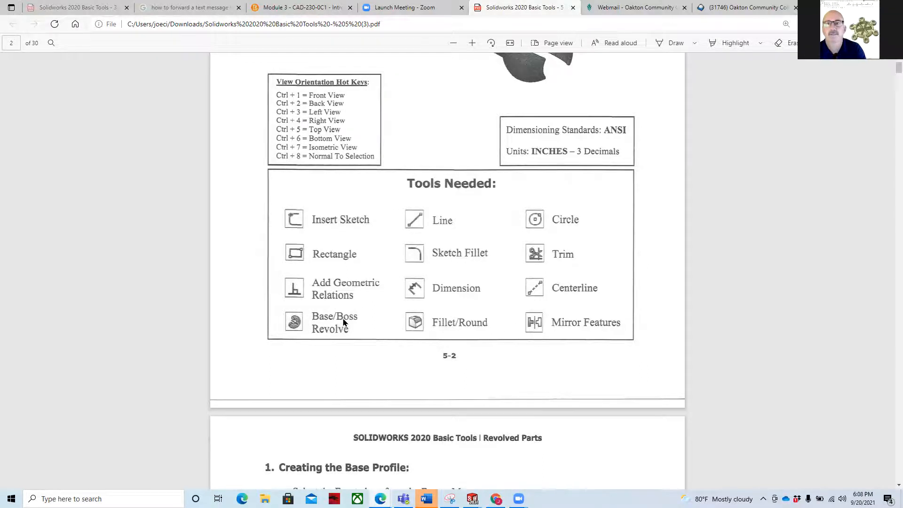
Read the tutorial's instructions for creating the base profile, including its sketch dimensions and relations.
scroll(395, 318, down, 10)
scroll(394, 319, up, 4)
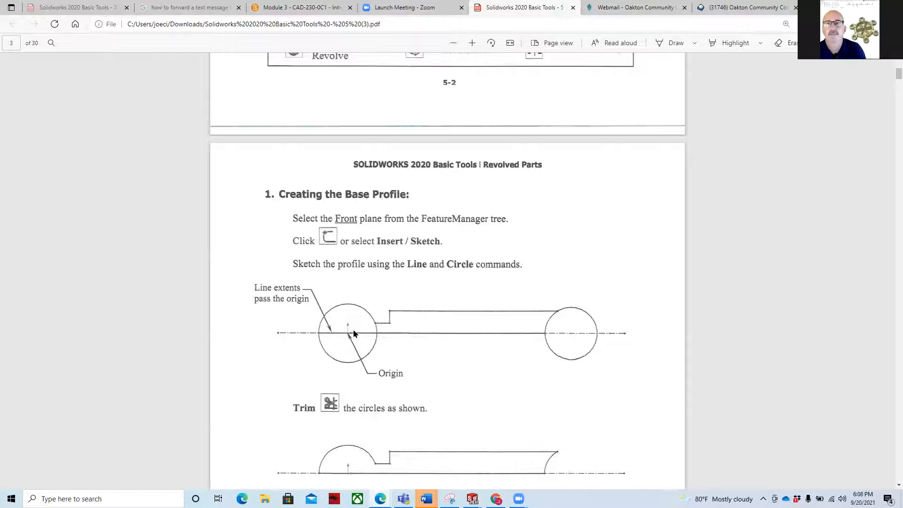
scroll(354, 333, down, 2)
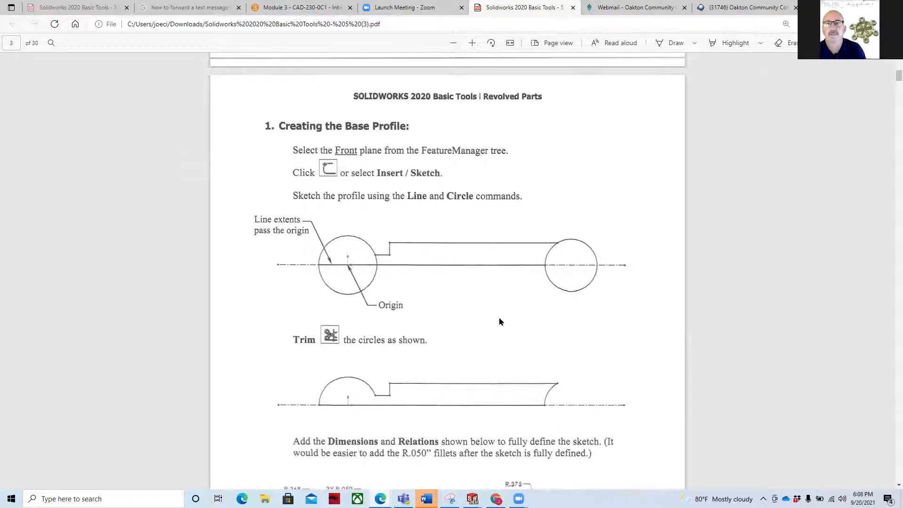
scroll(499, 321, down, 5)
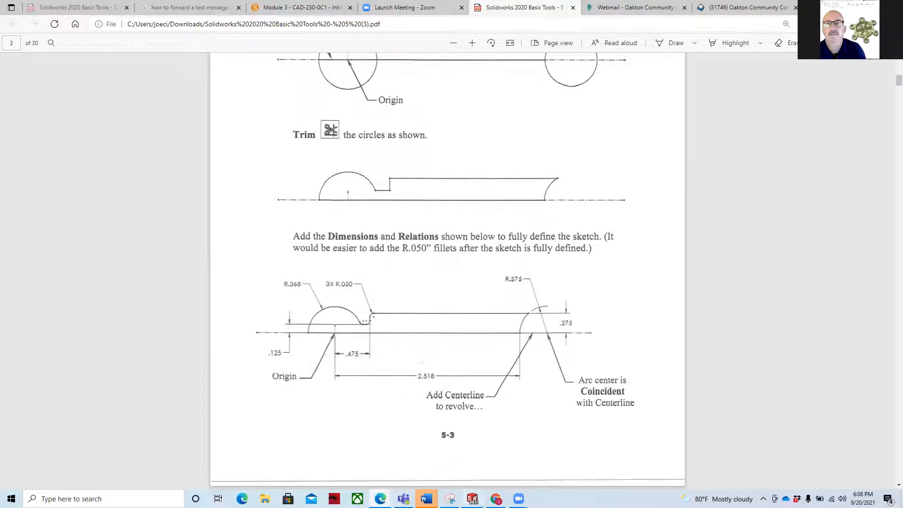
Switch to SOLIDWORKS, showing only the JC-3A part at full size, and set its scene to Plain White.
click(473, 499)
click(332, 458)
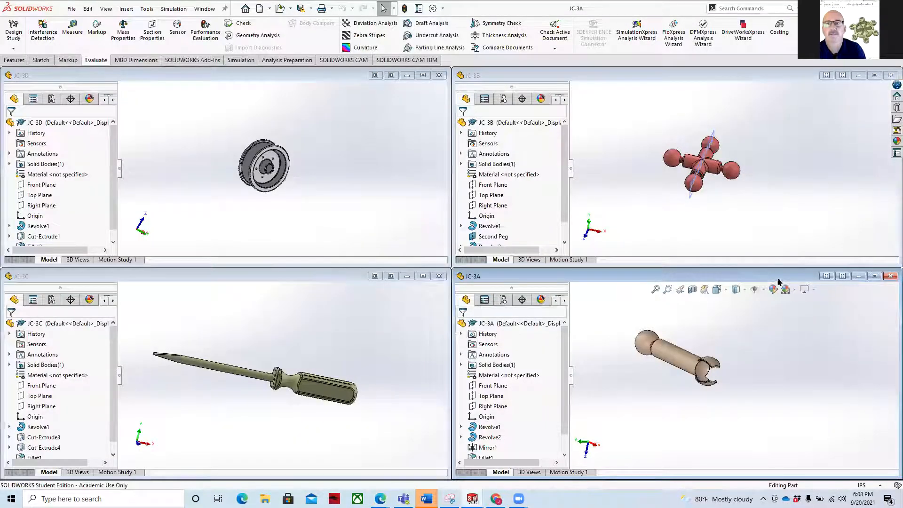
click(875, 277)
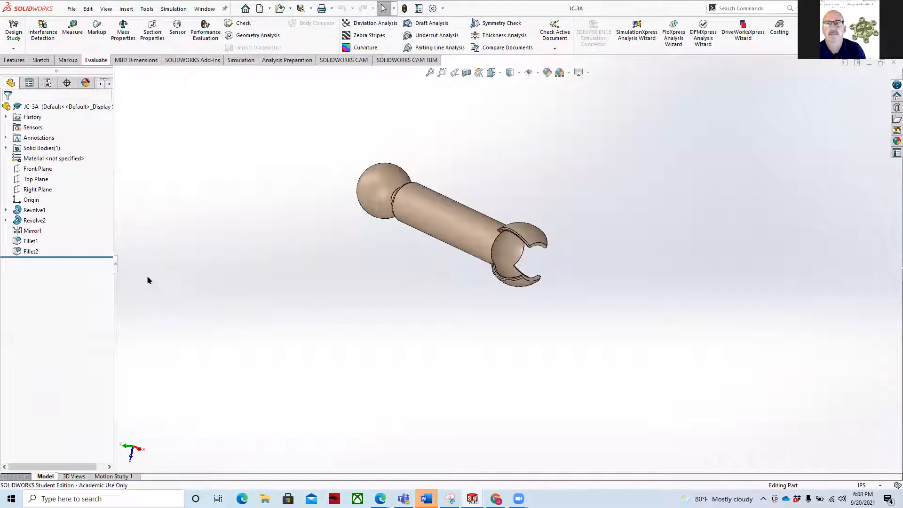
click(571, 73)
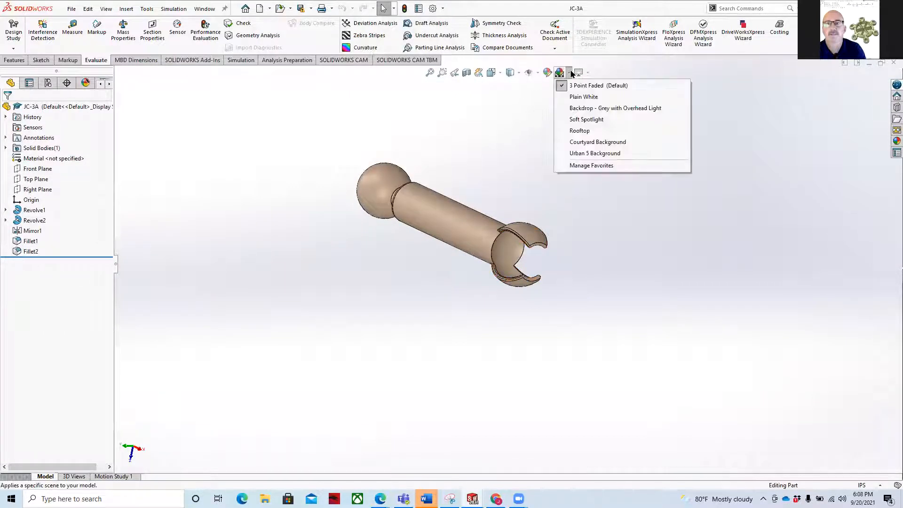
click(584, 97)
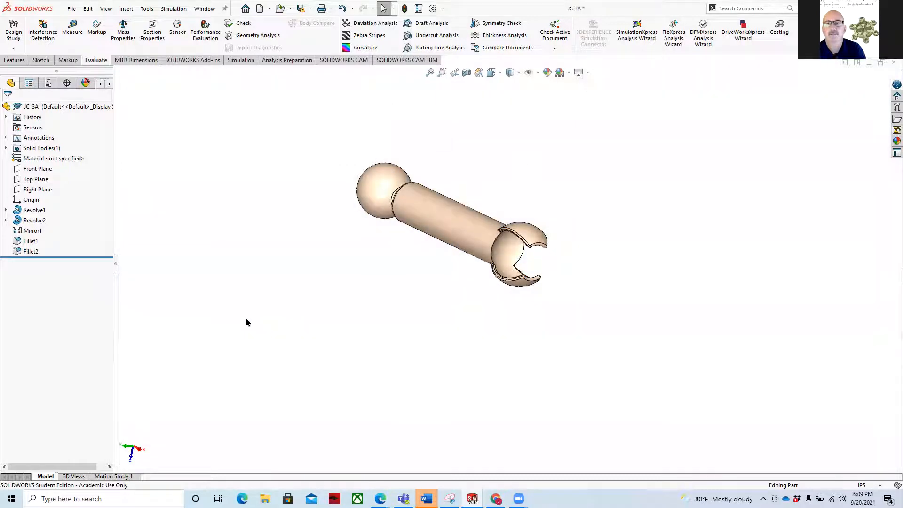
Open Sketch1 of the Revolve1 feature for editing and orient the view normal to it.
middle_drag(243, 301, 225, 244)
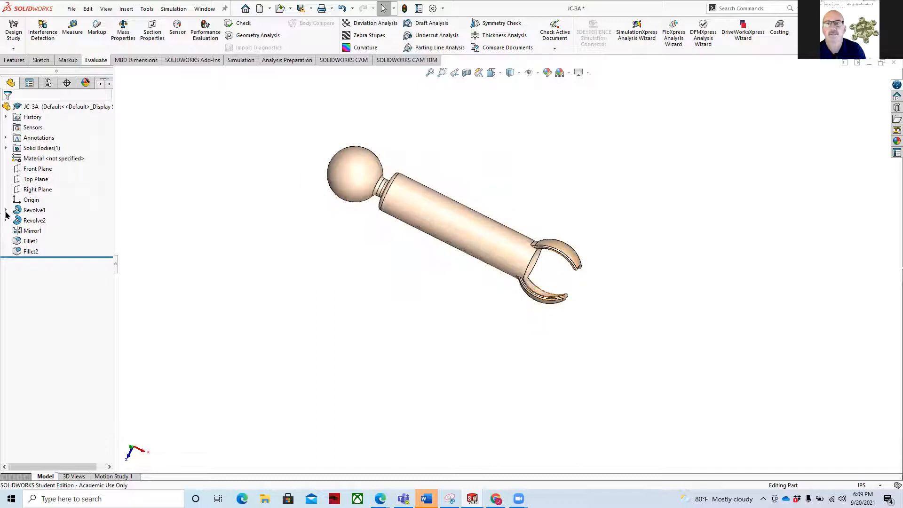
click(6, 211)
click(42, 220)
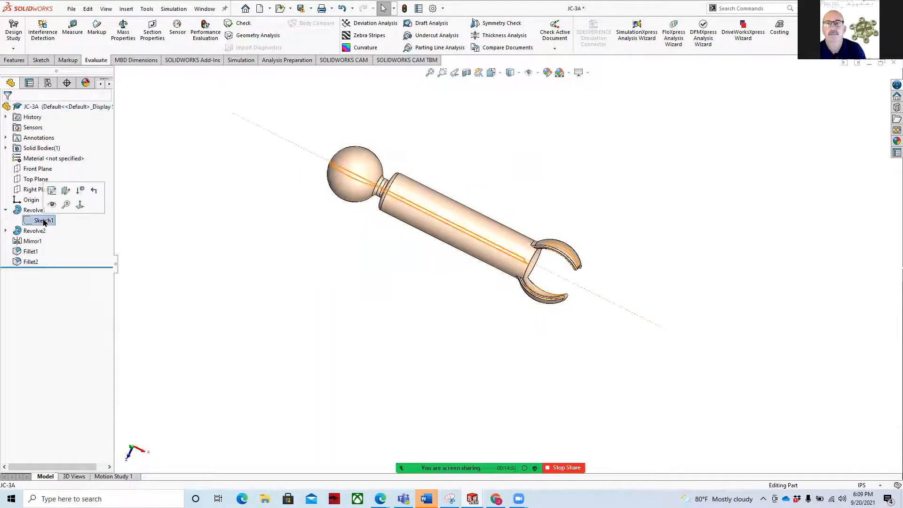
click(52, 190)
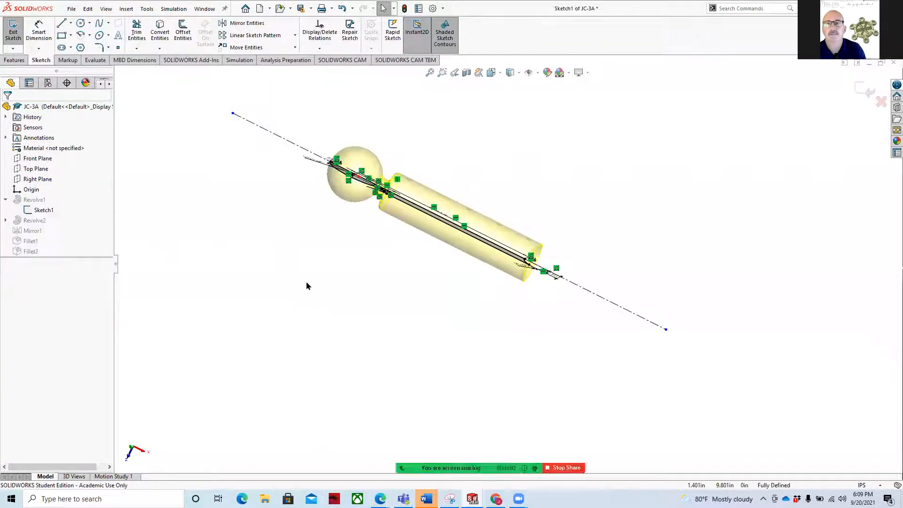
key(space)
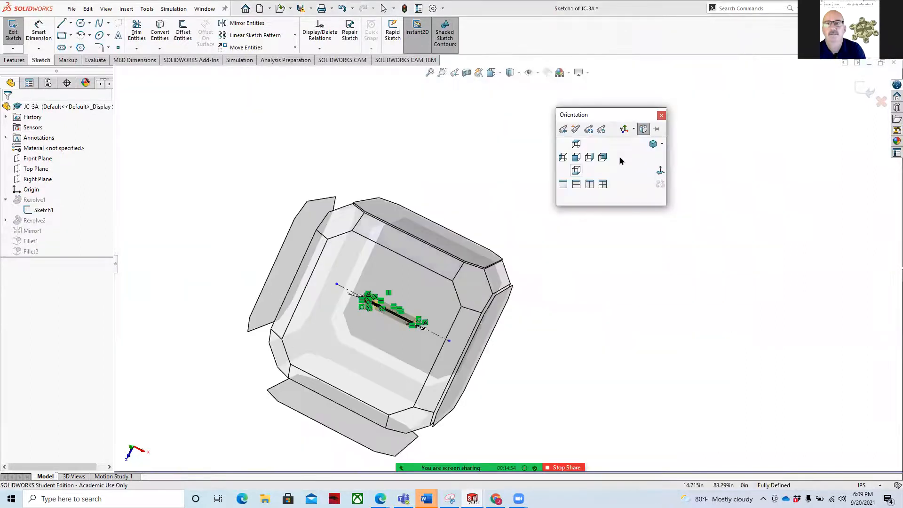
click(661, 171)
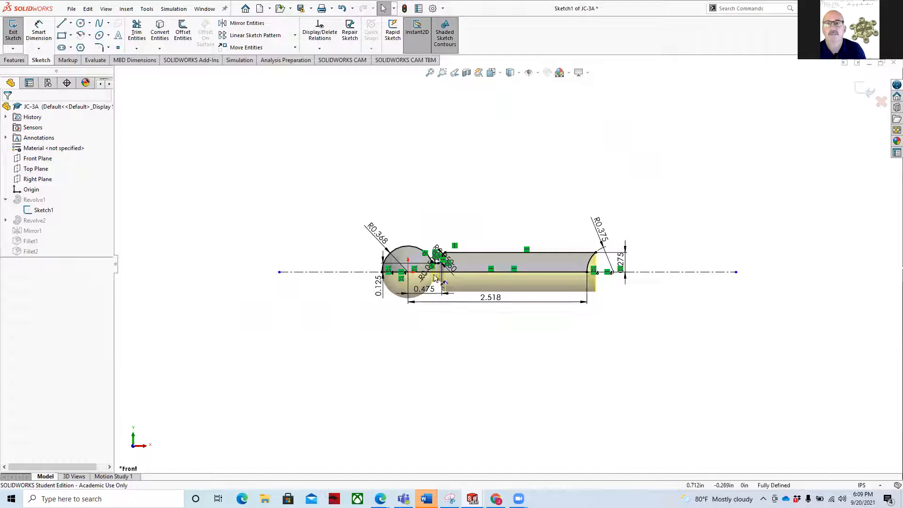
Spread the 0.125, R0.368, R0.050, 2.518 and 0.475 dimensions away from the profile so they no longer overlap.
key(l)
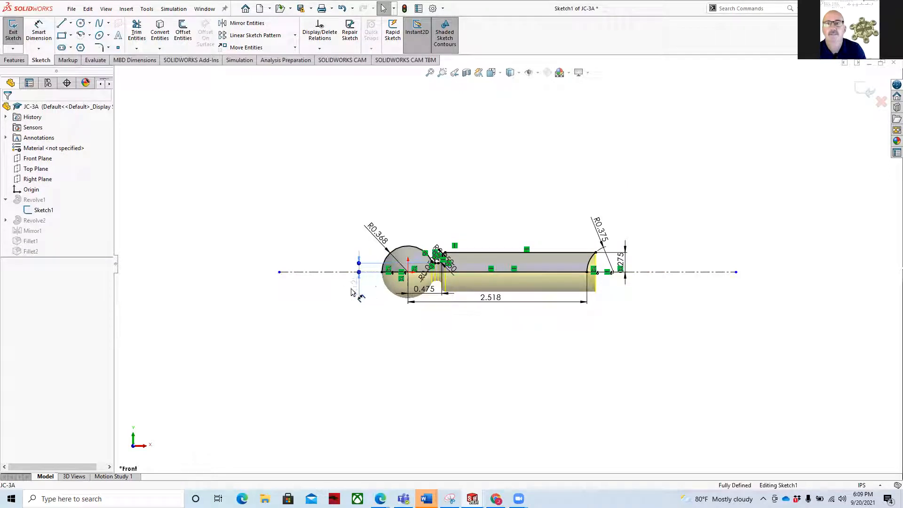
click(352, 294)
click(373, 231)
drag(417, 224, 418, 217)
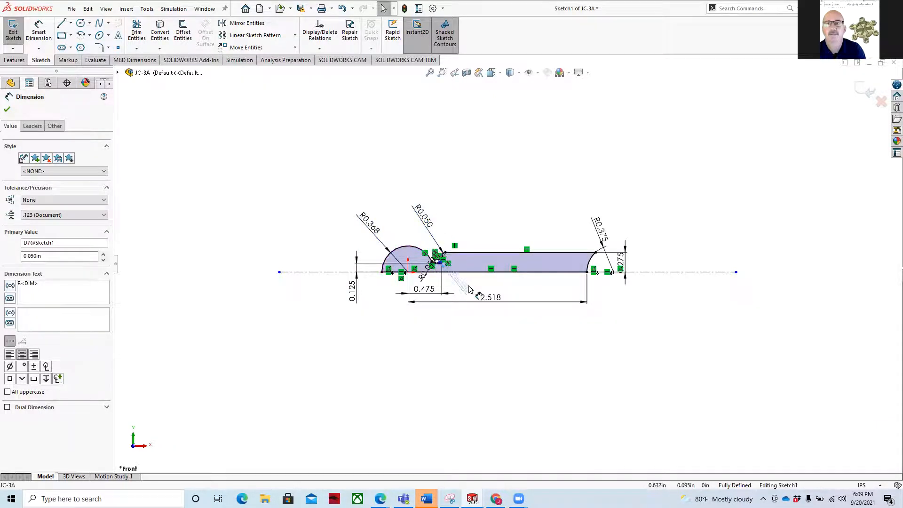
click(469, 296)
drag(468, 304, 468, 363)
drag(423, 291, 426, 350)
click(394, 303)
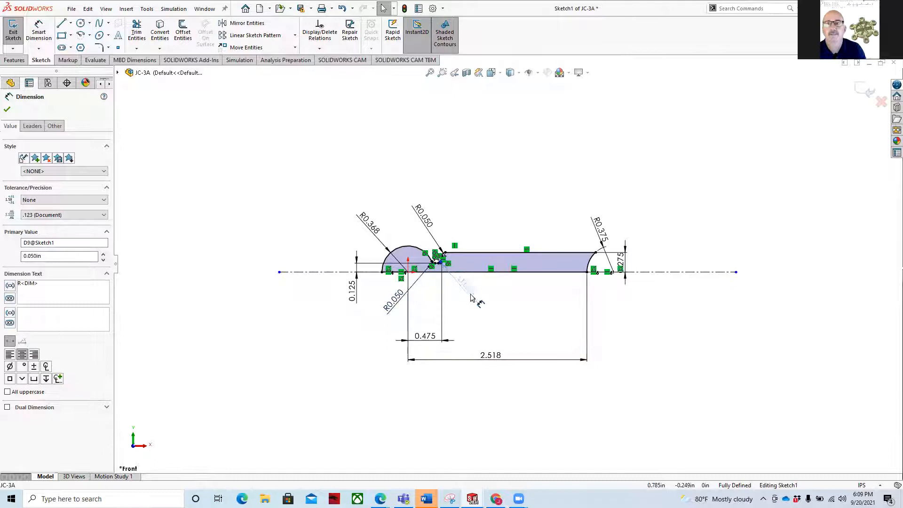
scroll(473, 285, up, 2)
scroll(481, 267, down, 4)
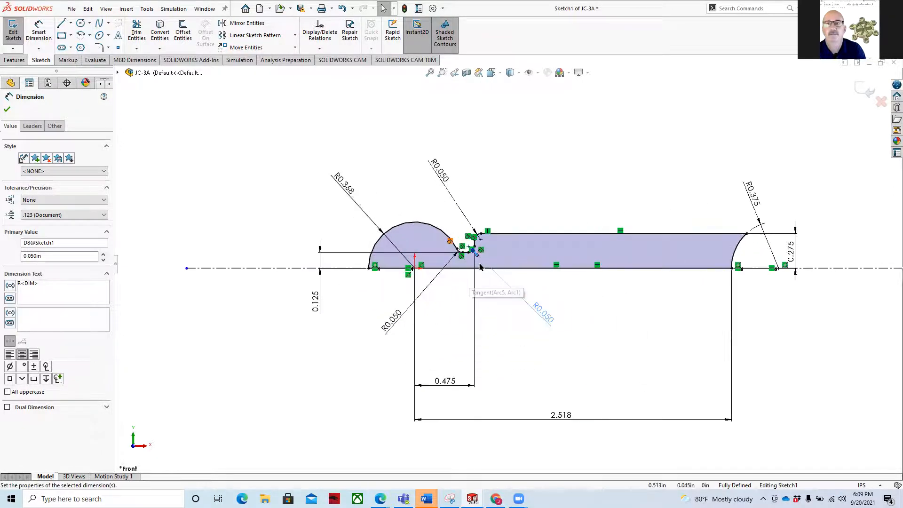
Delete the tangent relation between the R0.368 arc and the adjoining R0.050 fillet arc.
scroll(481, 267, down, 3)
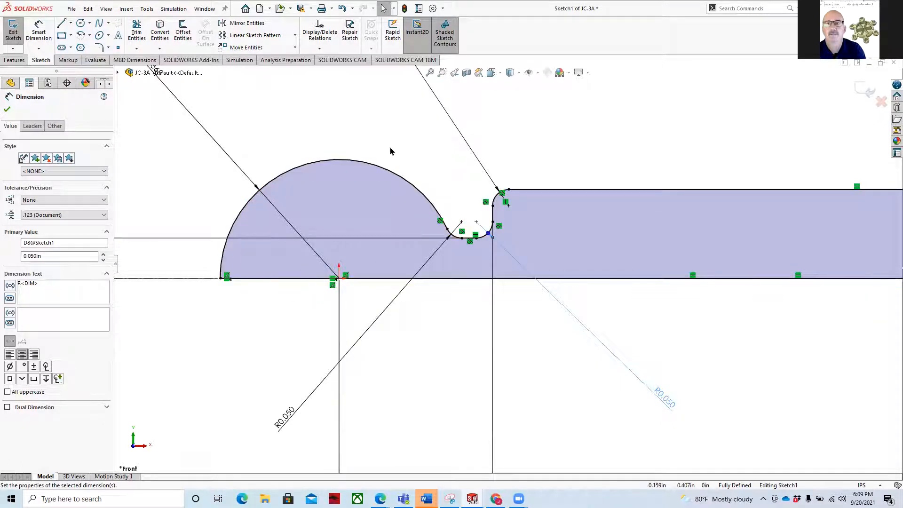
right_click(440, 224)
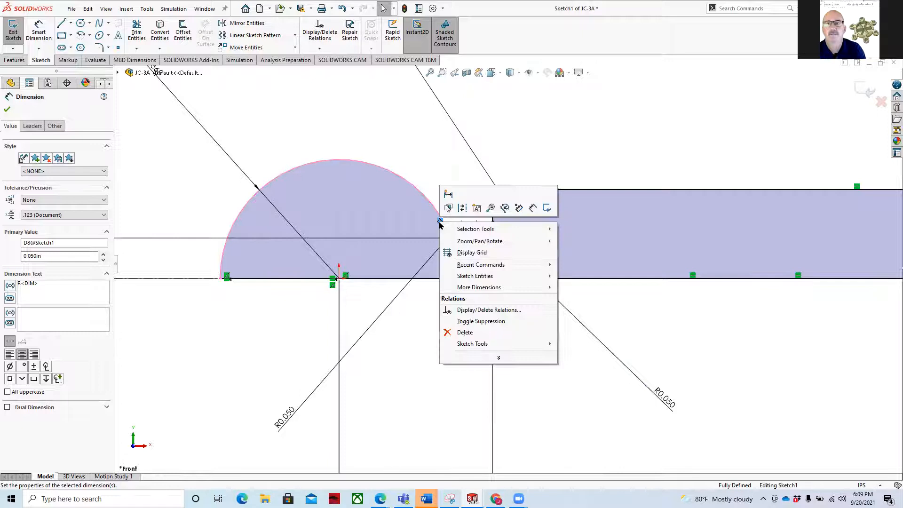
click(463, 333)
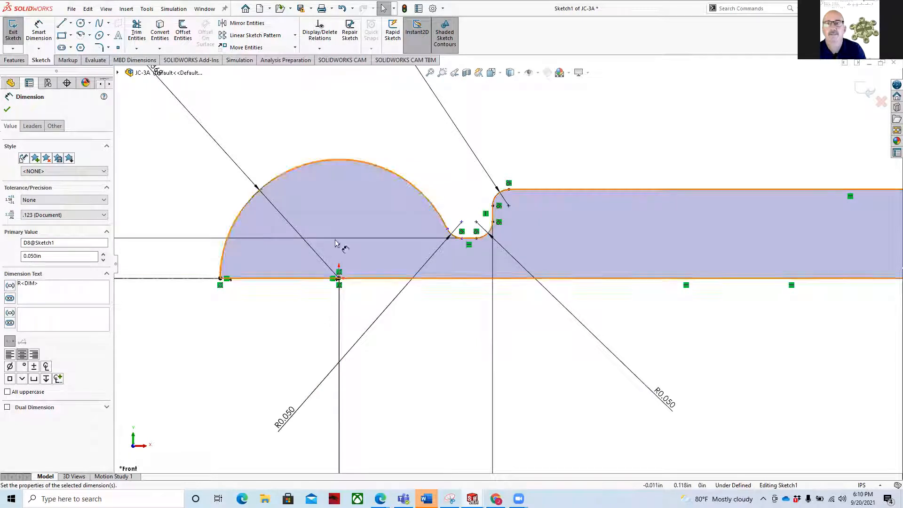
Add a Tangent relation between the R0.368 arc and the adjoining R0.050 fillet arc.
click(320, 49)
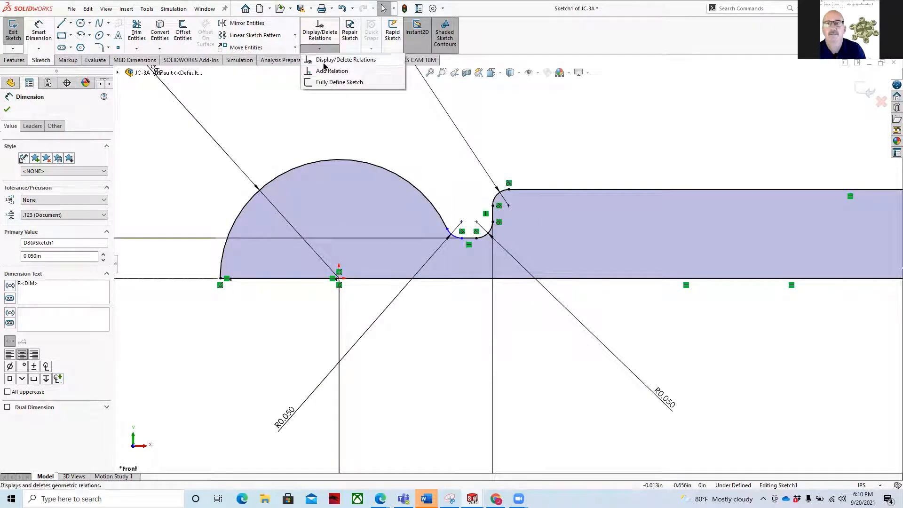
click(332, 71)
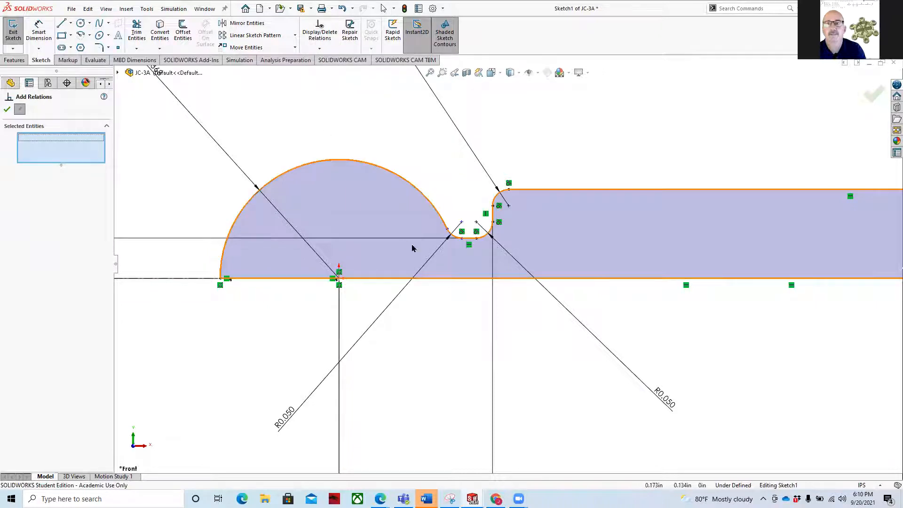
click(446, 227)
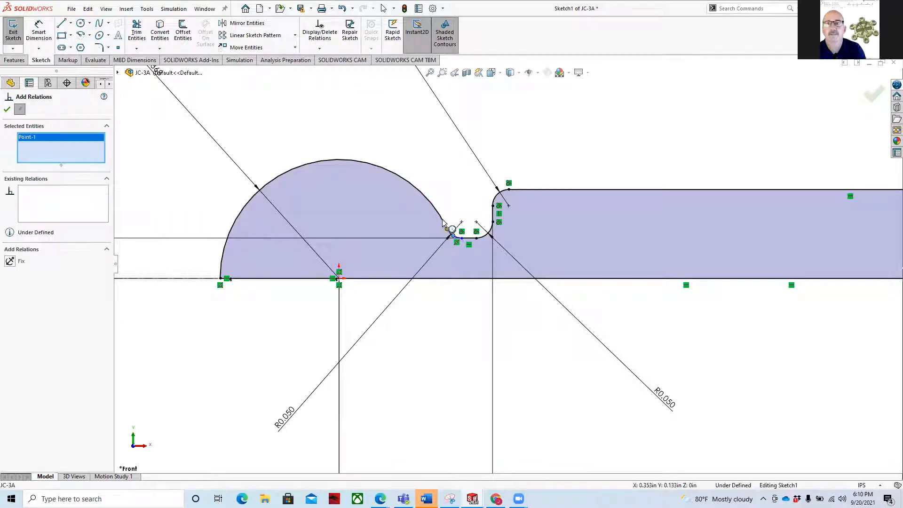
click(444, 224)
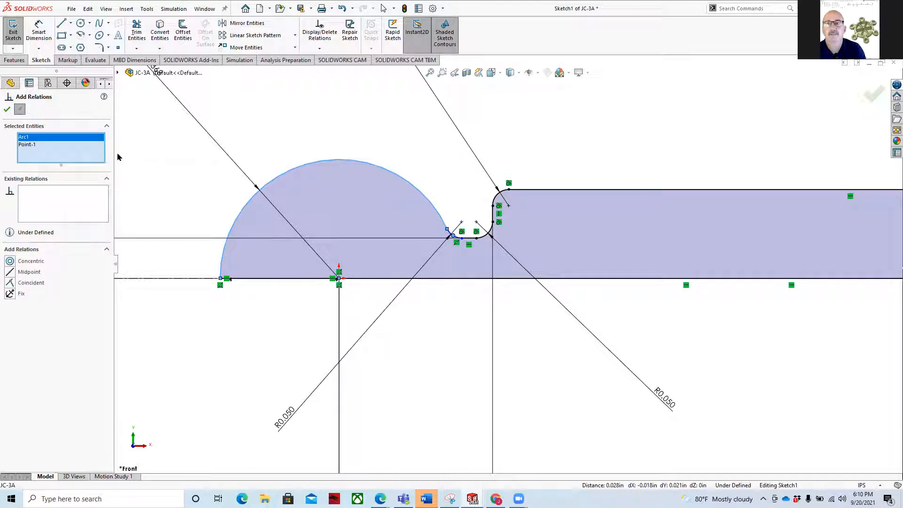
click(44, 146)
right_click(43, 146)
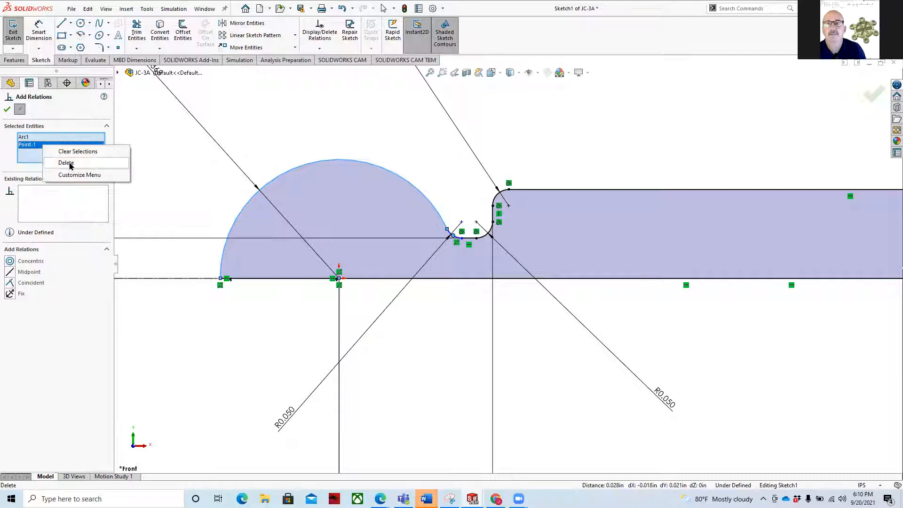
click(66, 162)
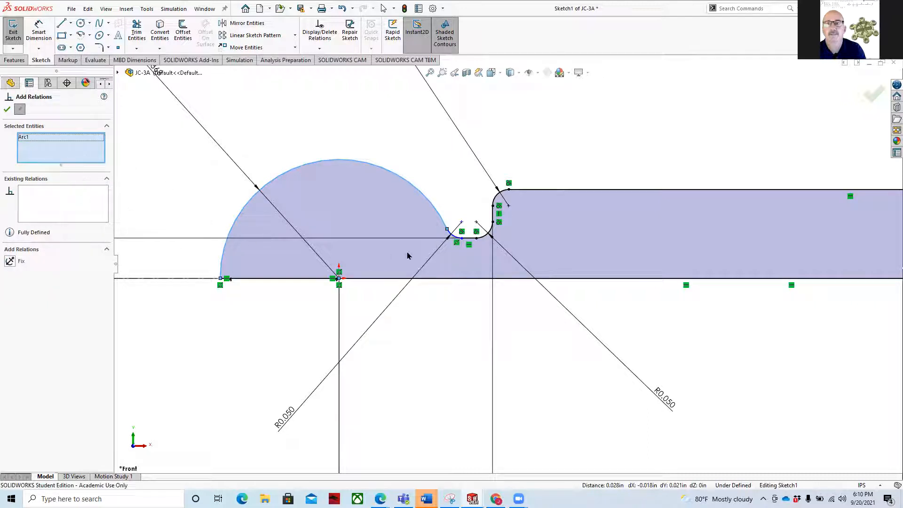
click(454, 237)
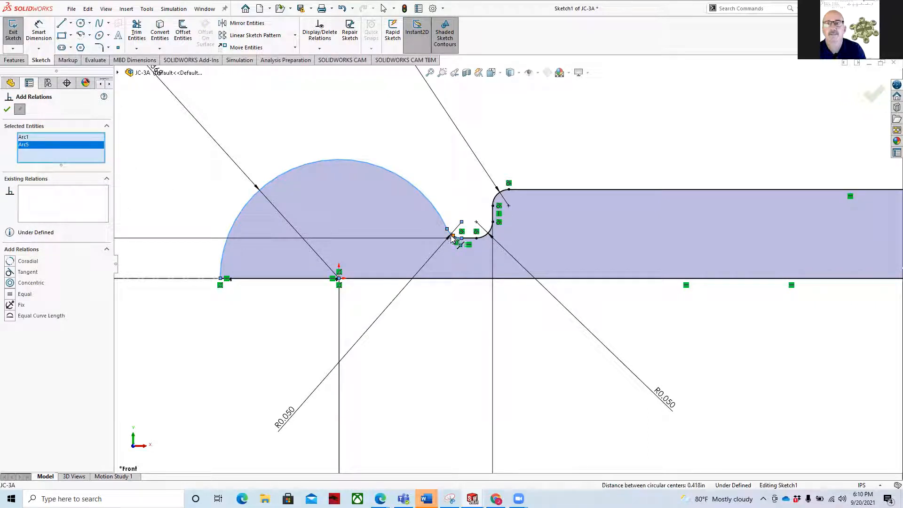
click(12, 273)
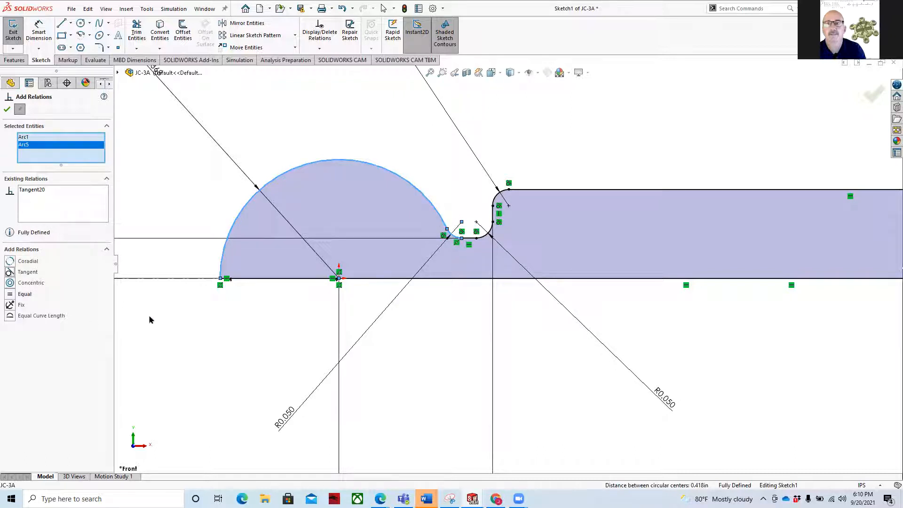
click(7, 109)
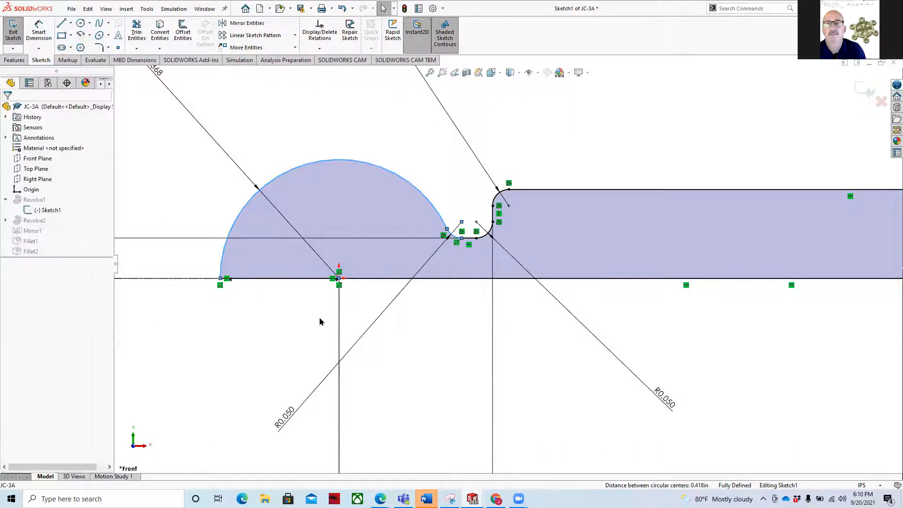
click(461, 342)
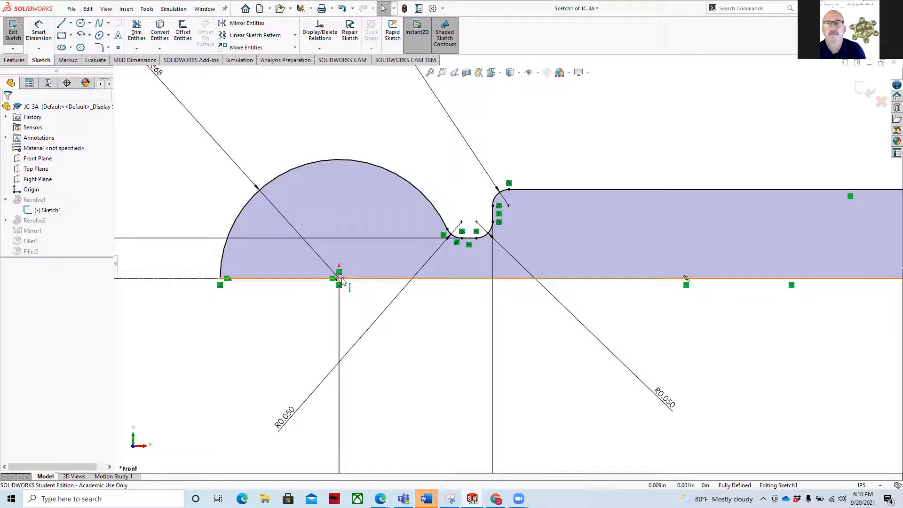
Sketch a separate horizontal line about 0.836 in long below the revolve profile.
scroll(649, 382, down, 3)
scroll(631, 326, up, 1)
scroll(630, 326, up, 4)
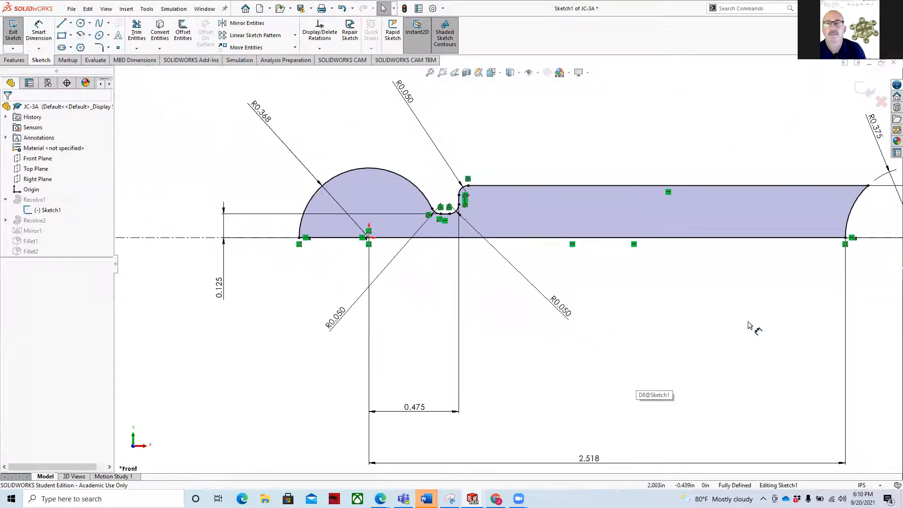
scroll(706, 312, down, 2)
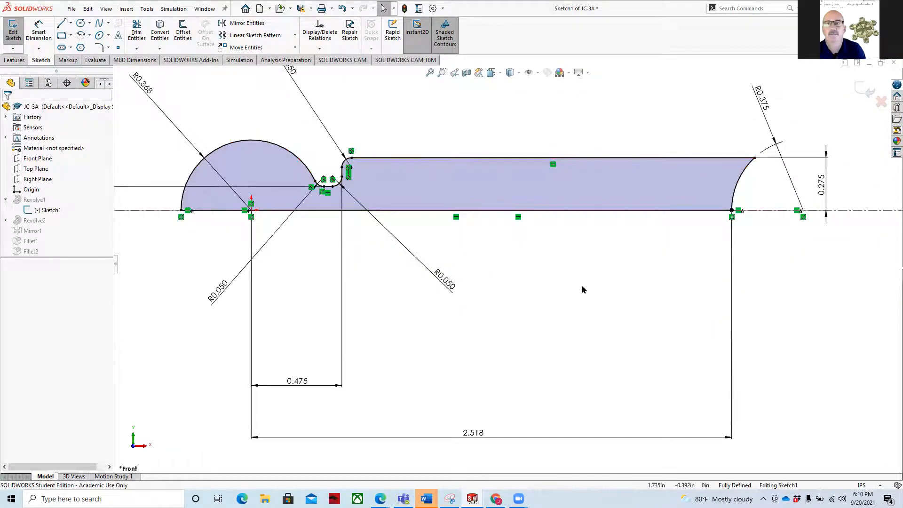
scroll(582, 289, down, 2)
scroll(582, 290, up, 2)
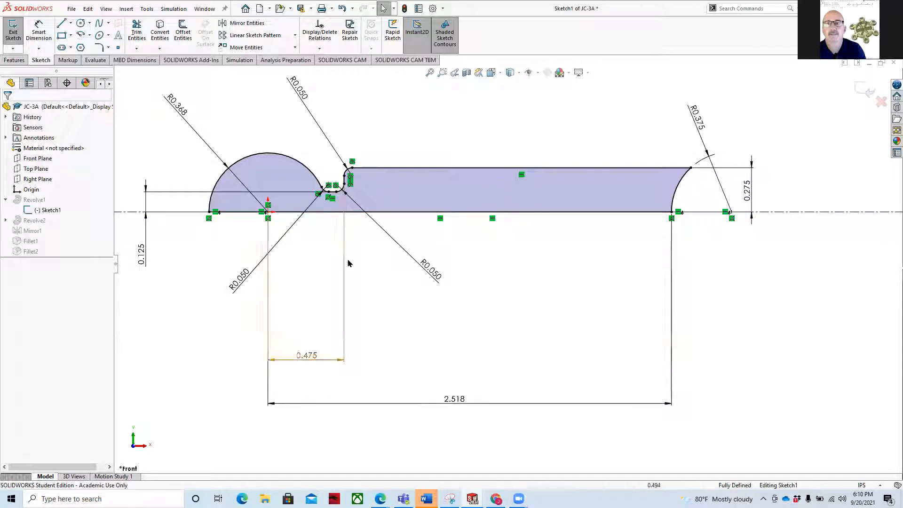
click(60, 24)
click(491, 328)
click(625, 328)
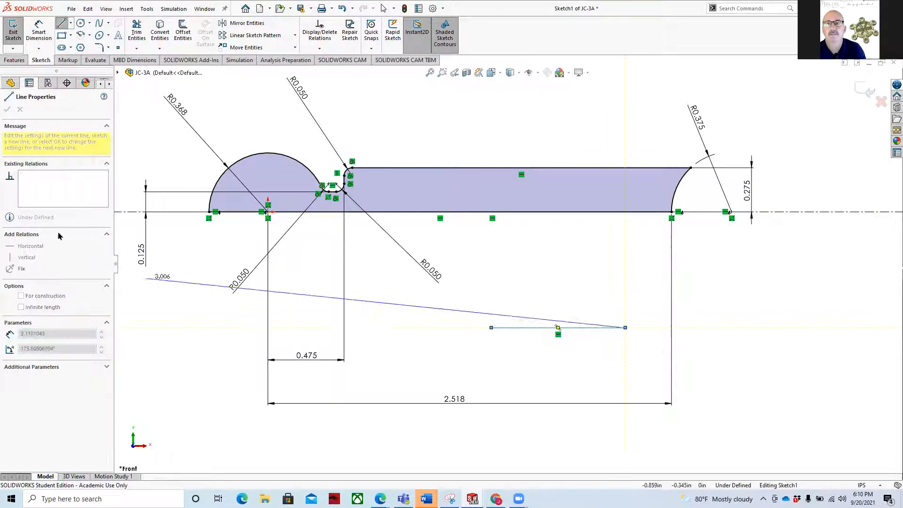
key(Escape)
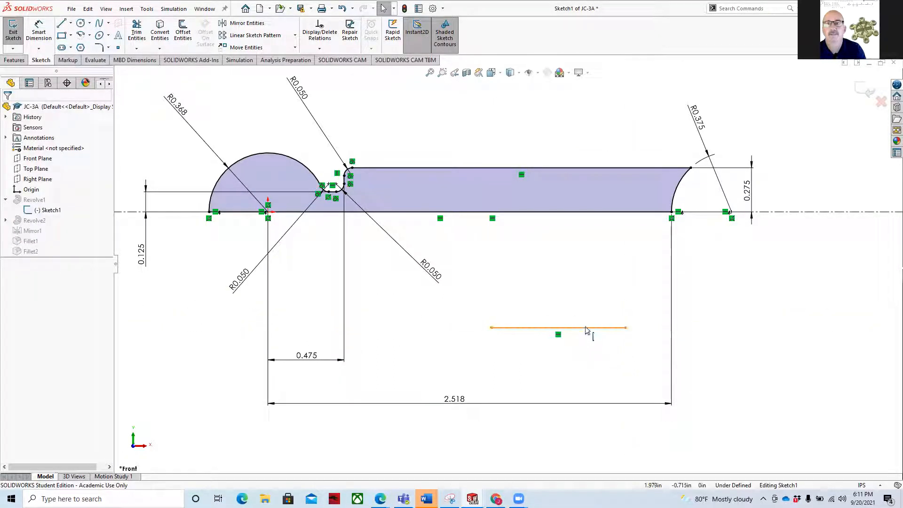
Convert the separate horizontal line below the revolve profile to construction geometry.
click(584, 328)
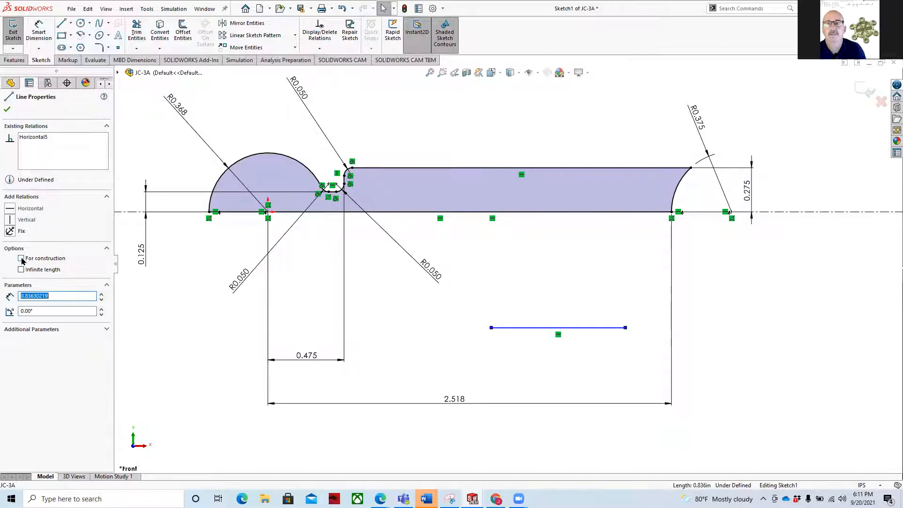
click(21, 258)
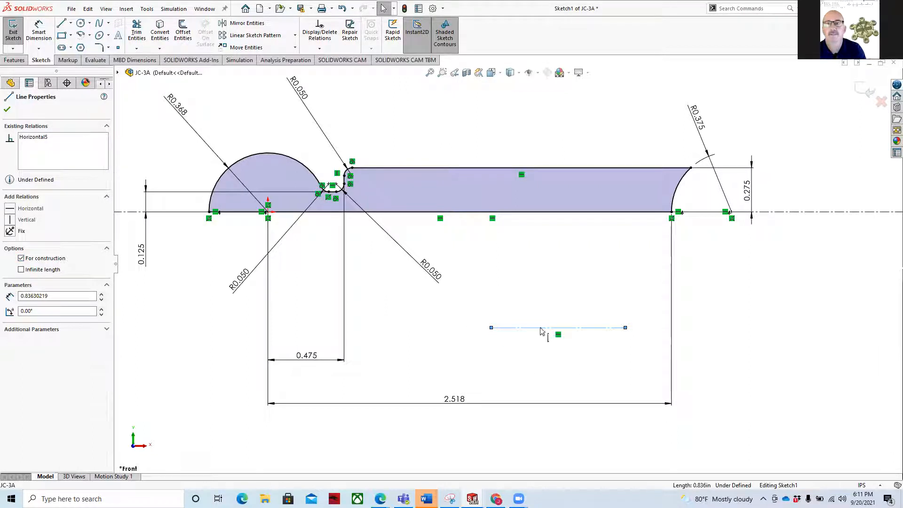
click(7, 110)
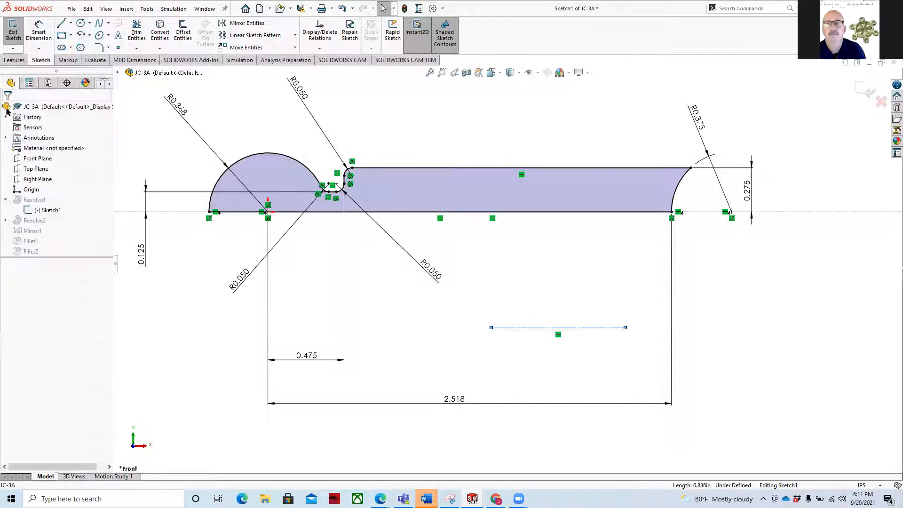
Delete the separate construction line below the profile and exit the sketch.
click(602, 328)
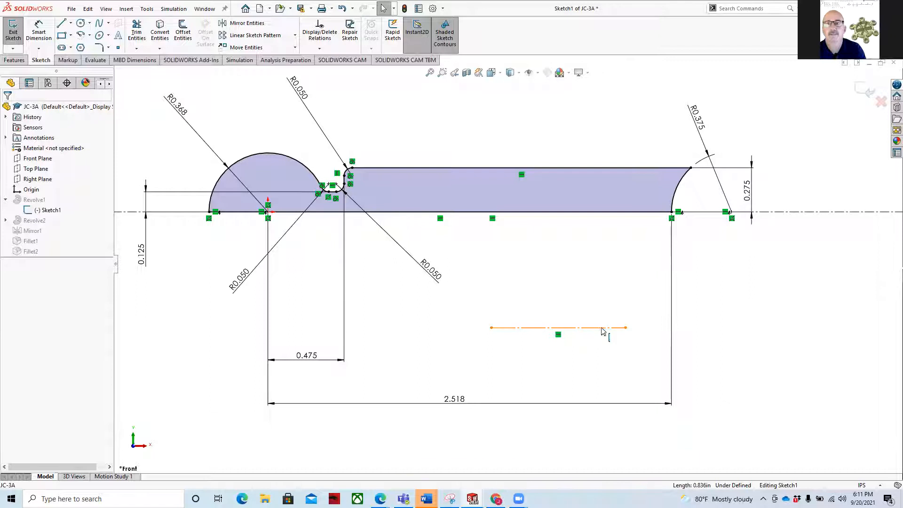
right_click(603, 328)
click(649, 463)
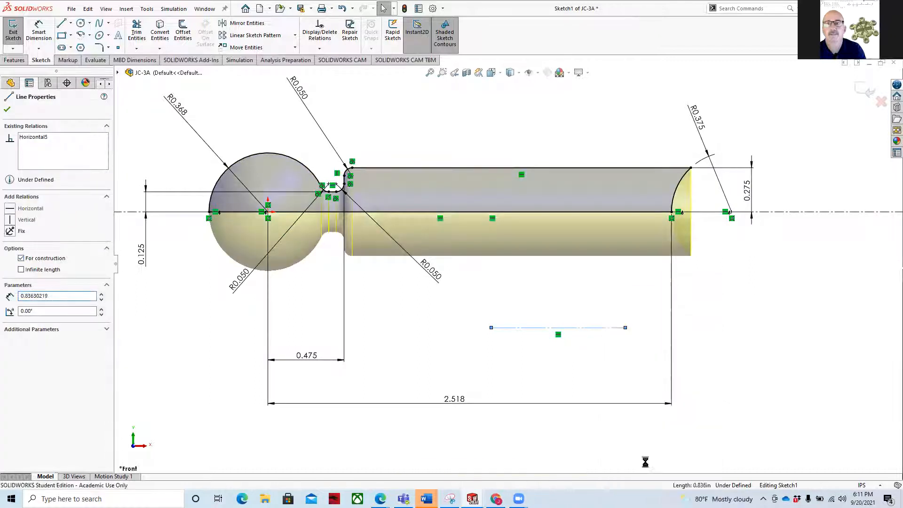
click(857, 91)
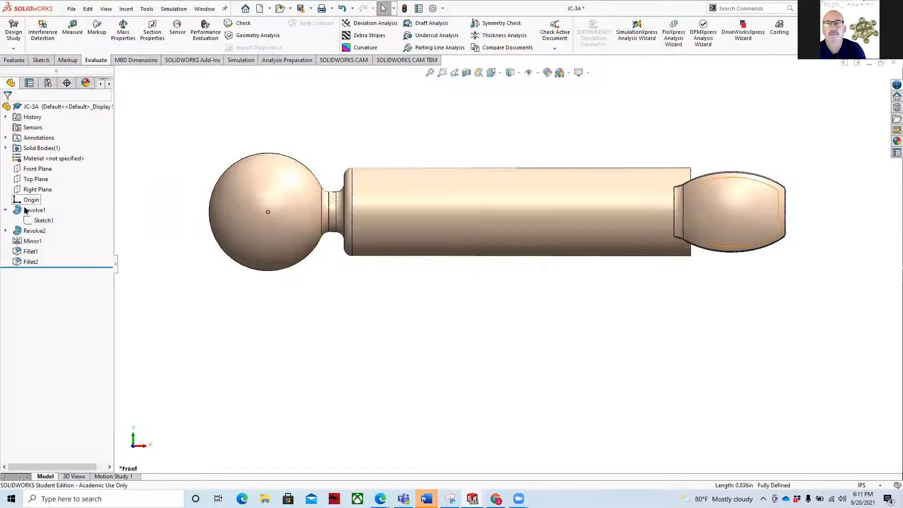
Open Sketch2 under Revolve2 for editing and orient the view to Top.
click(43, 220)
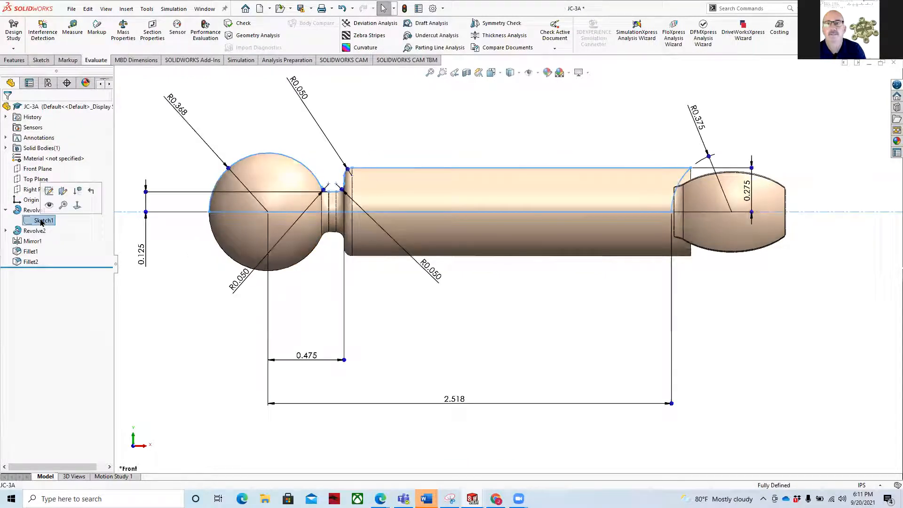
click(5, 231)
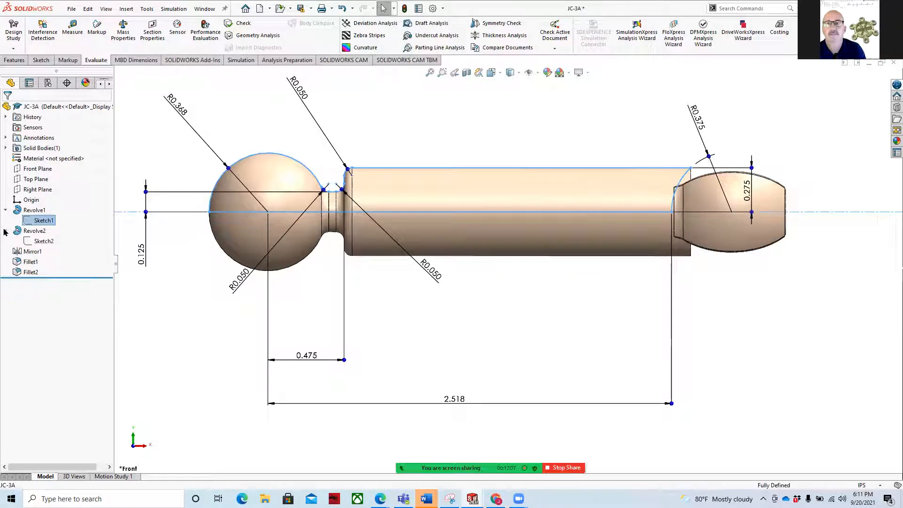
click(40, 241)
click(49, 214)
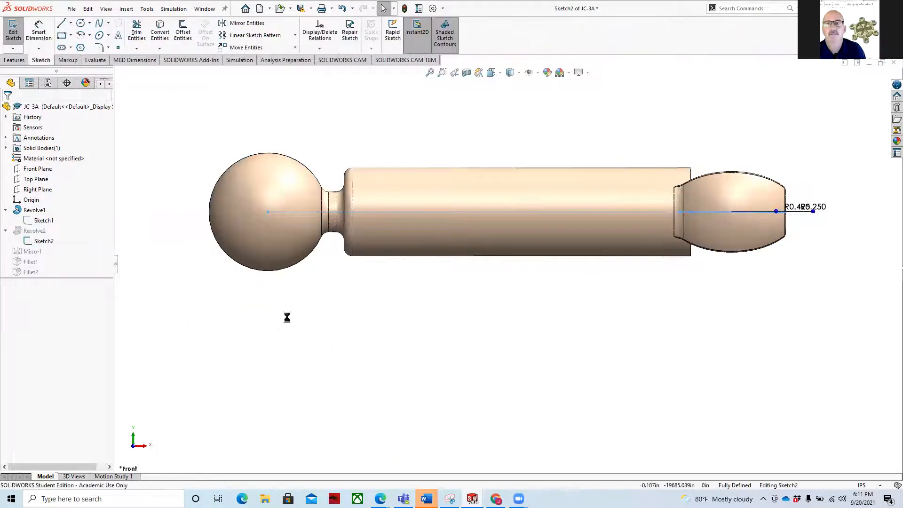
key(space)
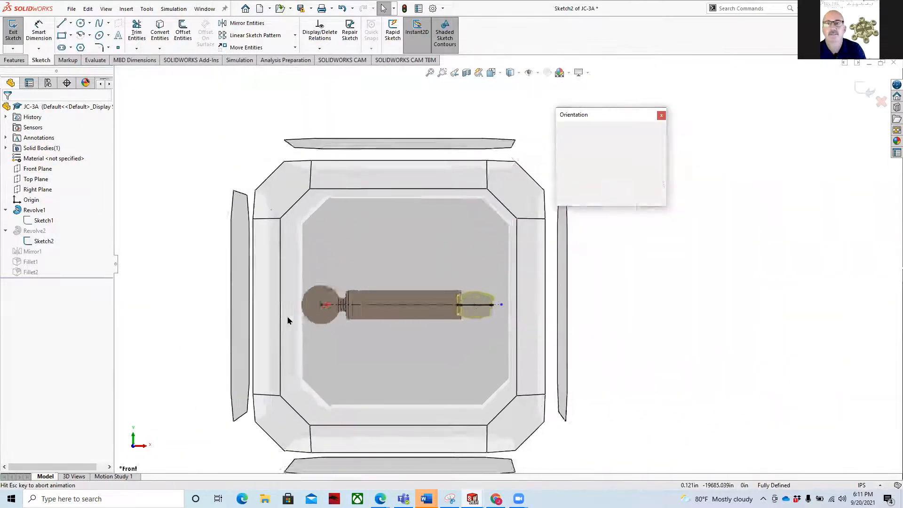
click(659, 171)
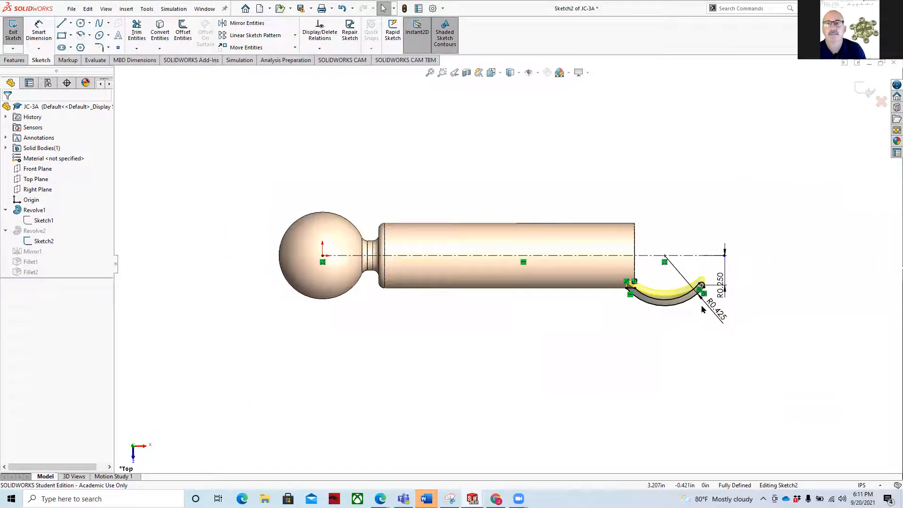
Inspect the open-end profile up close and show the properties of its outer R0.425 arc.
scroll(612, 320, down, 3)
scroll(488, 291, down, 3)
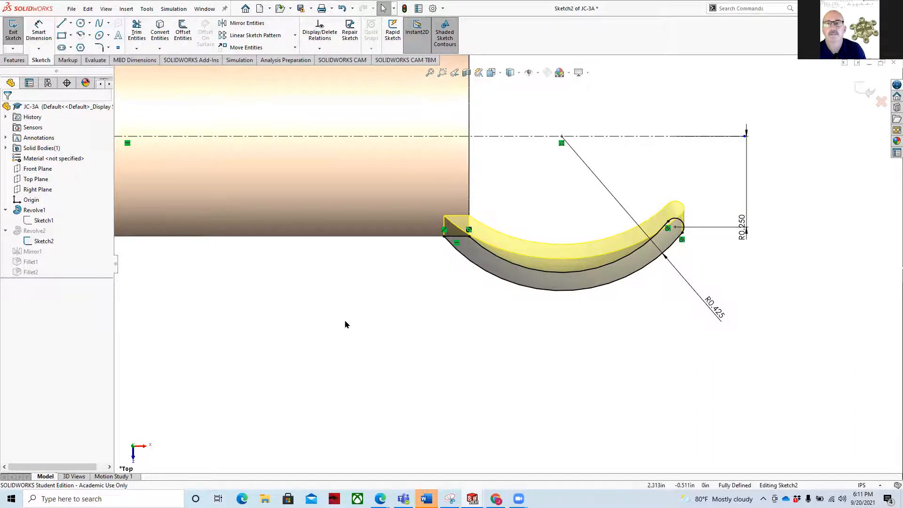
click(512, 287)
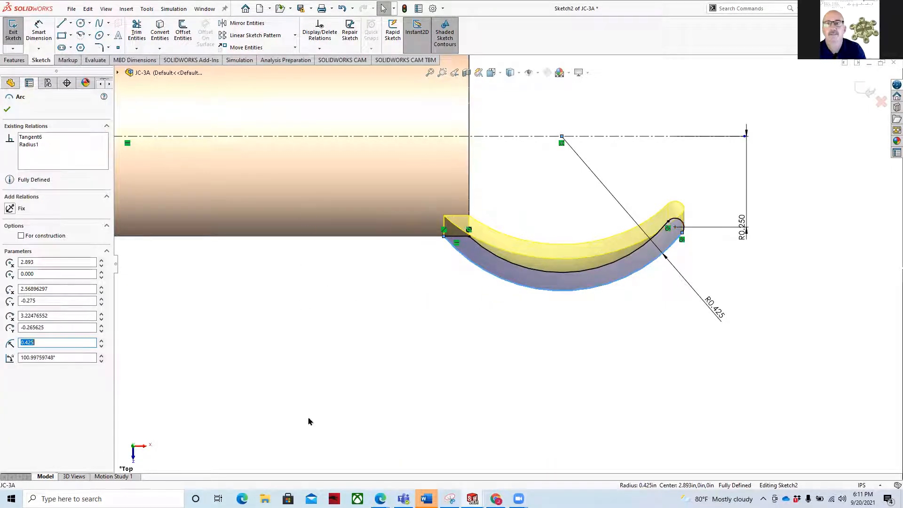
Switch to the tutorial PDF in Edge and read the sections on revolving the base feature and sketching the opened-end profile.
click(496, 498)
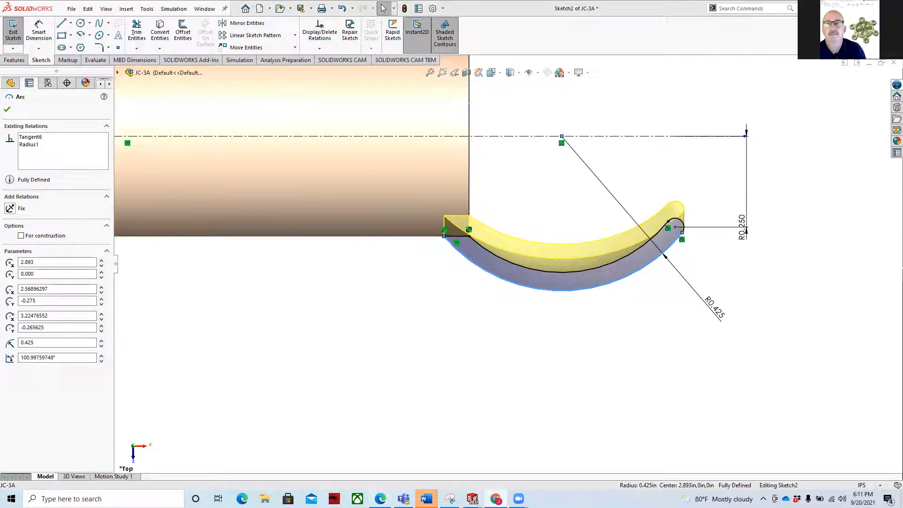
mouse_move(381, 499)
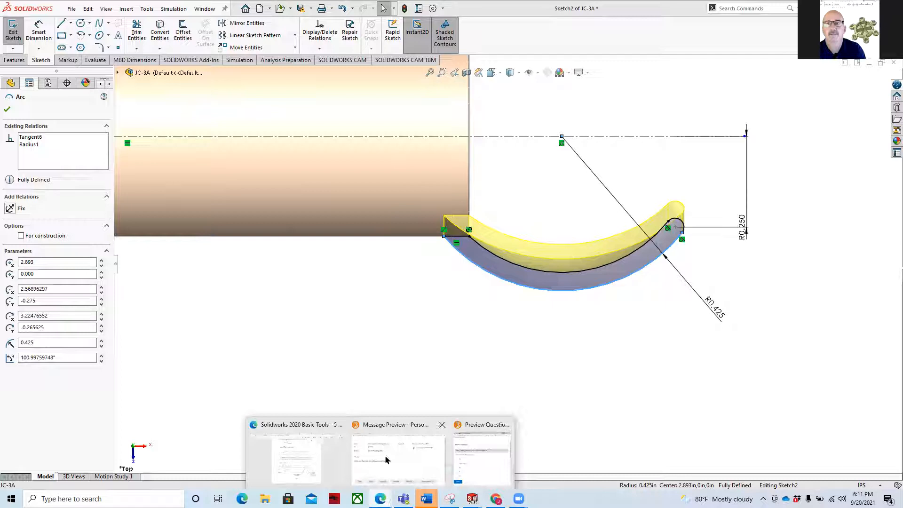
click(298, 459)
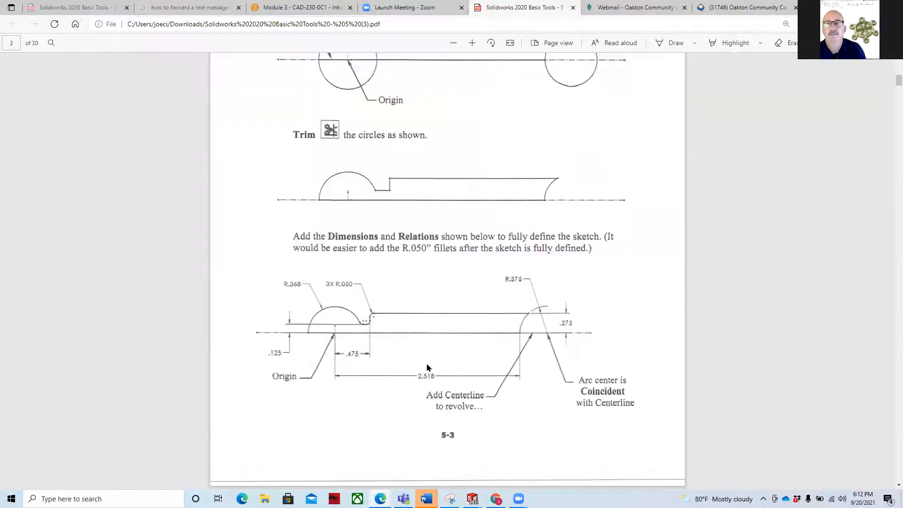
scroll(434, 320, down, 10)
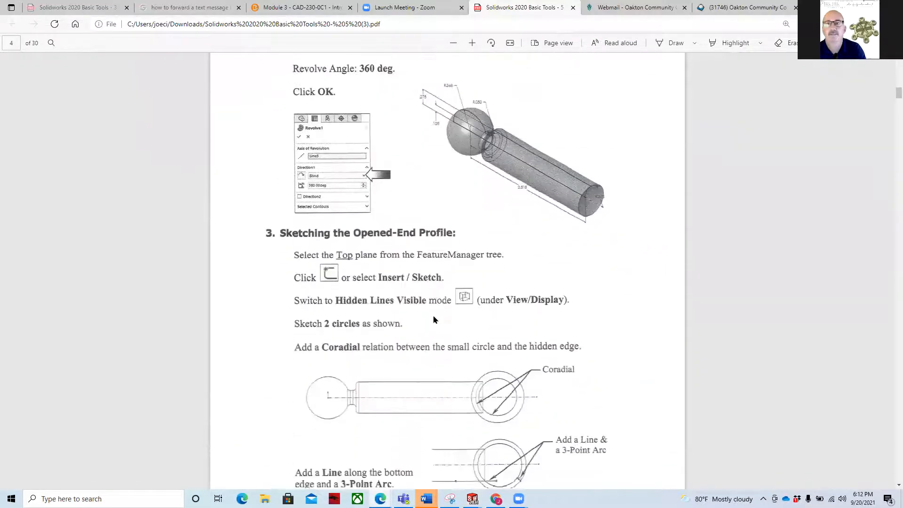
scroll(434, 319, up, 3)
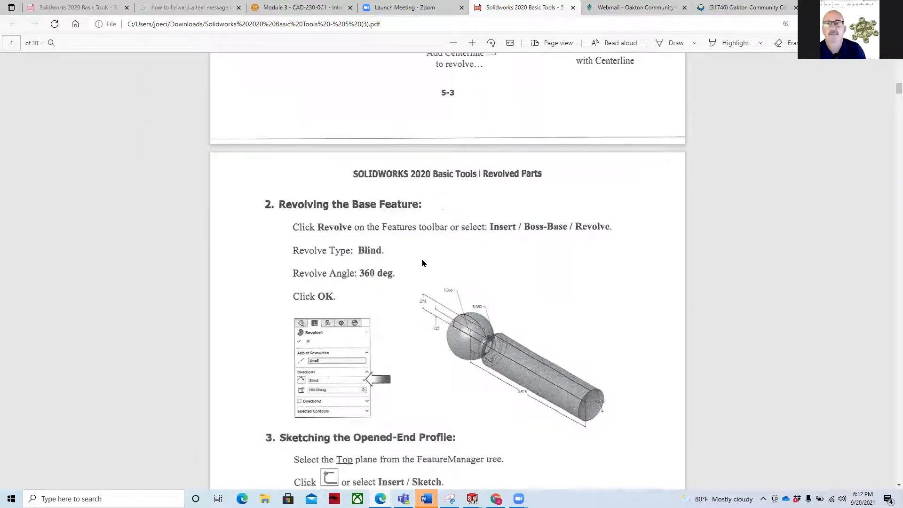
scroll(358, 329, down, 3)
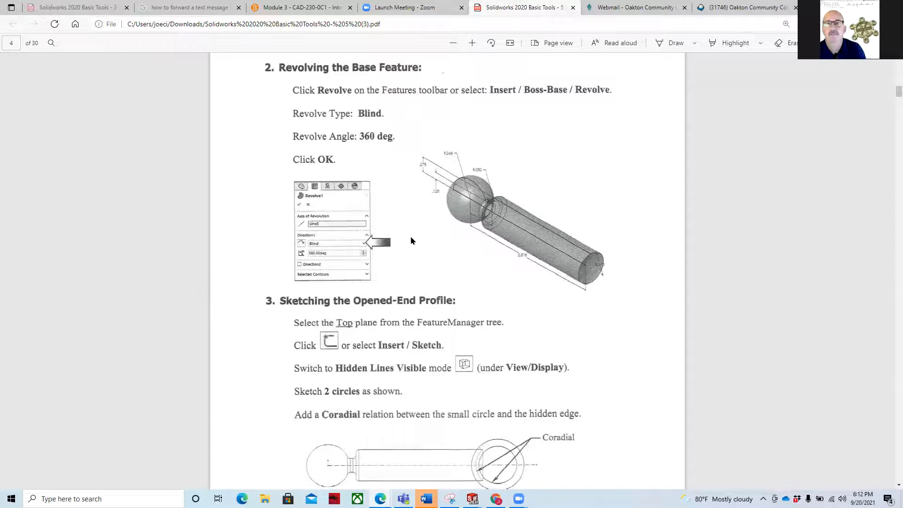
scroll(404, 229, down, 3)
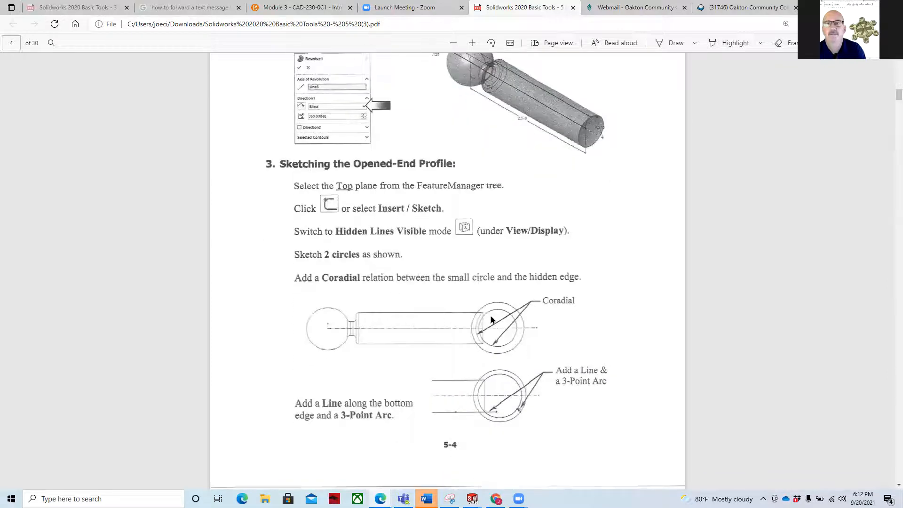
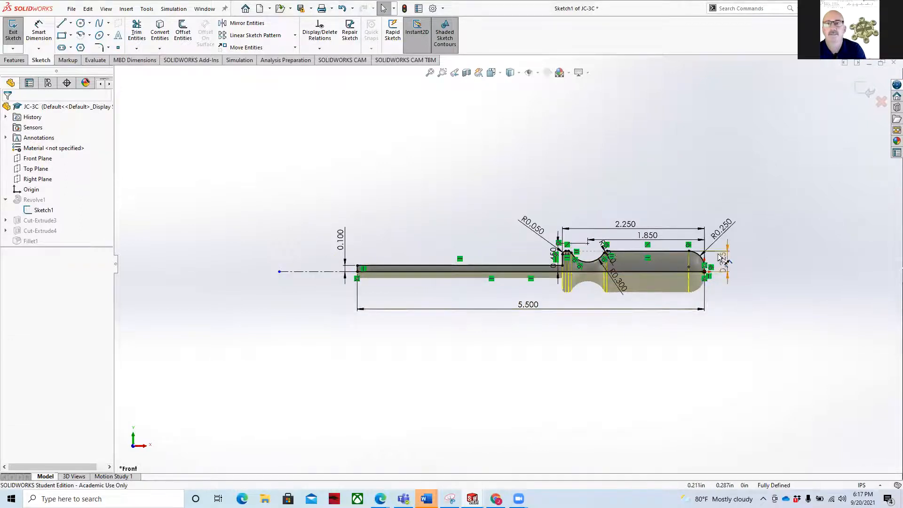
Examine the dimensions and relations of the JC-3C revolve profile, from the rounded handle end across the neck to the shaft.
scroll(630, 272, down, 6)
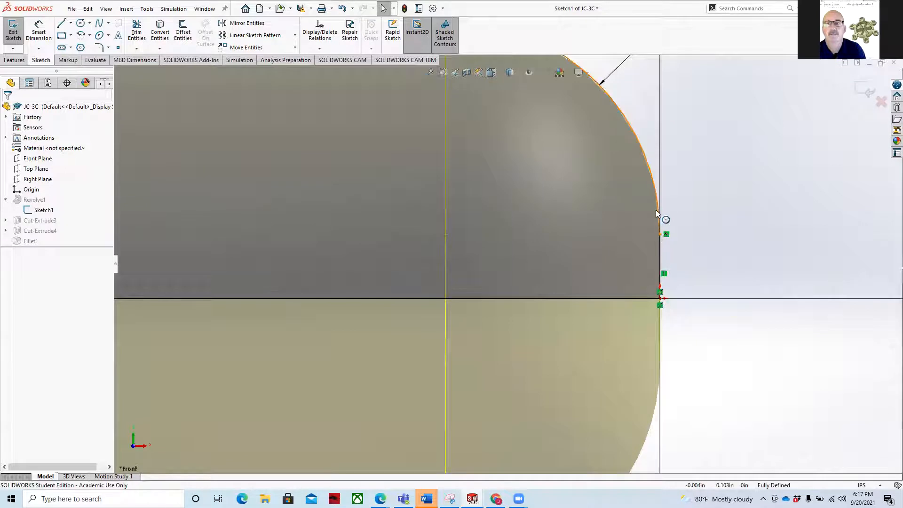
scroll(600, 180, up, 3)
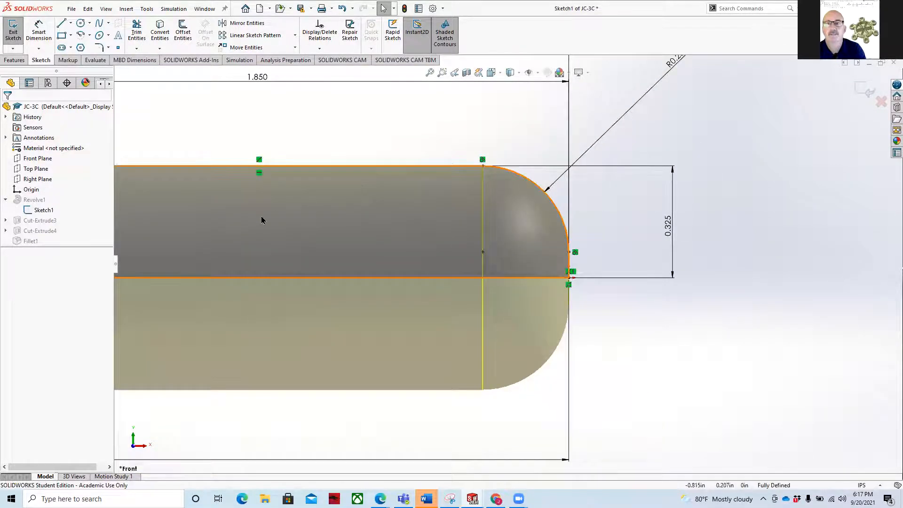
scroll(267, 231, up, 3)
scroll(210, 296, up, 3)
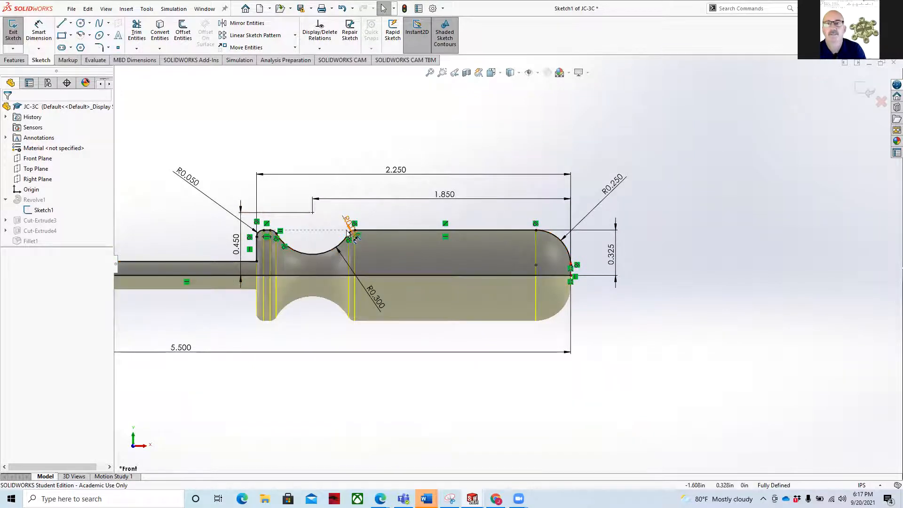
scroll(251, 268, up, 4)
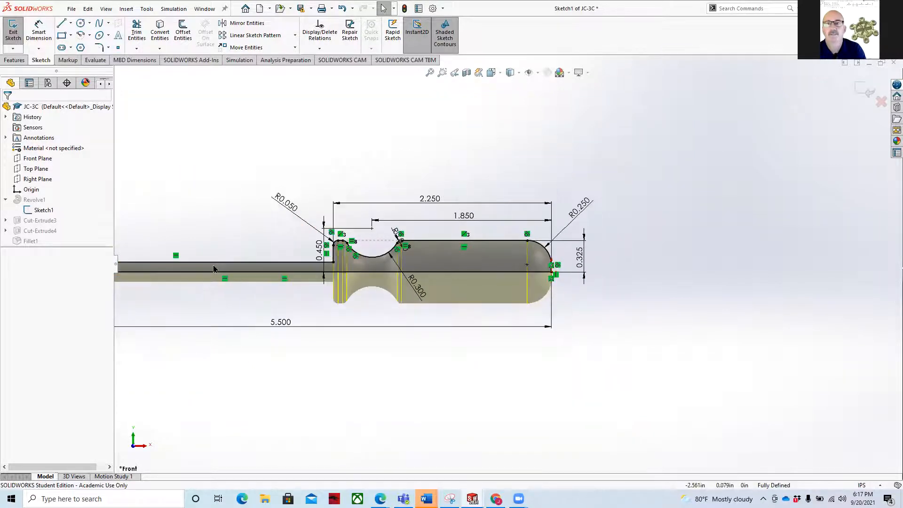
scroll(272, 267, down, 4)
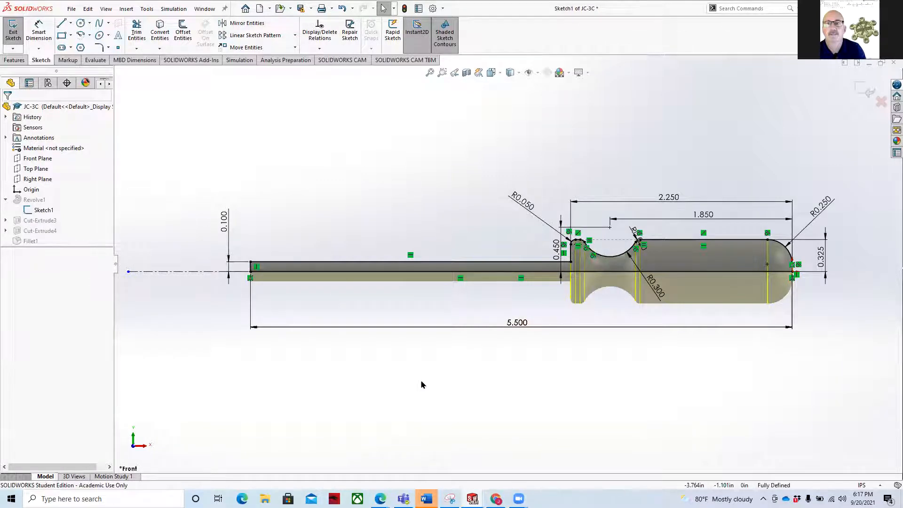
Sketch a separate horizontal line about 1.05 in long above the shaft of the profile.
click(61, 23)
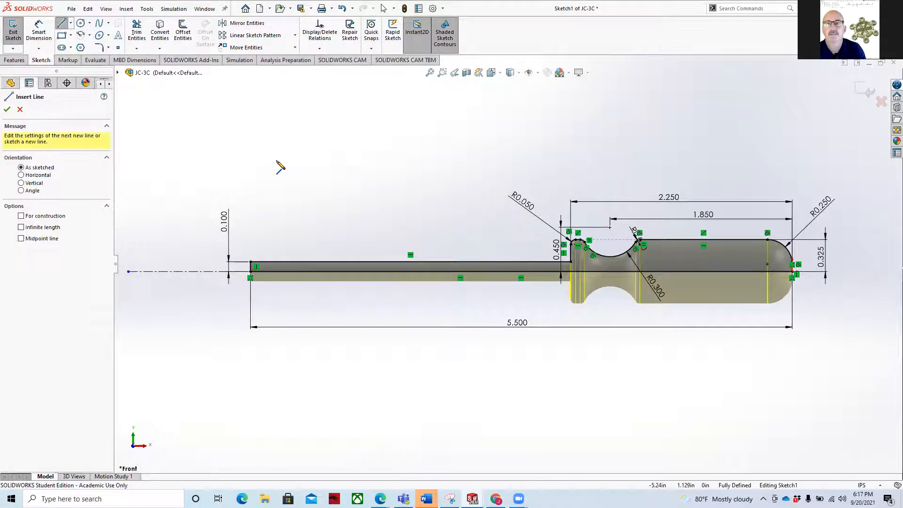
click(277, 161)
click(380, 161)
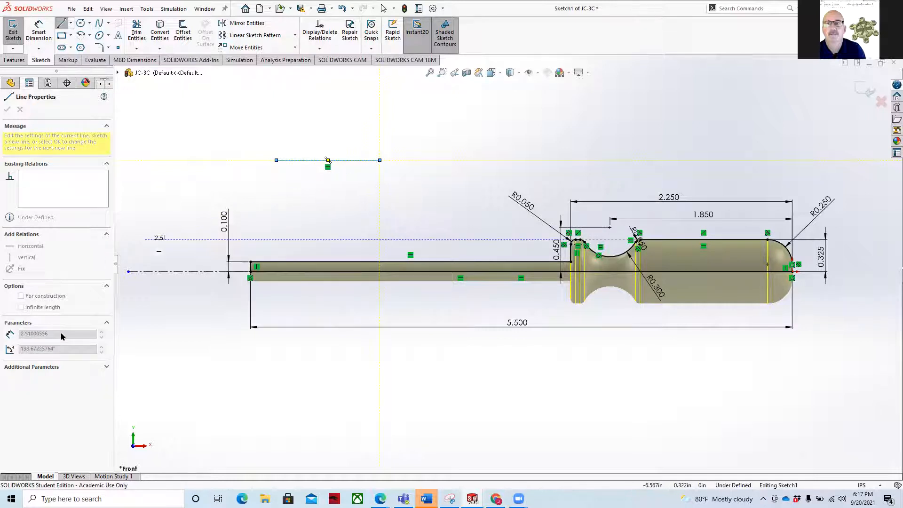
key(Escape)
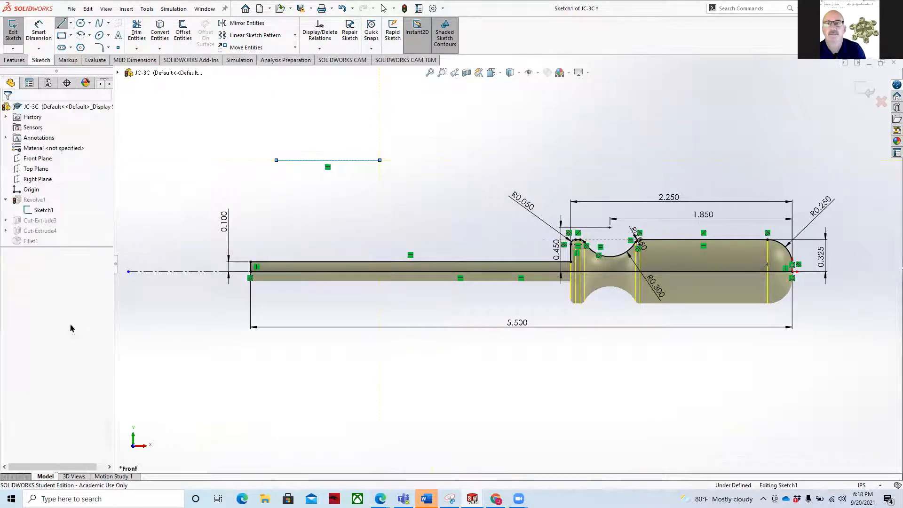
Set the length of the separate horizontal line above the shaft to 1 in.
click(299, 161)
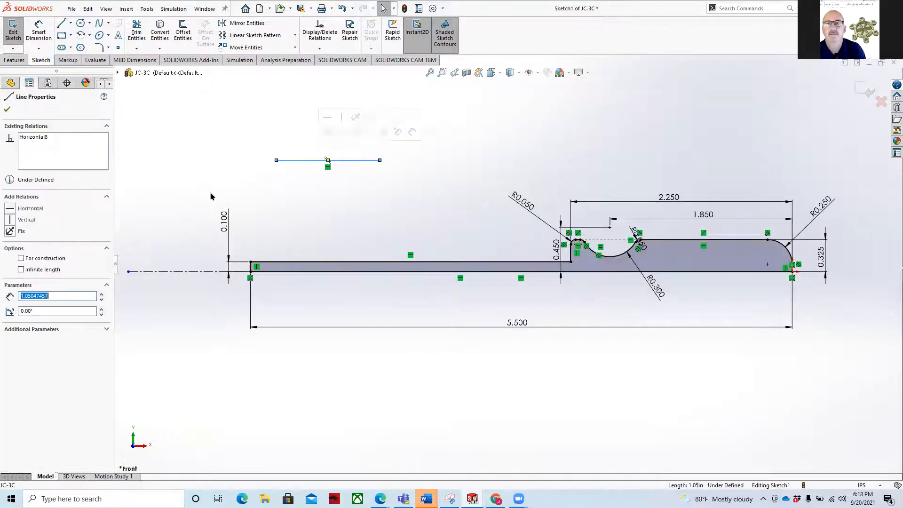
text(1)
key(Return)
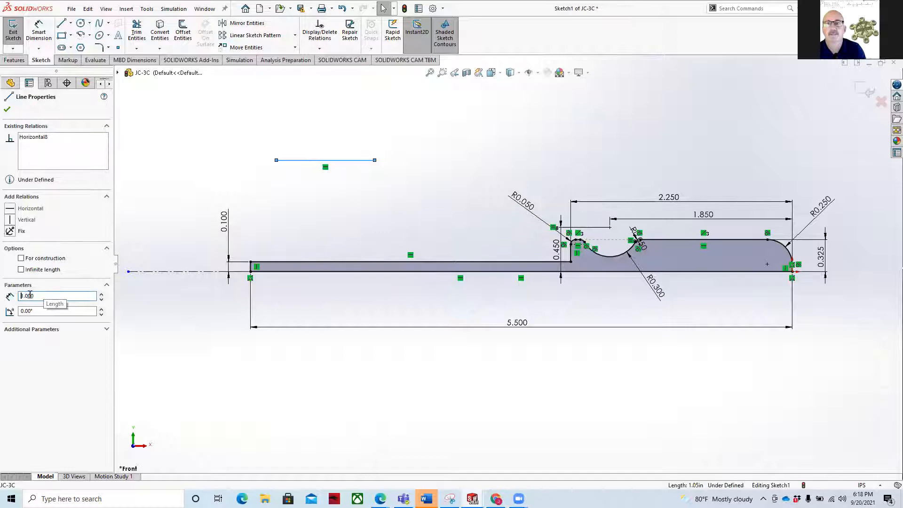
Add a 1.000 in Smart Dimension to the length of the separate line, placed above it.
click(38, 31)
click(304, 161)
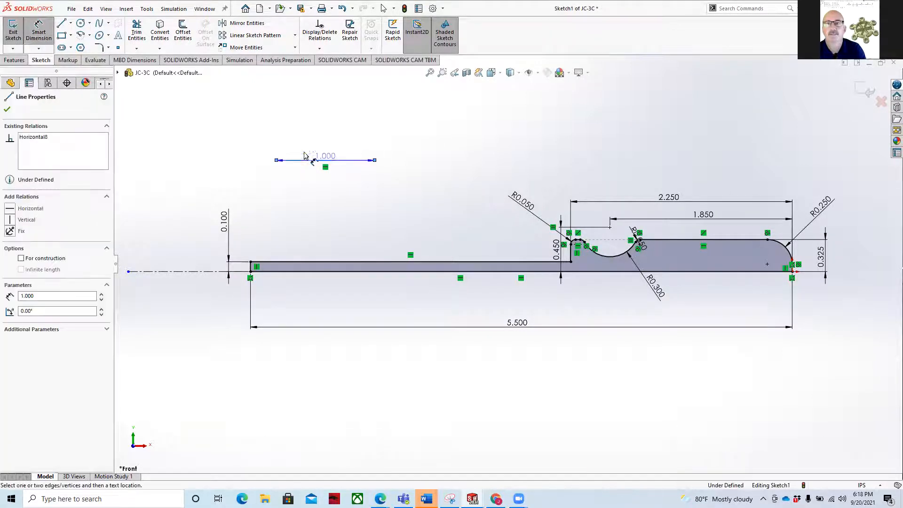
click(312, 135)
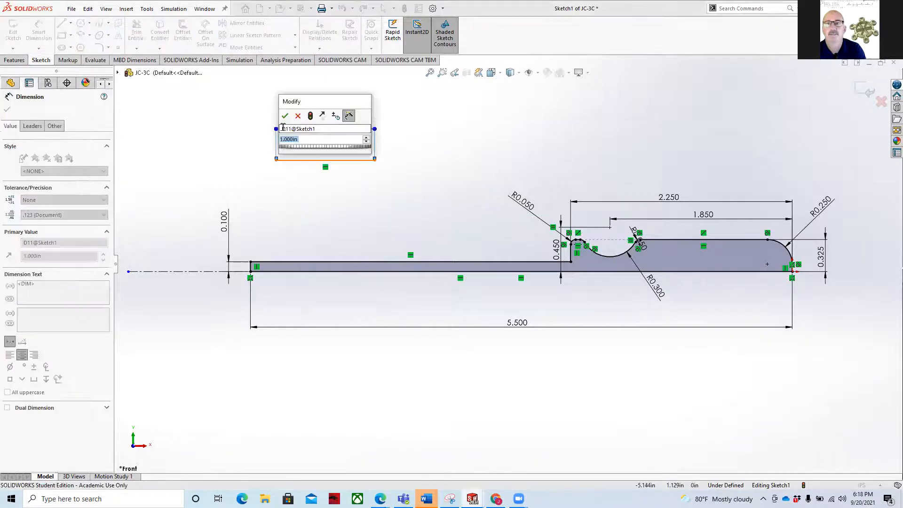
key(Return)
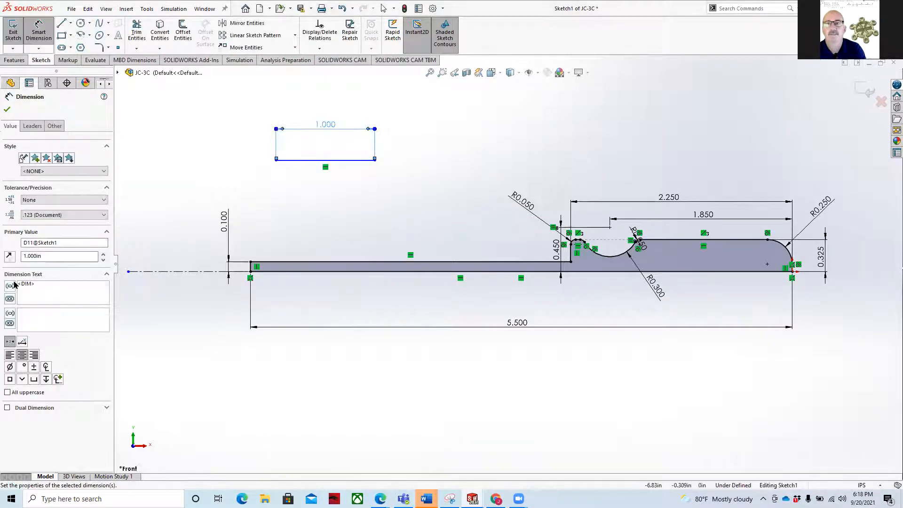
click(4, 111)
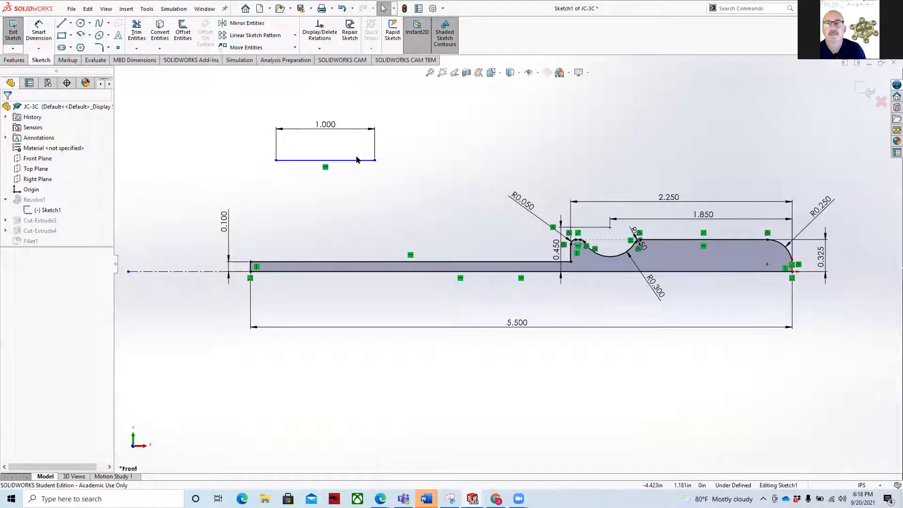
Dimension the vertical distance from the separate line above the shaft to the origin as 1 in.
key(d)
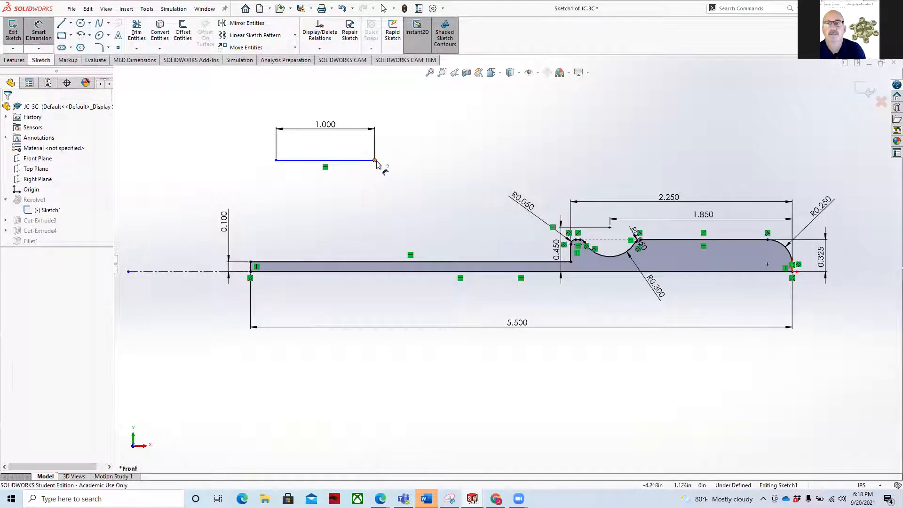
click(361, 161)
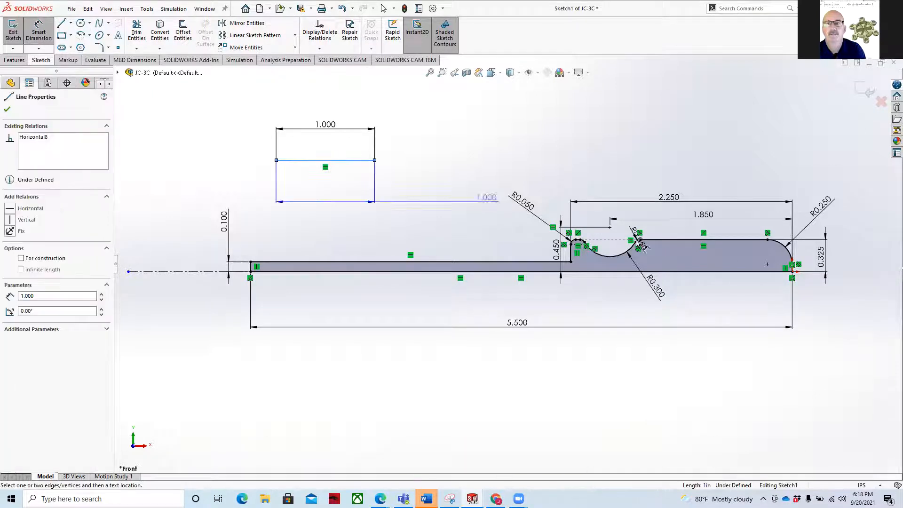
click(793, 273)
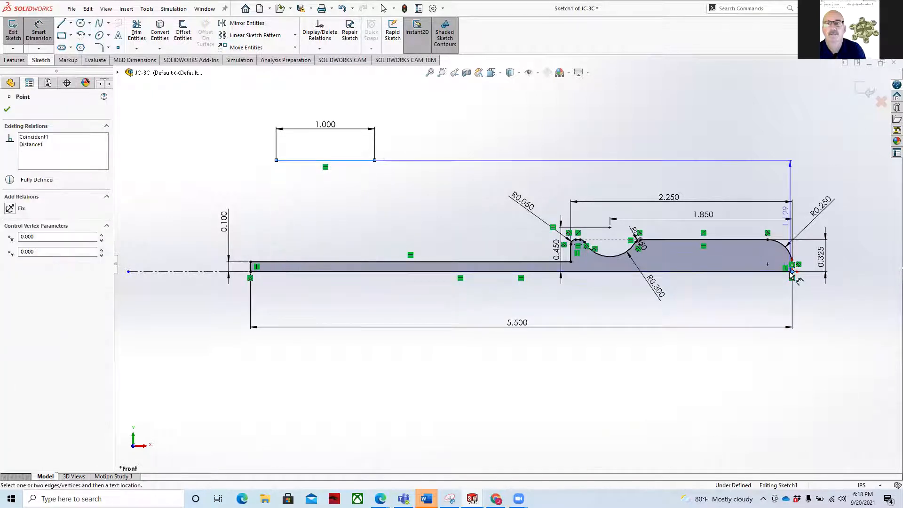
click(342, 211)
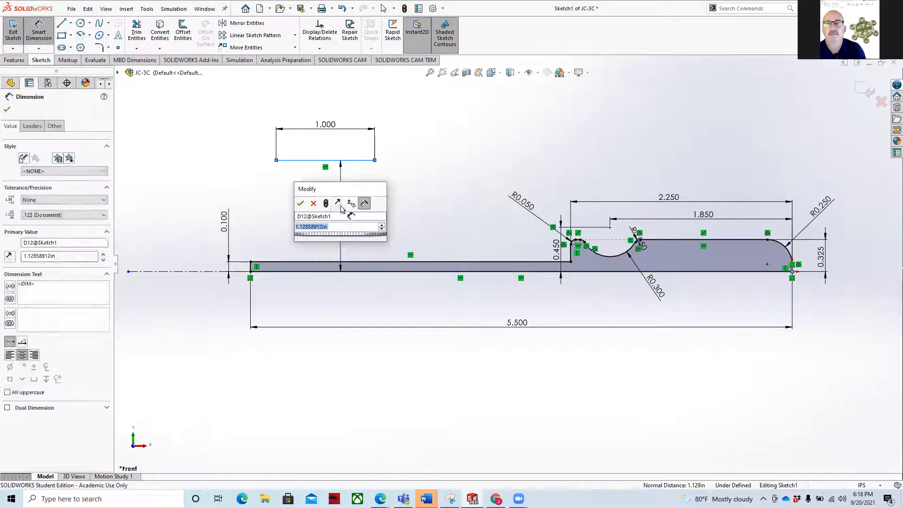
text(1)
key(Return)
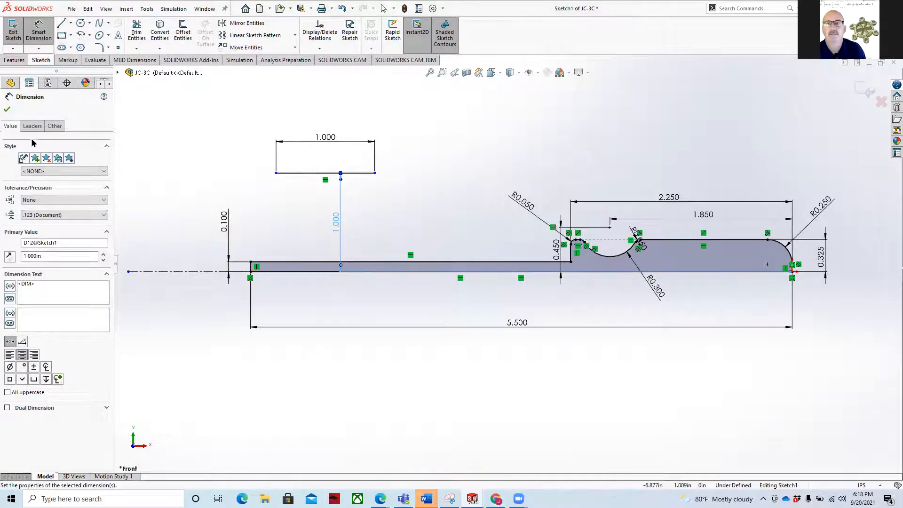
click(6, 111)
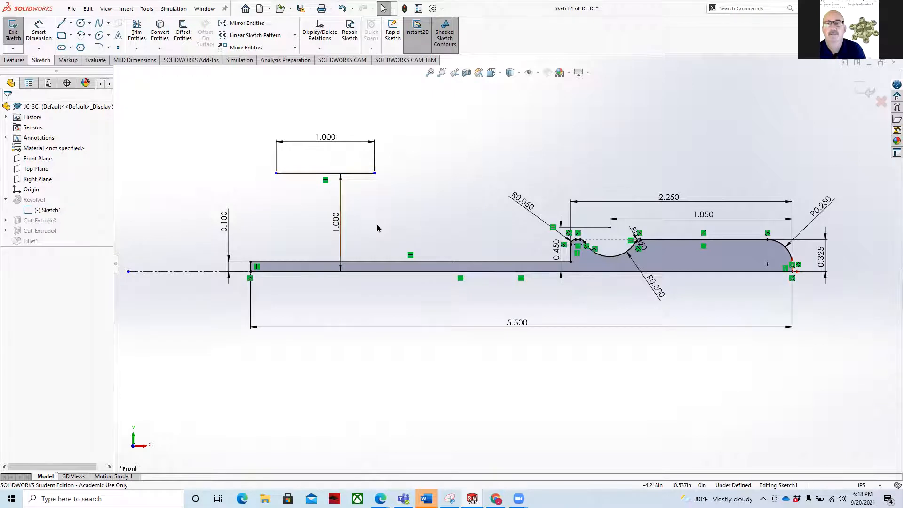
Delete the separate line above the shaft with both of its dimensions and exit the profile sketch.
mouse_move(403, 117)
mouse_down()
mouse_move(262, 192)
mouse_move(286, 214)
mouse_move(398, 121)
mouse_move(409, 132)
mouse_up()
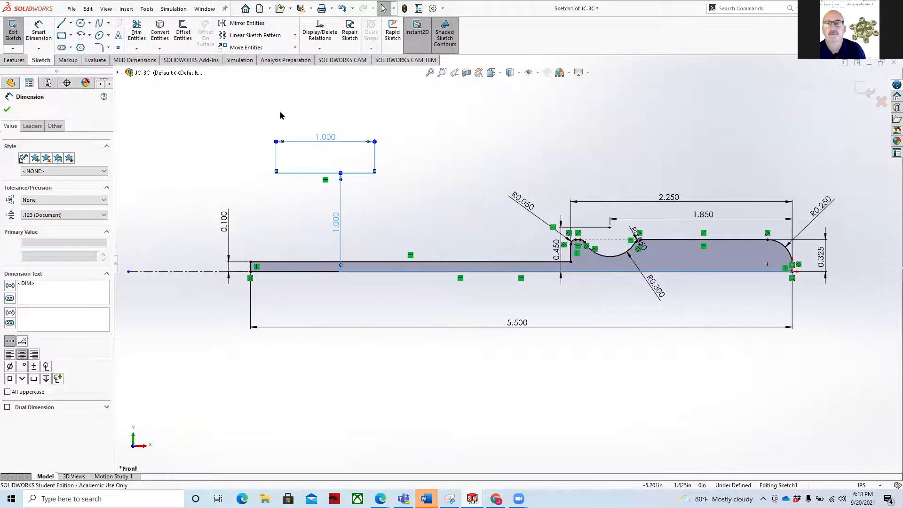
key(Delete)
scroll(373, 207, down, 2)
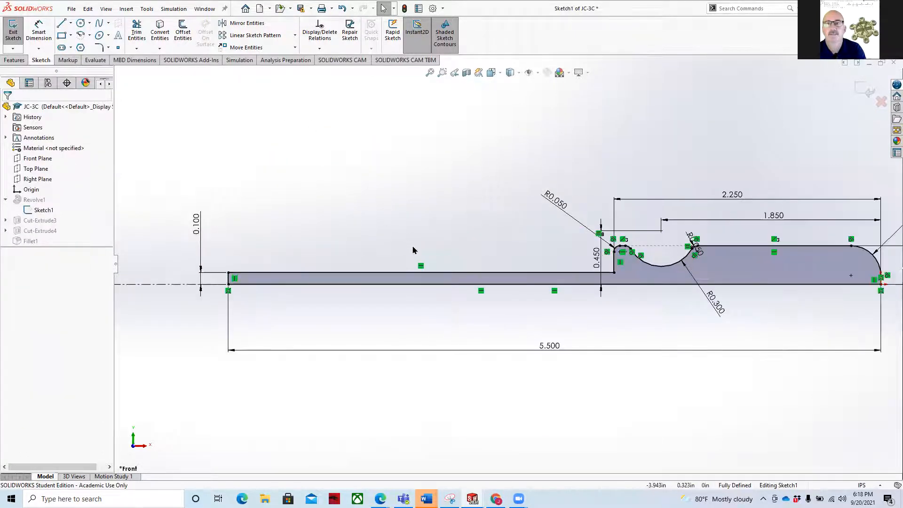
scroll(507, 263, up, 3)
click(859, 92)
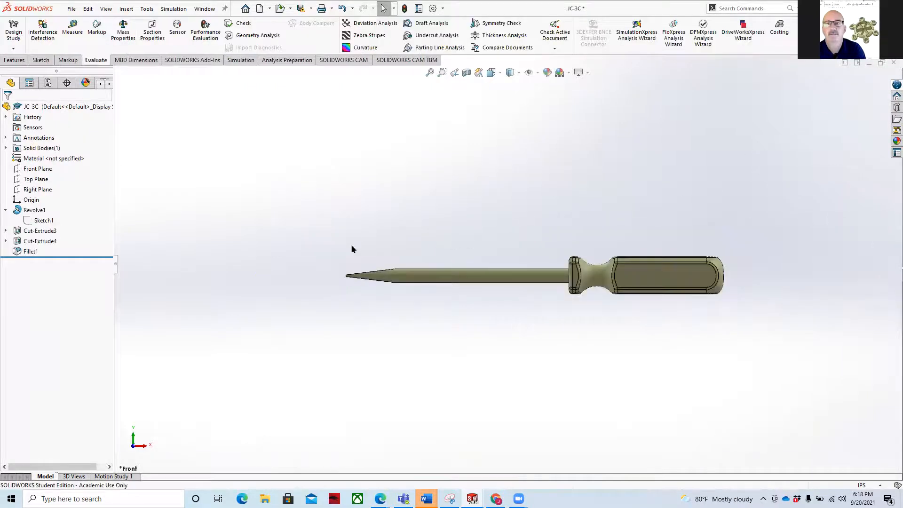
Open Sketch2 of Cut-Extrude3, examine the dimensions and relations of the shaft's tapered tip, and exit the sketch.
click(5, 231)
click(44, 241)
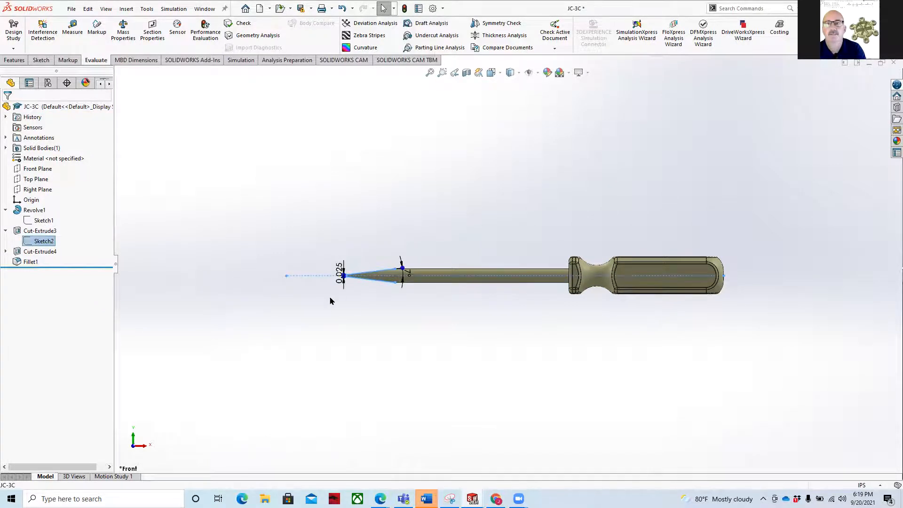
right_click(51, 241)
click(51, 214)
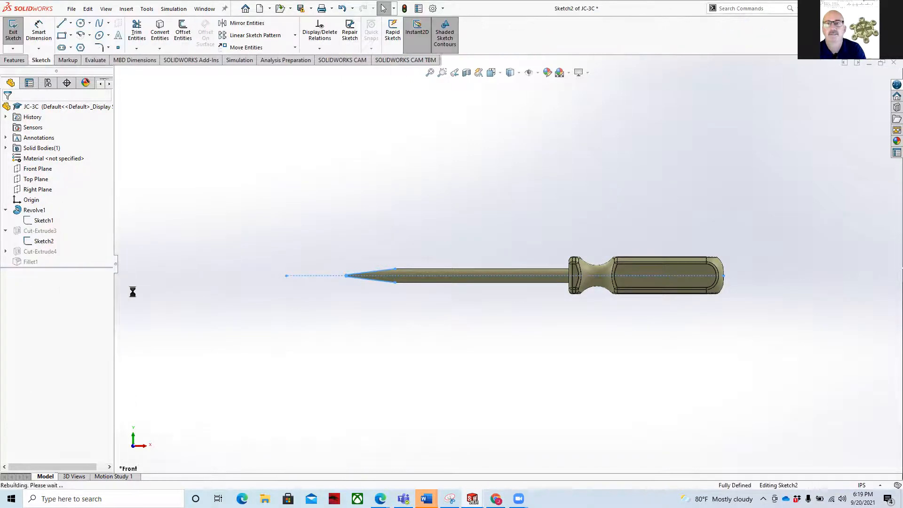
scroll(398, 283, down, 10)
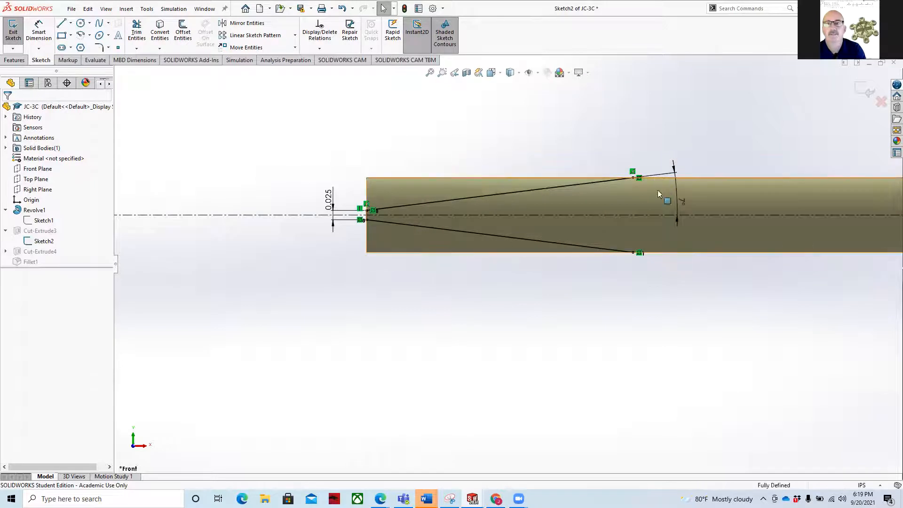
scroll(439, 235, up, 1)
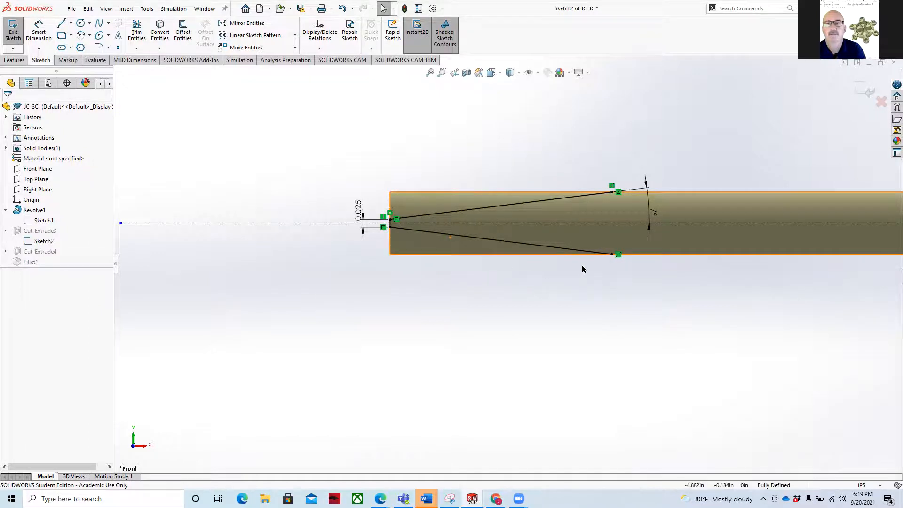
scroll(654, 297, up, 3)
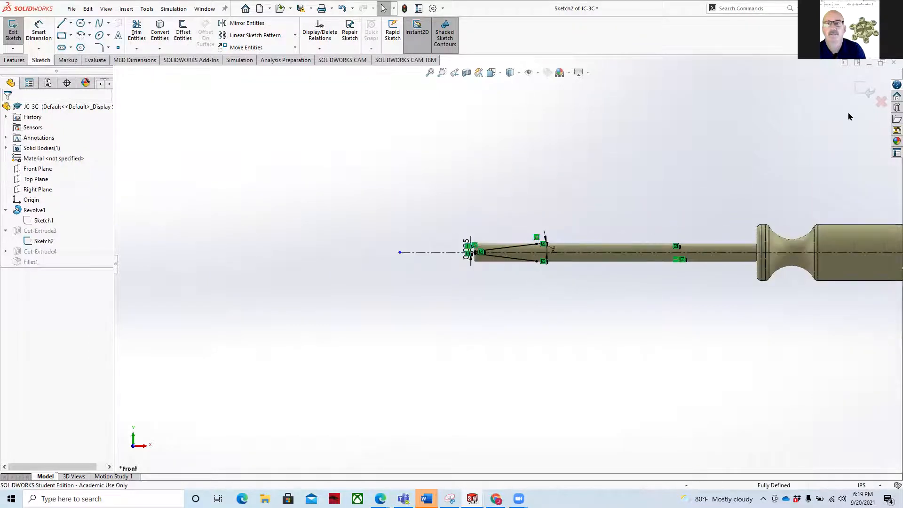
click(865, 92)
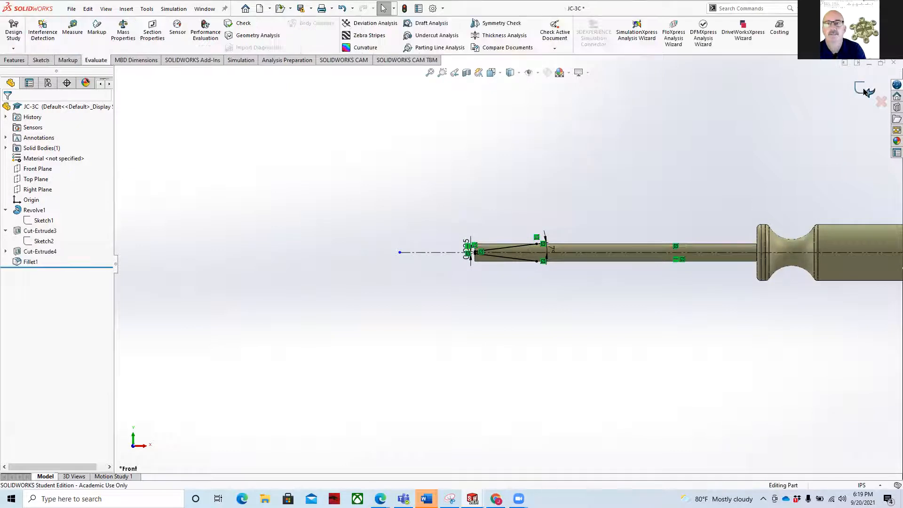
Open Sketch3 of Cut-Extrude4 for editing and view it normal to the sketch plane at the handle end.
click(5, 252)
click(47, 261)
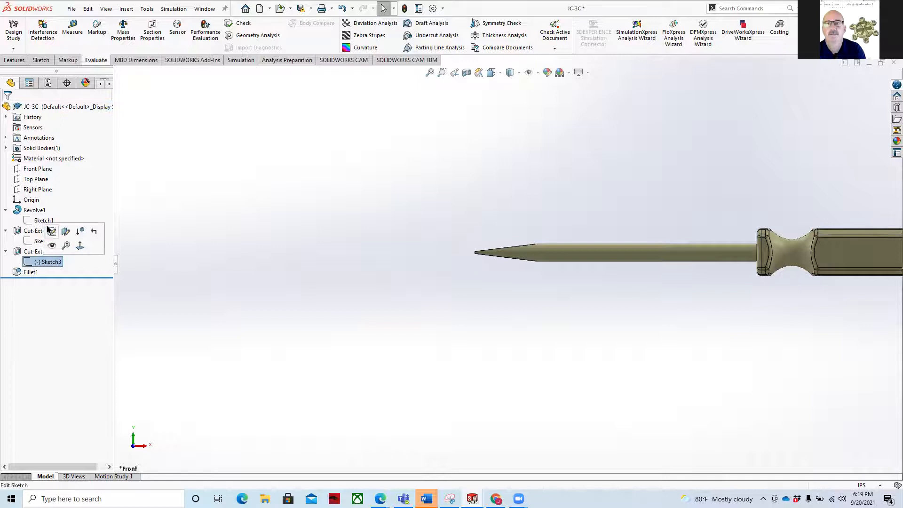
click(52, 235)
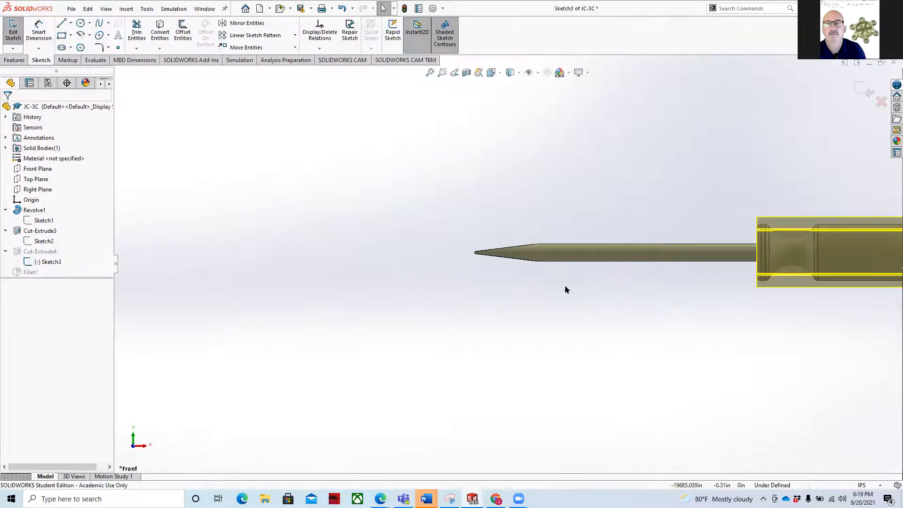
middle_drag(648, 295, 545, 270)
scroll(545, 270, down, 10)
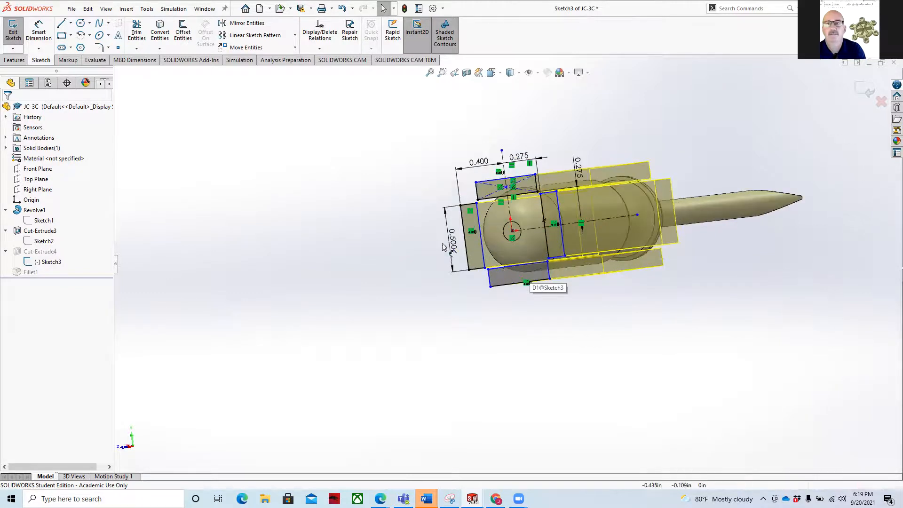
middle_drag(528, 229, 565, 211)
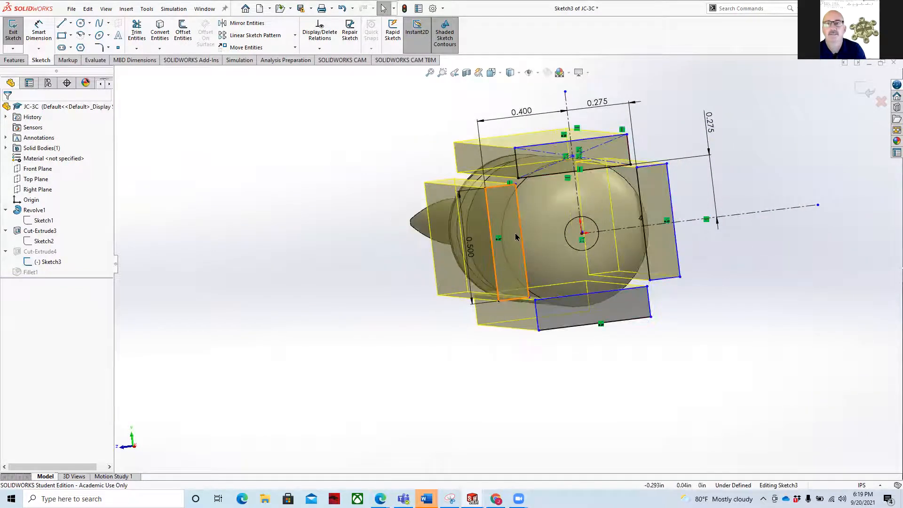
key(space)
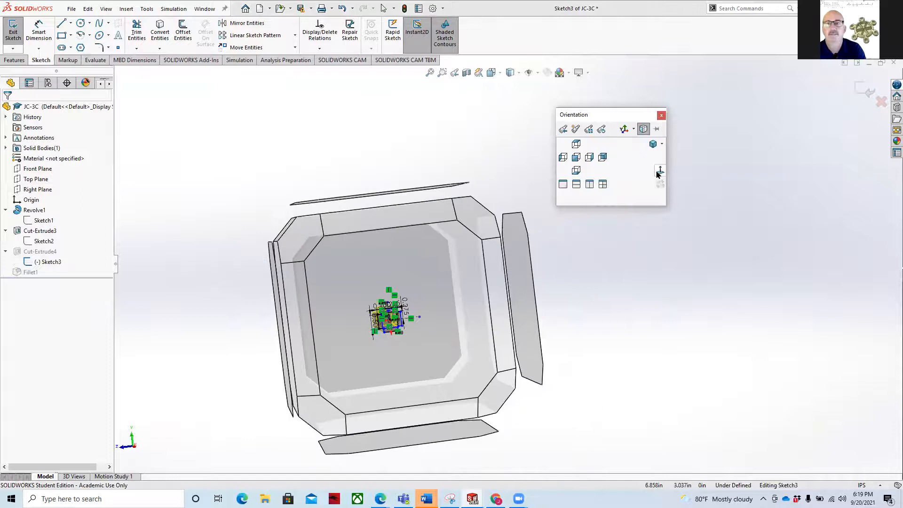
click(660, 172)
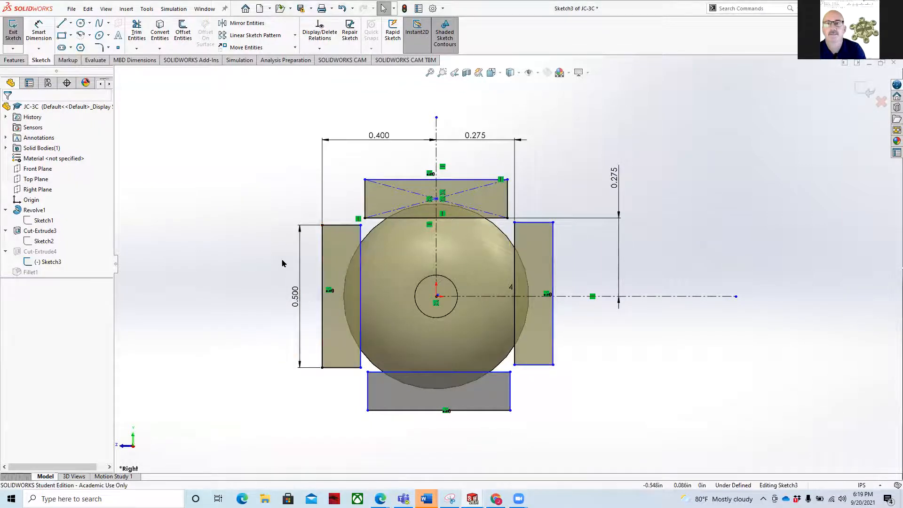
Apply Fully Define Sketch to all entities of the four-rectangle handle sketch, with relations and dimensions included.
right_click(695, 156)
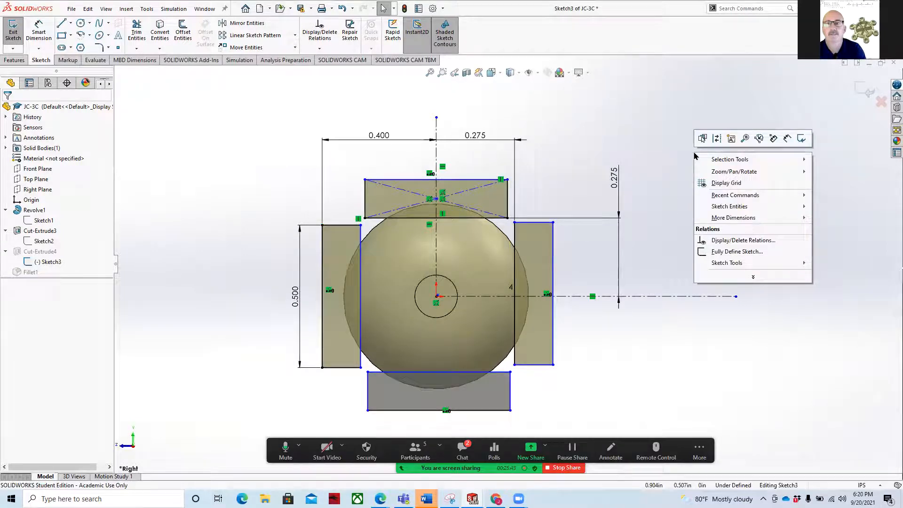
click(743, 253)
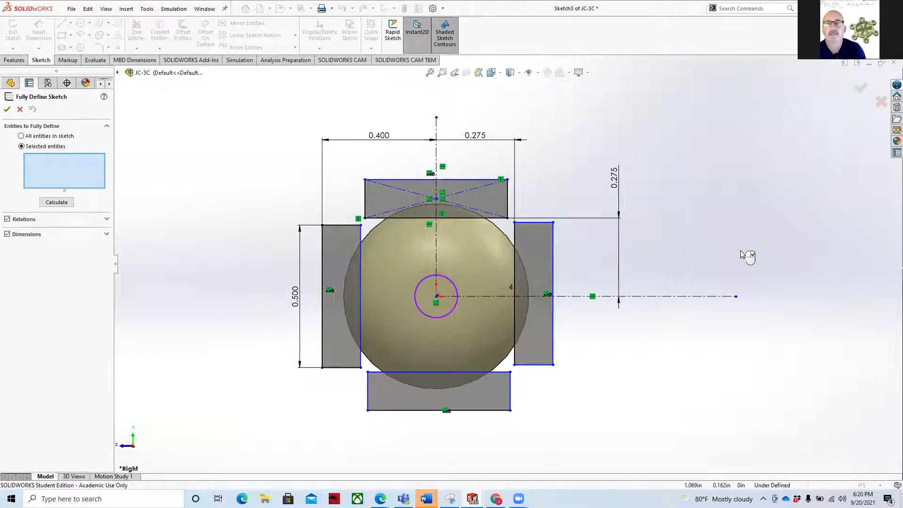
click(361, 254)
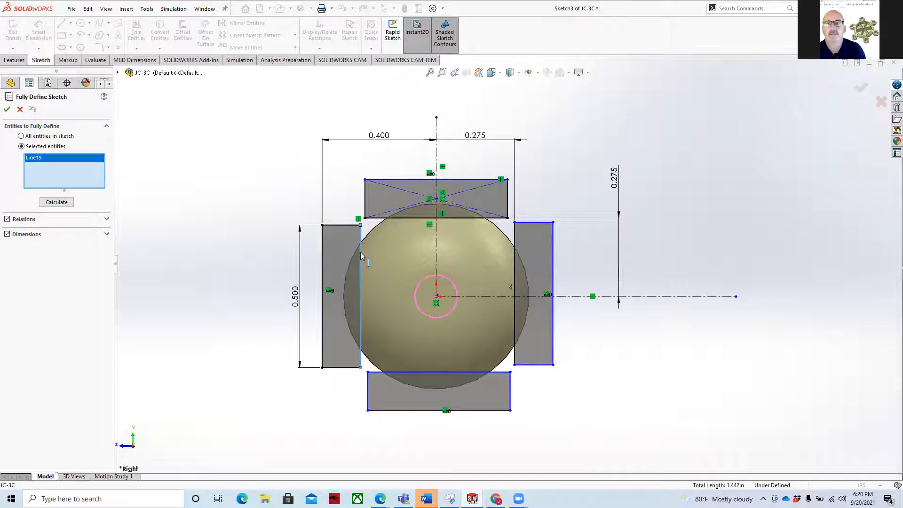
click(22, 136)
click(60, 161)
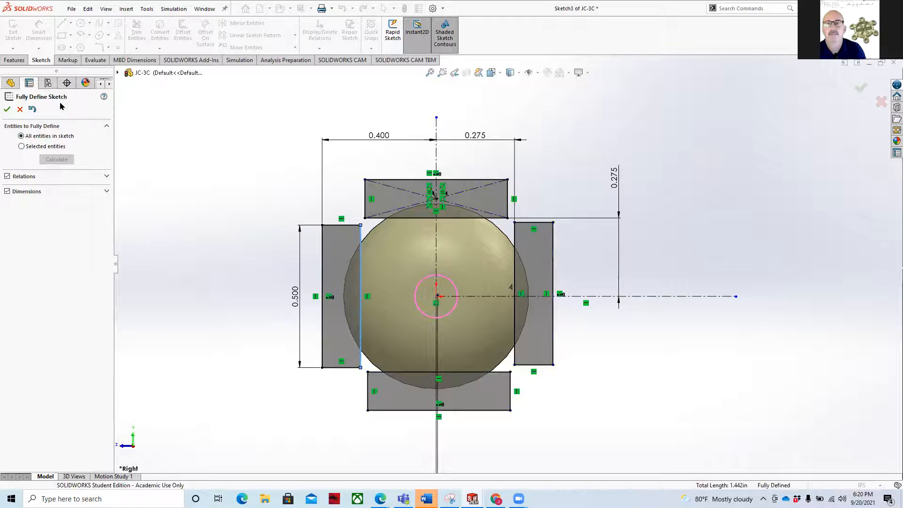
click(7, 110)
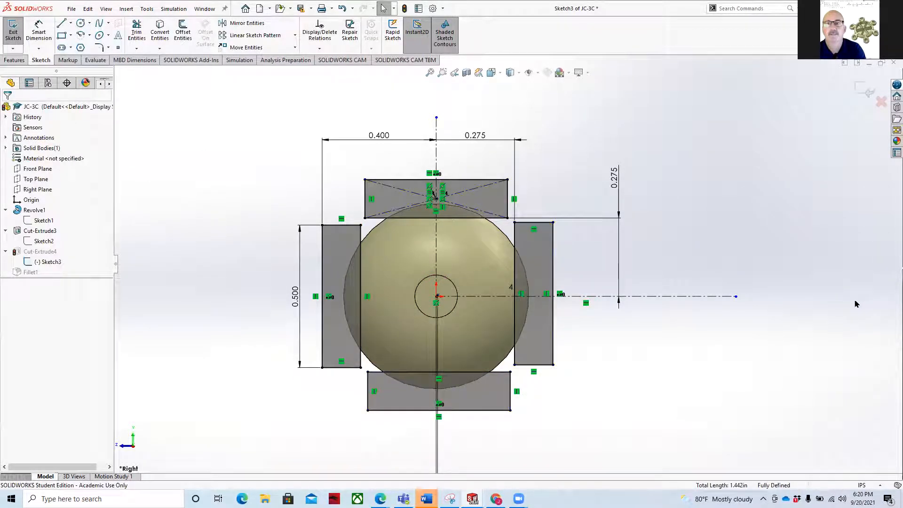
Inspect the relations and dimensions added by Fully Define Sketch around the handle rectangles, and undo them.
scroll(582, 373, up, 4)
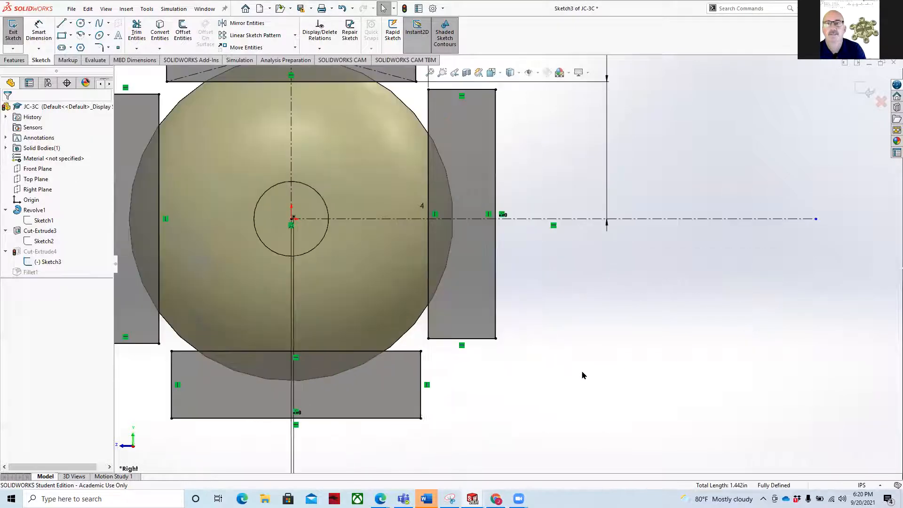
scroll(518, 366, down, 6)
scroll(399, 359, up, 2)
scroll(401, 359, down, 2)
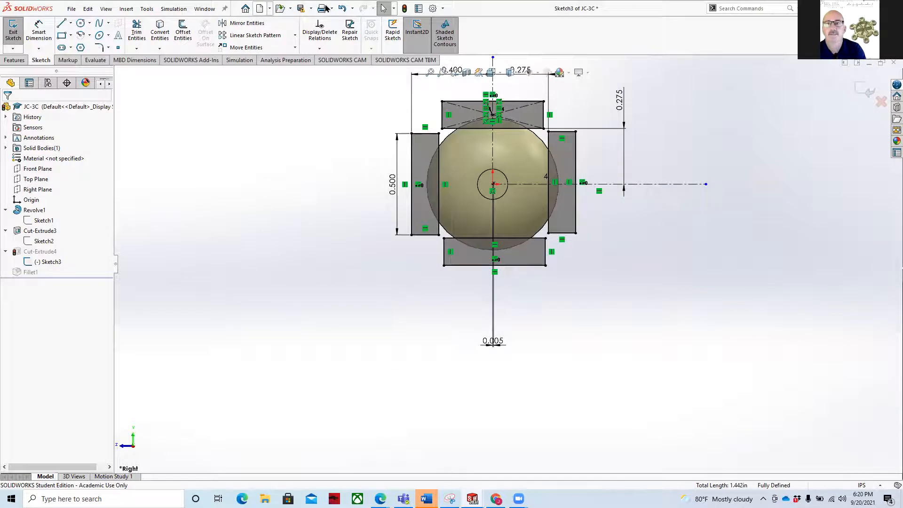
click(342, 9)
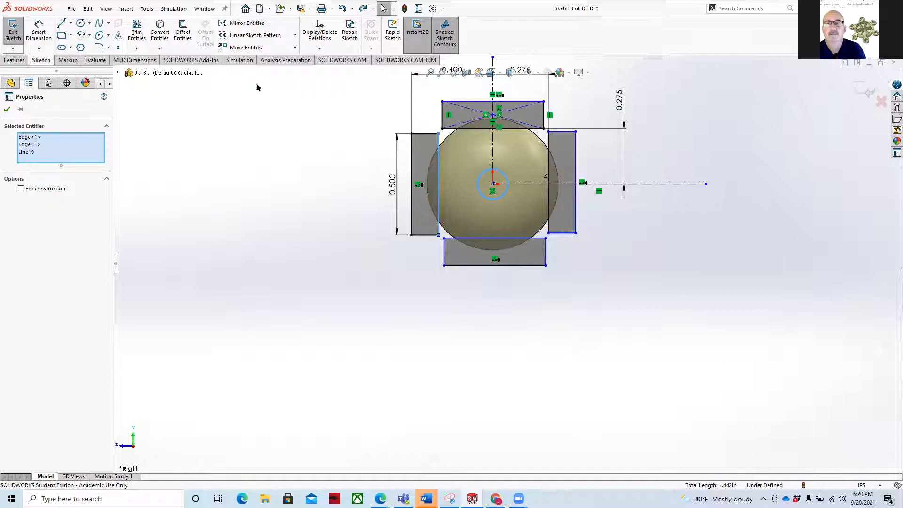
Add a Smart Dimension between the origin and the left rectangle's inner edge, placed below the handle profile.
click(38, 32)
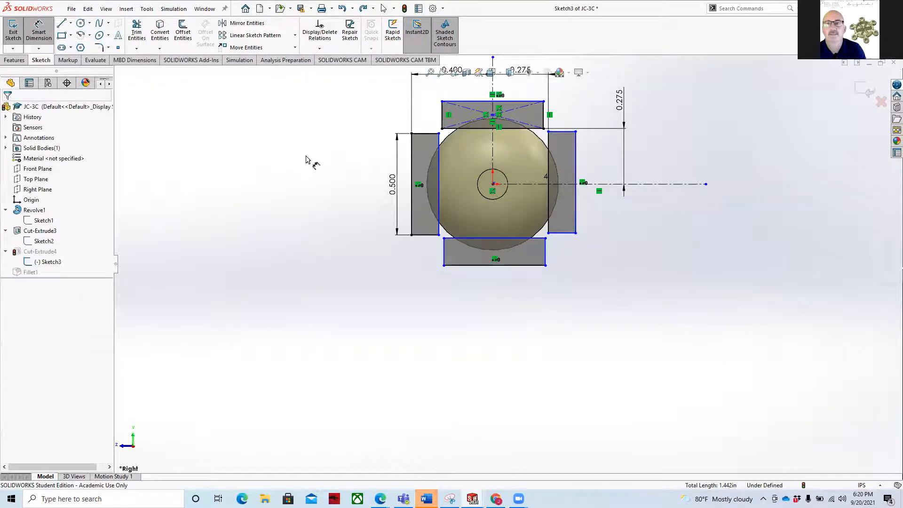
click(493, 184)
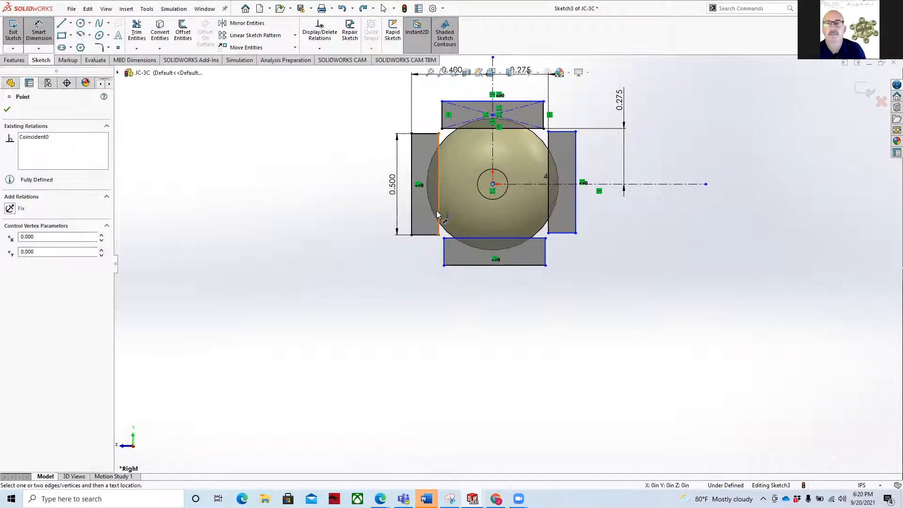
click(439, 214)
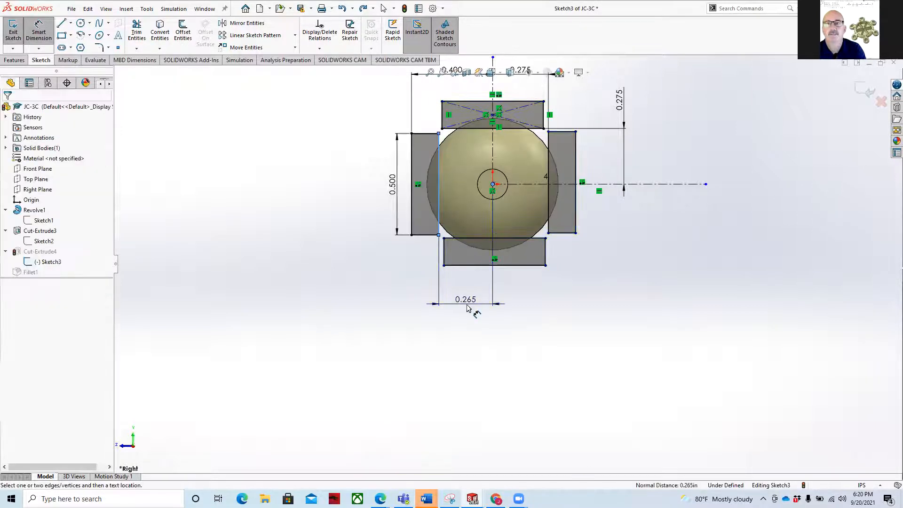
click(467, 301)
click(426, 291)
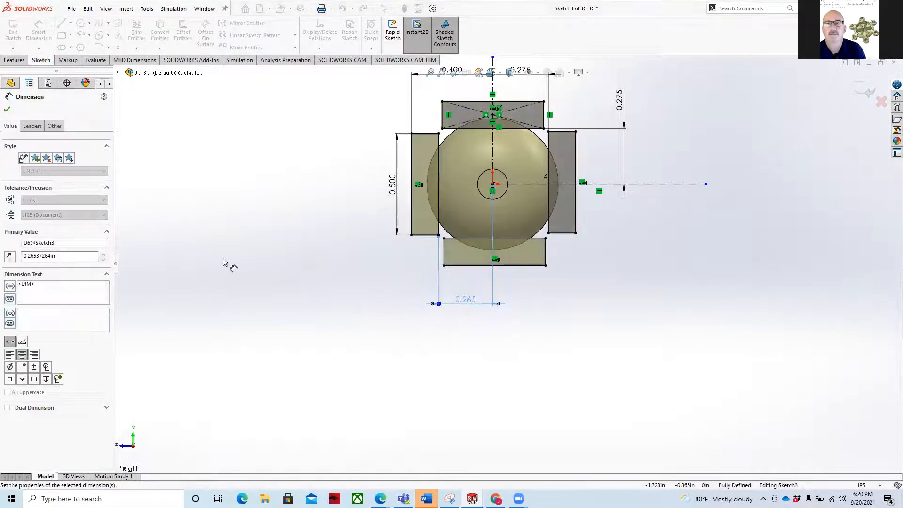
click(7, 111)
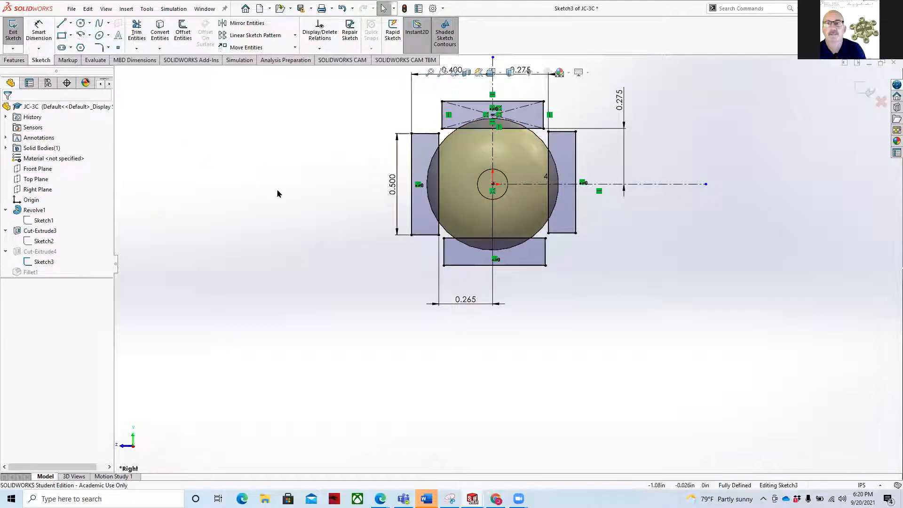
middle_drag(306, 195, 456, 238)
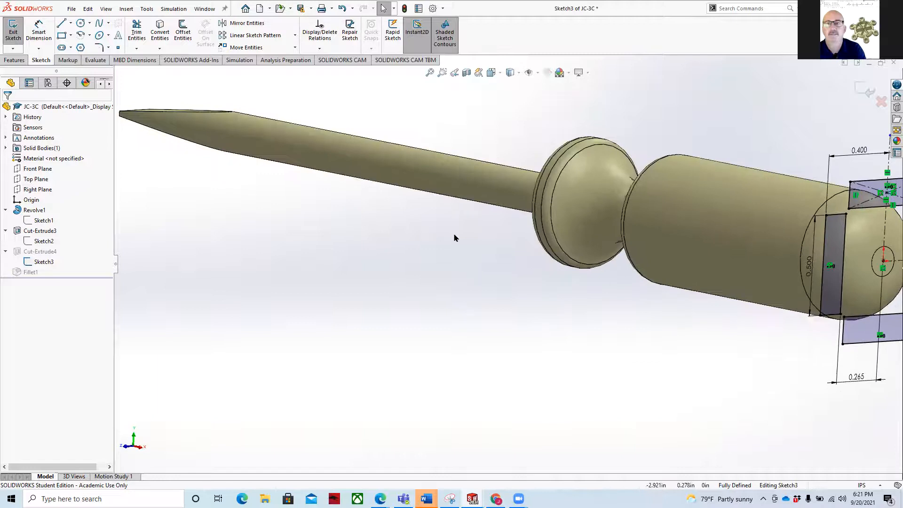
Exit the Sketch3 edit and set the Direction 1 end condition of Cut-Extrude4 to Through All.
scroll(480, 244, up, 3)
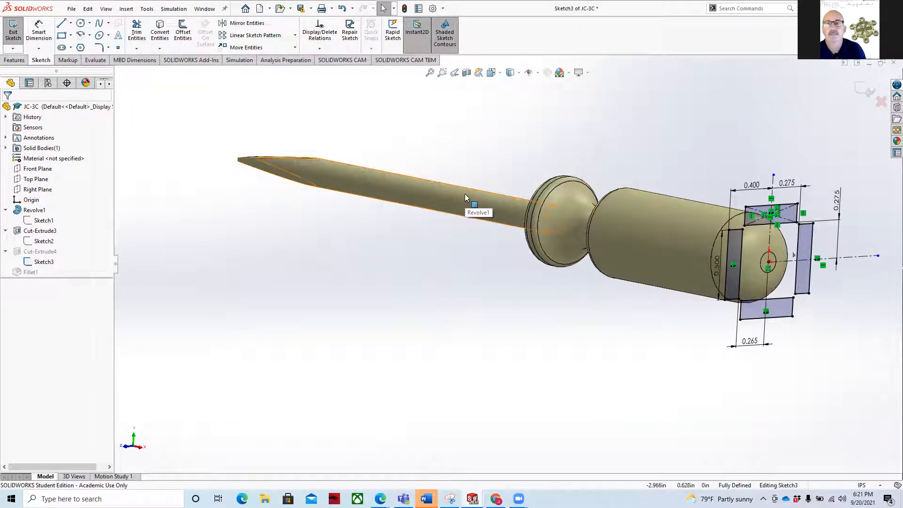
click(861, 92)
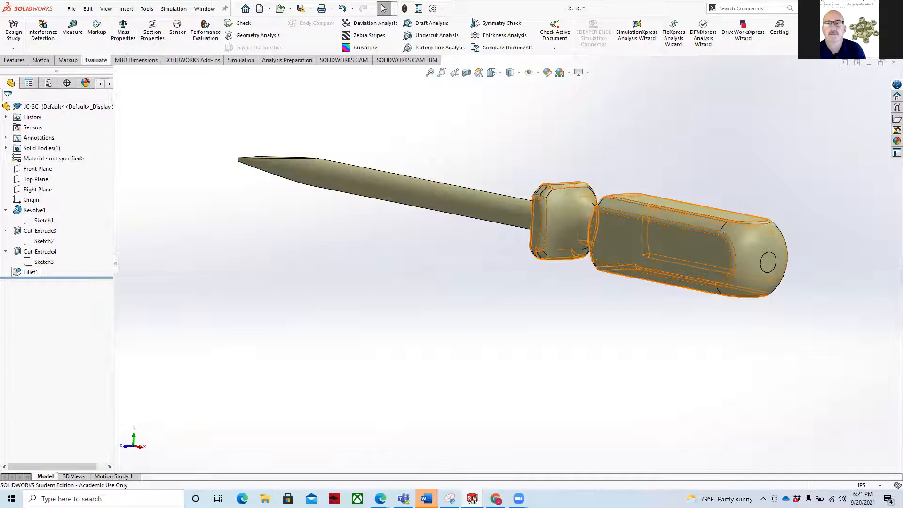
click(17, 252)
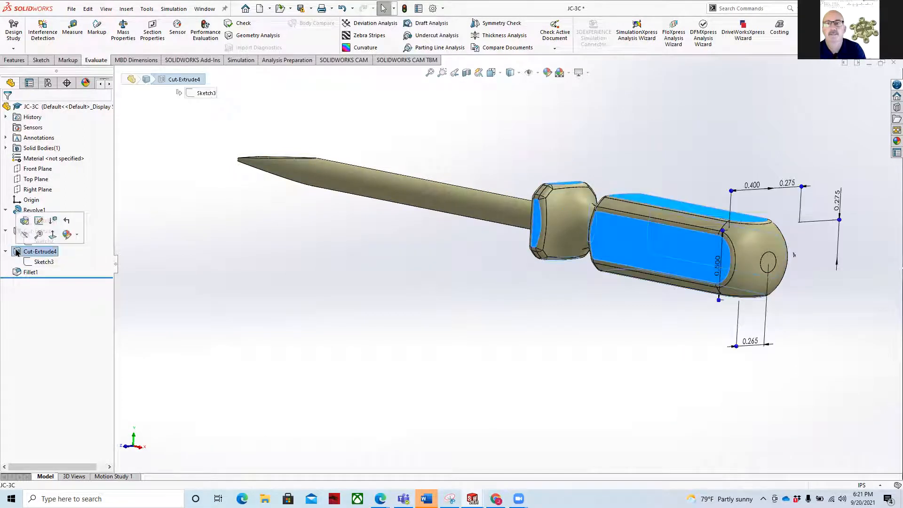
click(24, 221)
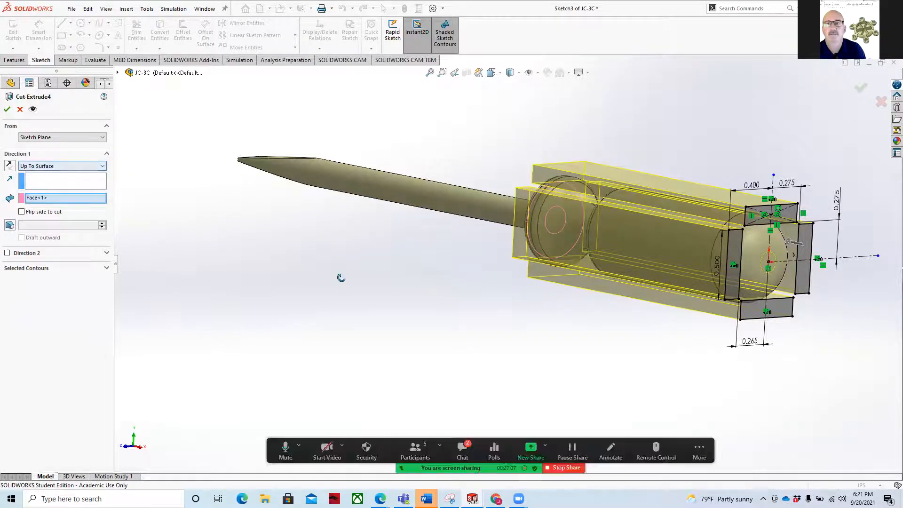
scroll(343, 278, down, 3)
mouse_move(395, 286)
middle_down()
mouse_move(405, 293)
mouse_move(316, 296)
mouse_move(335, 288)
middle_up()
click(96, 168)
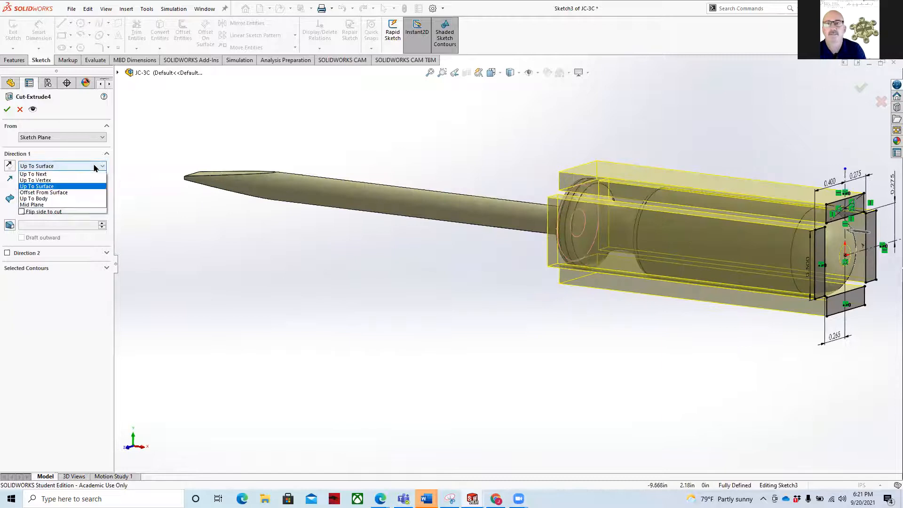
click(63, 183)
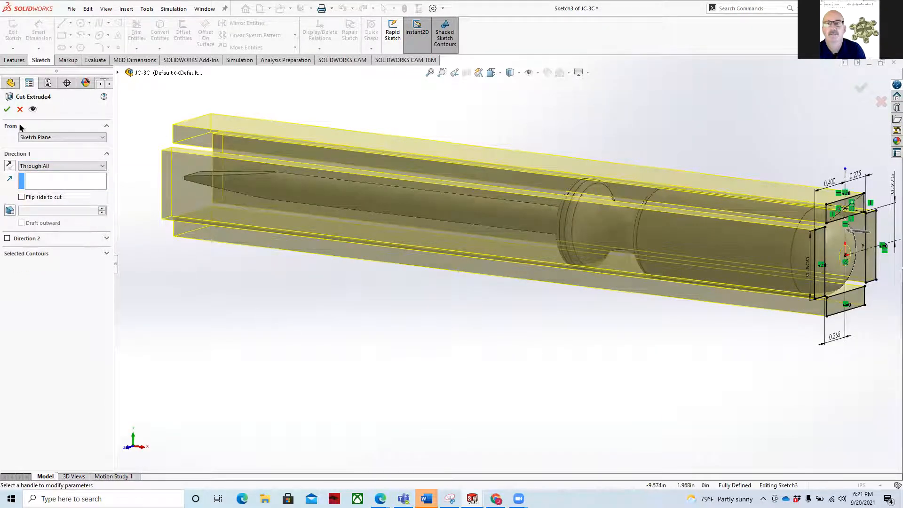
click(7, 111)
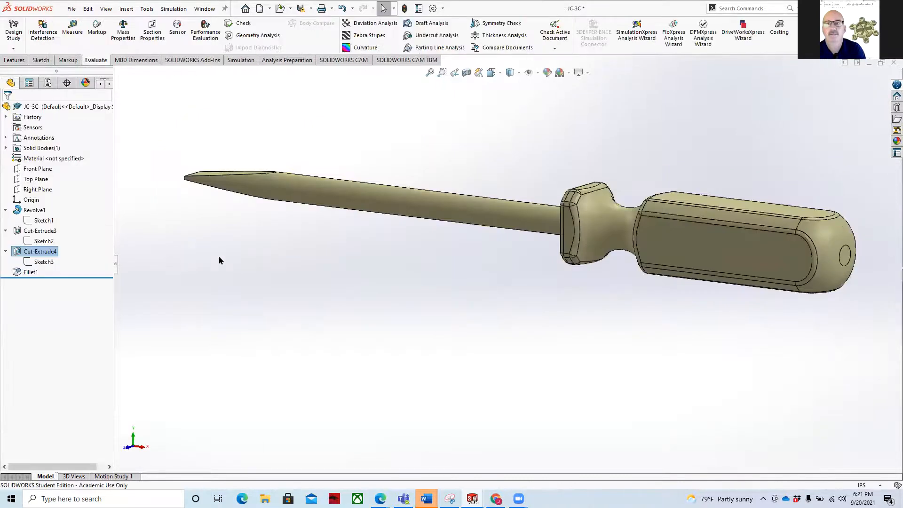
Apply a green appearance (RGB 0, 255, 0) to the Cut-Extrude4 feature on the handle and collar.
middle_drag(598, 321, 608, 357)
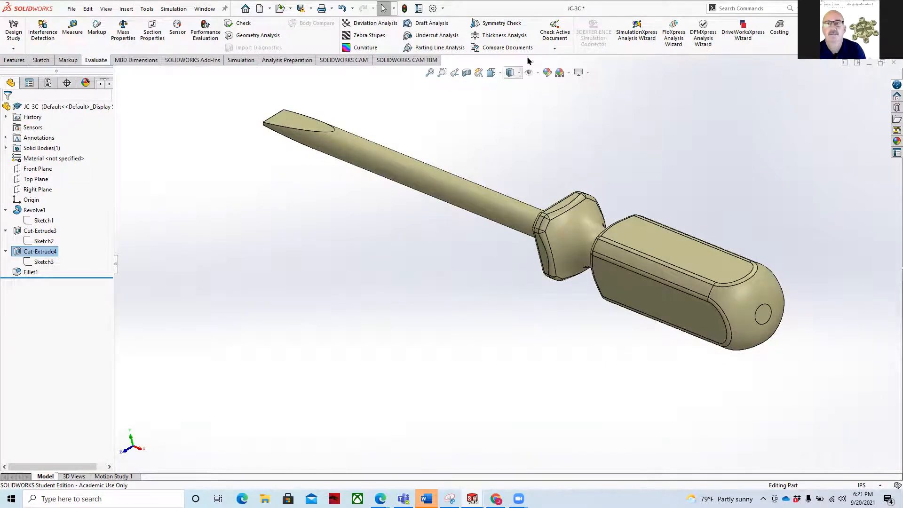
click(547, 72)
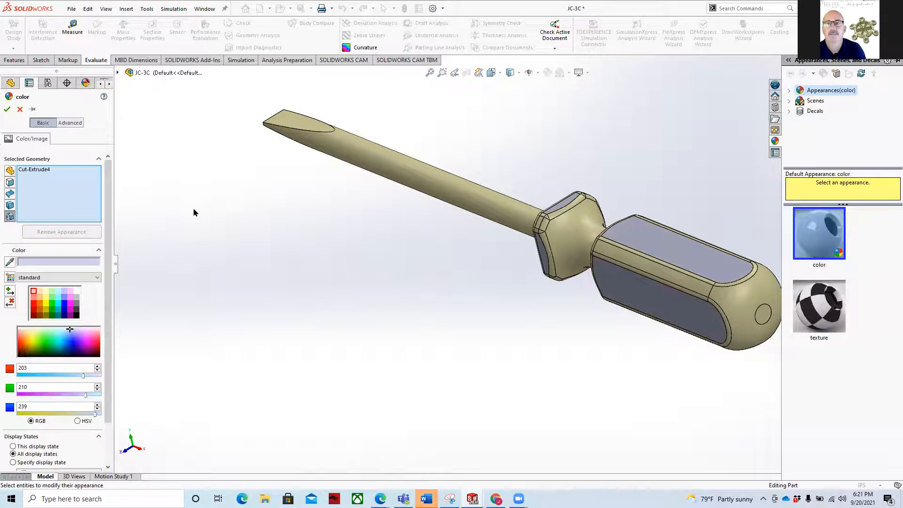
click(52, 305)
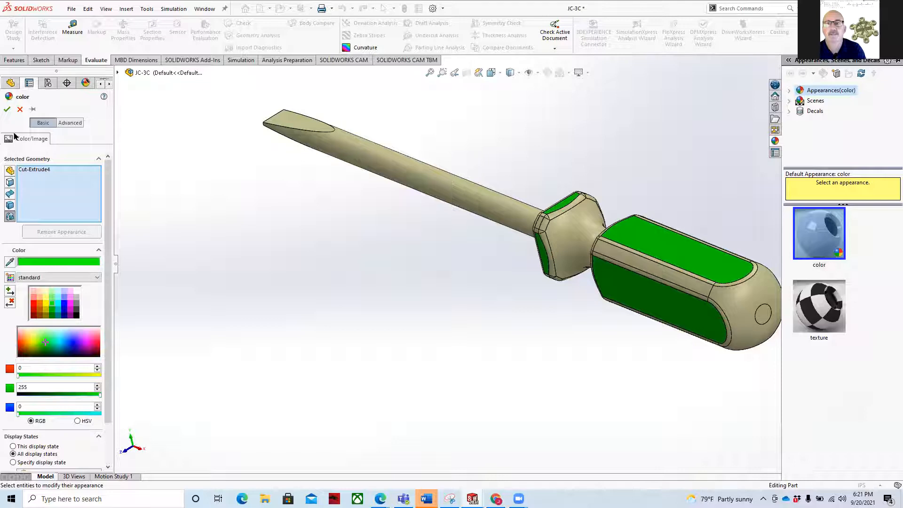
click(7, 110)
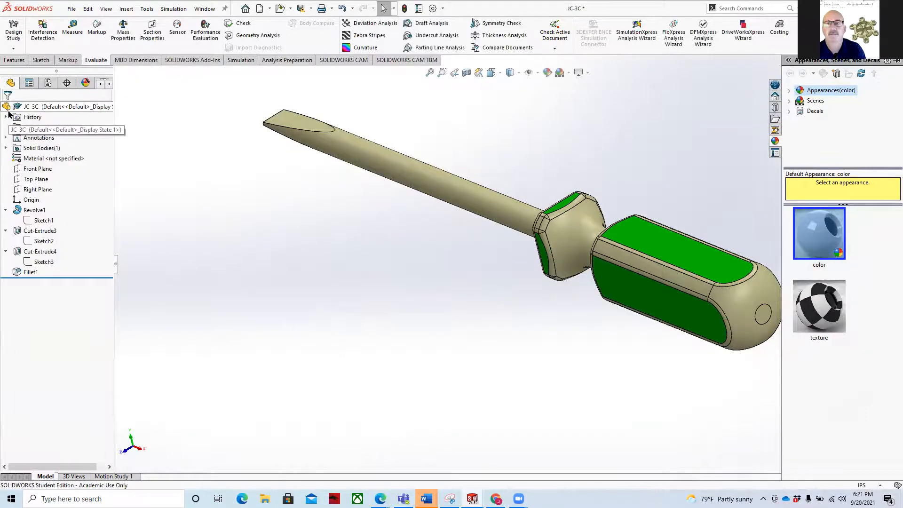
Apply a grey appearance (RGB 192, 192, 192) to the Fillet1 feature instead of the whole part.
click(547, 72)
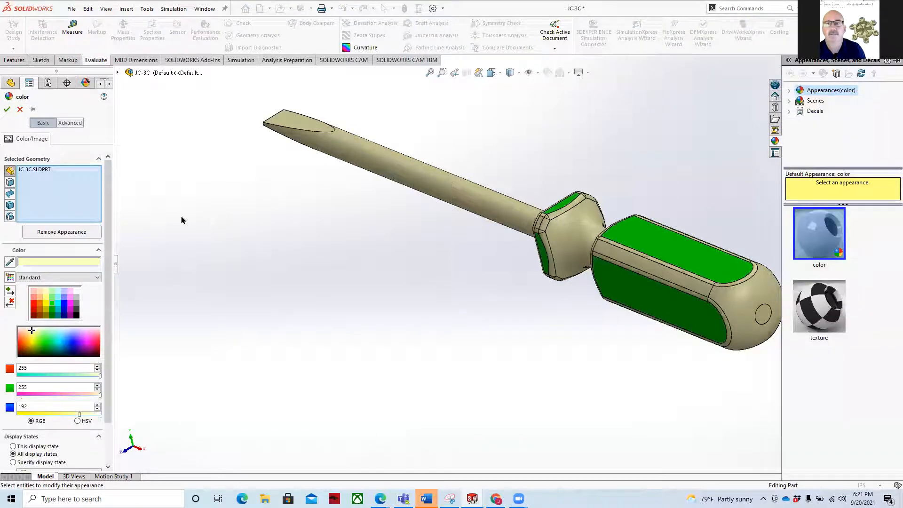
right_click(60, 189)
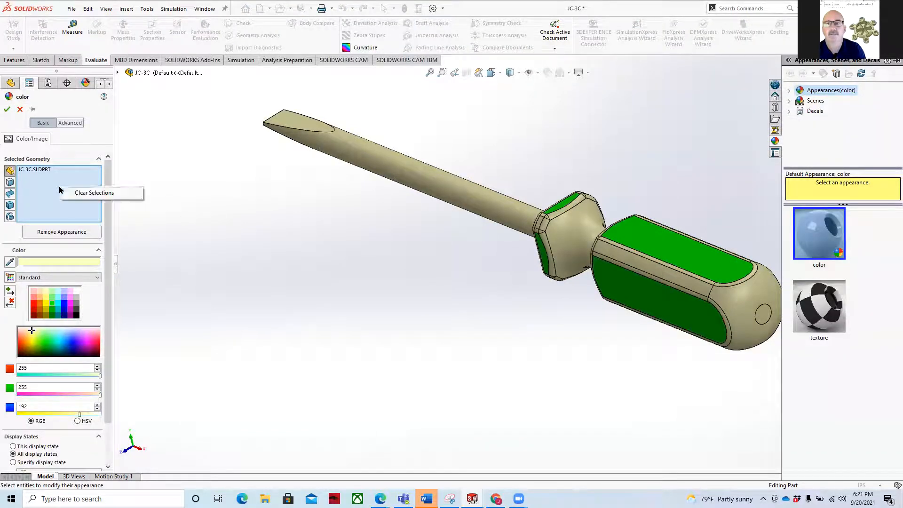
click(86, 193)
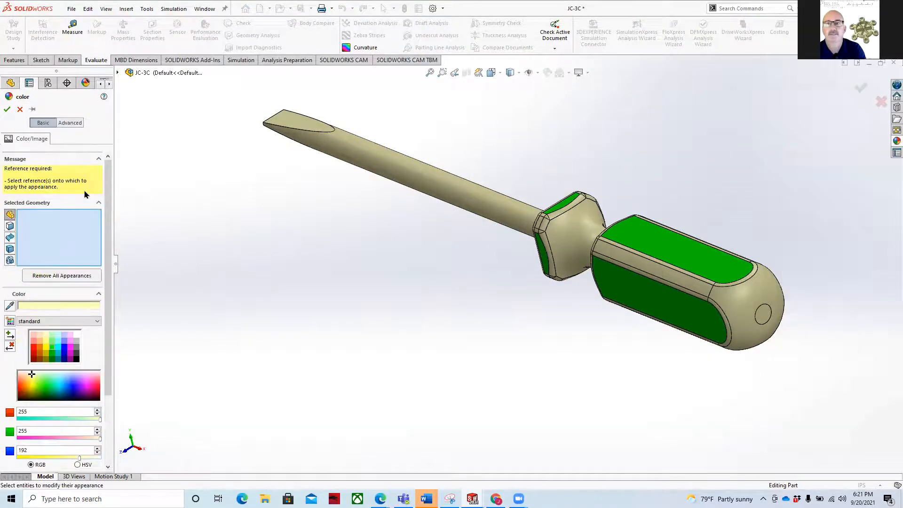
click(118, 73)
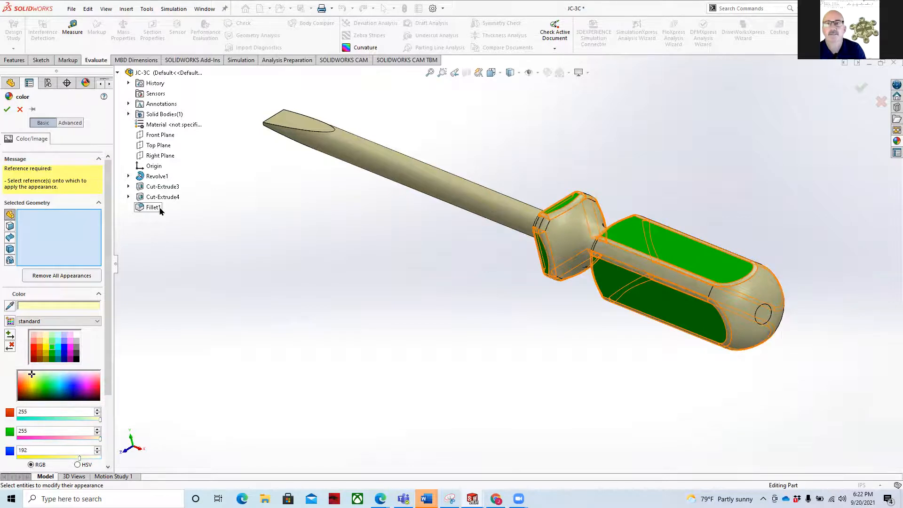
click(9, 260)
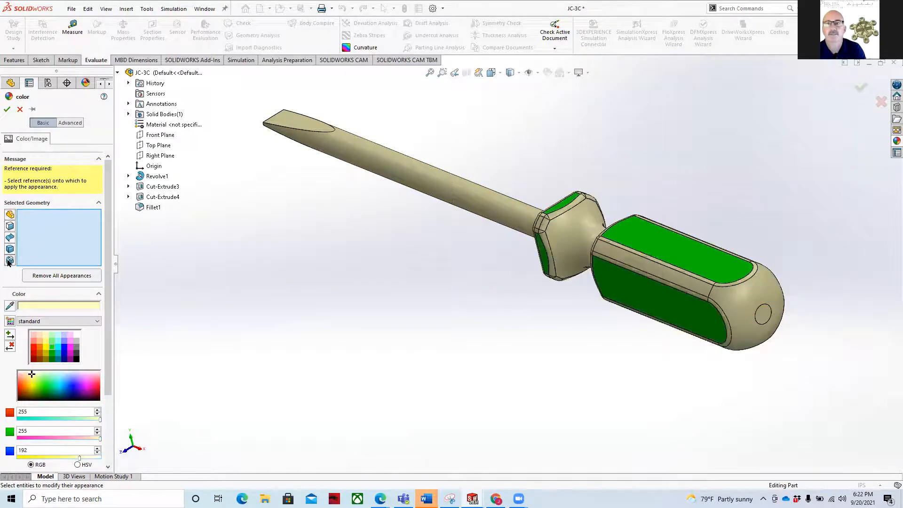
click(153, 207)
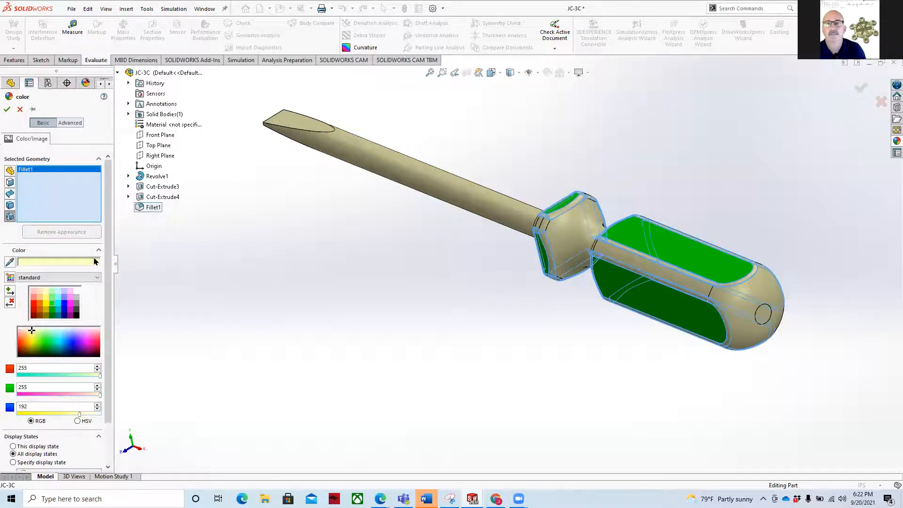
click(40, 300)
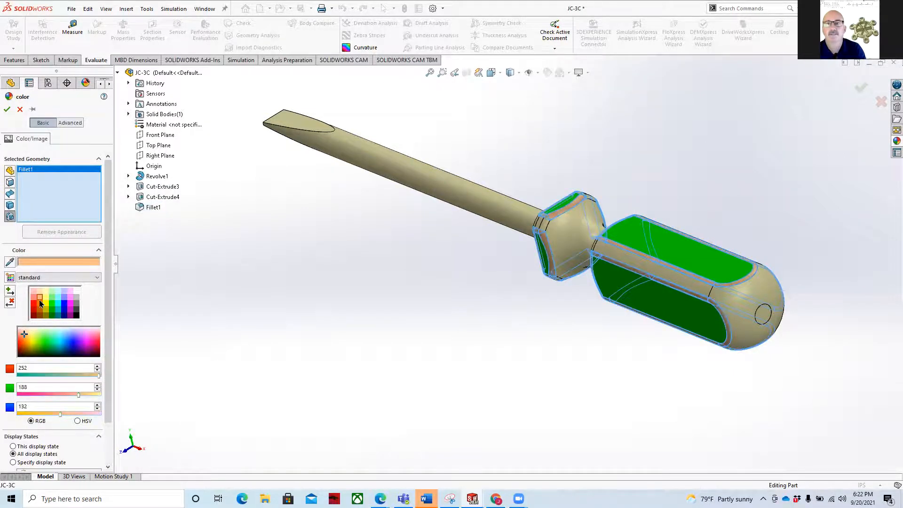
click(76, 297)
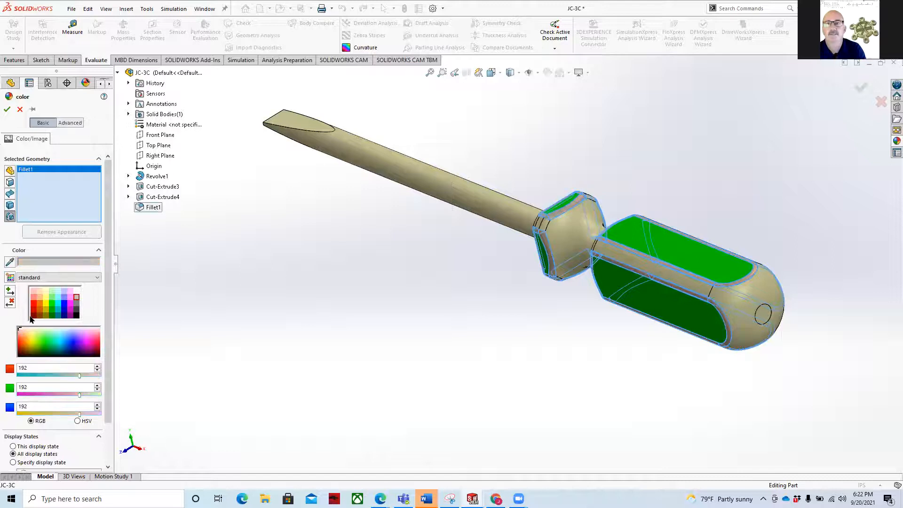
click(7, 110)
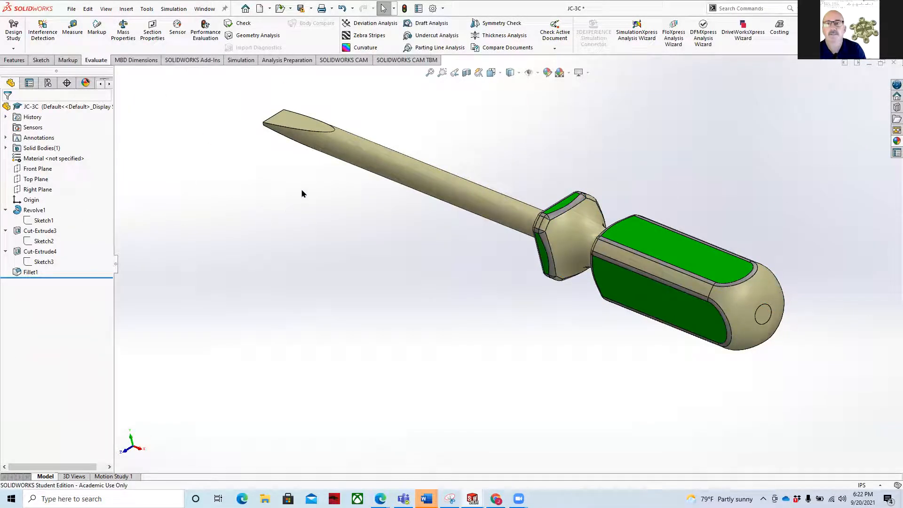
Set the appearance of the whole JC-3C part to grey (RGB 192, 192, 192) after trying yellow, orange and pink.
click(548, 72)
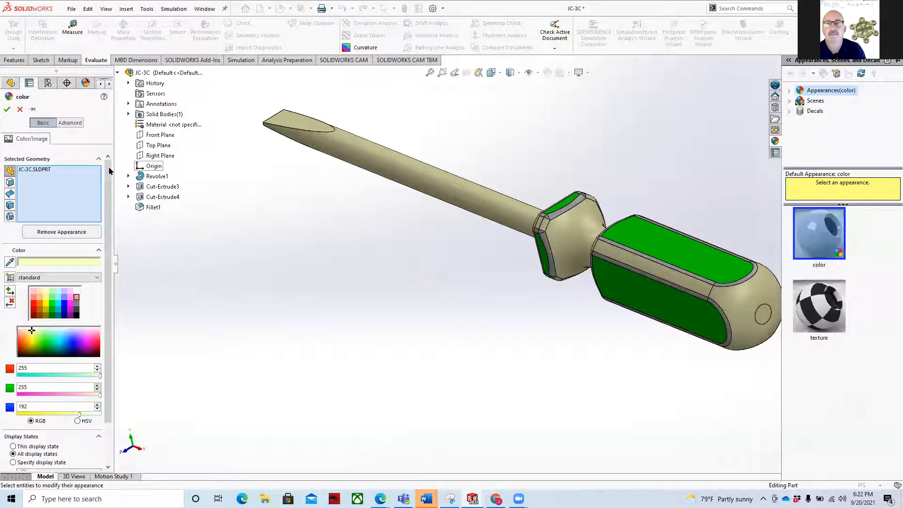
click(44, 305)
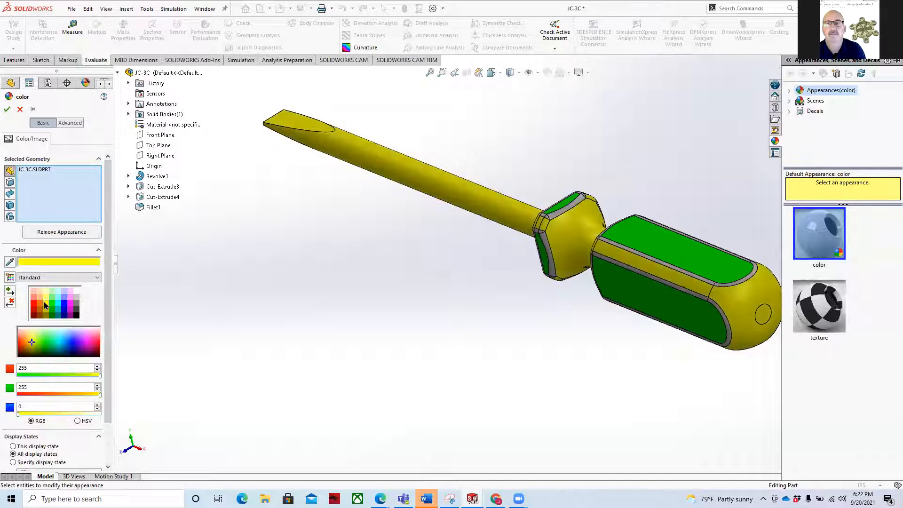
click(39, 298)
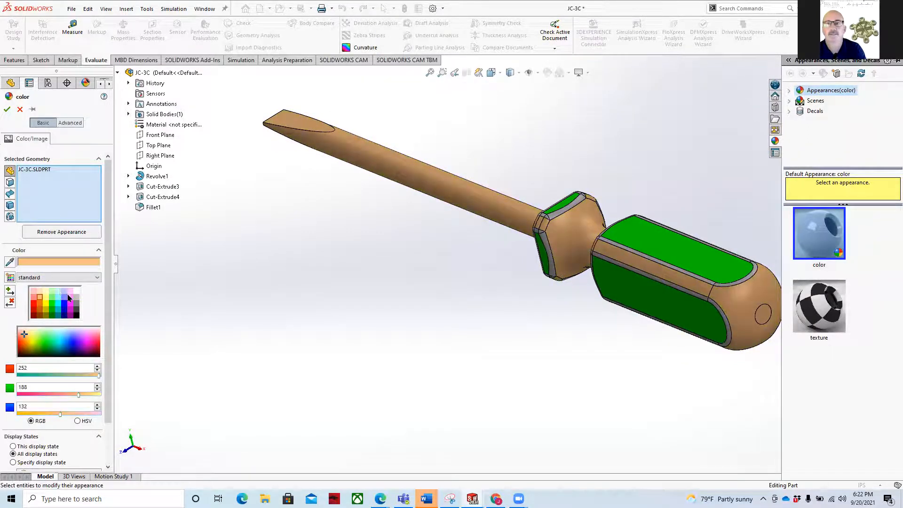
click(71, 293)
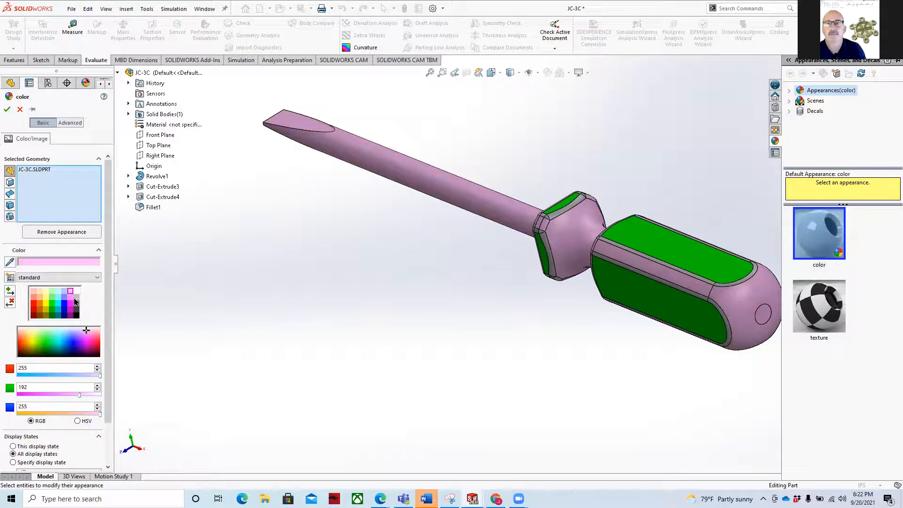
click(76, 299)
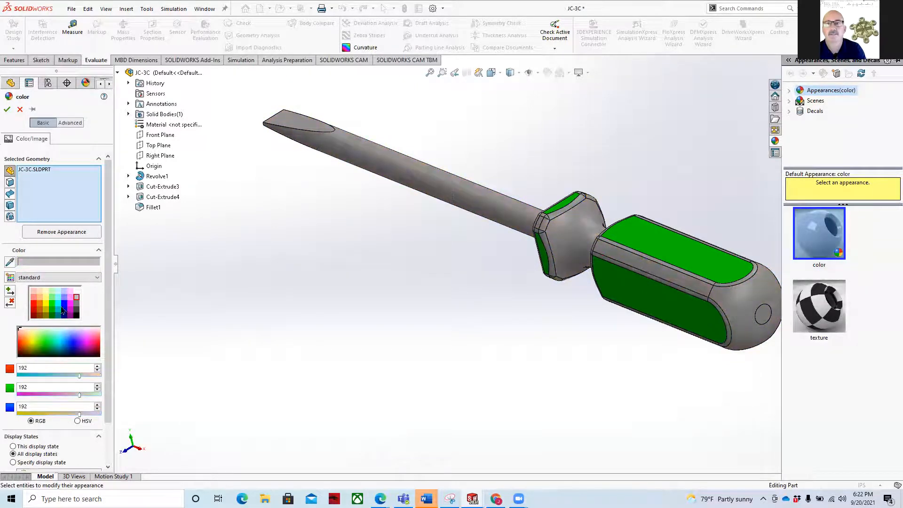
click(7, 109)
Recolor only the Fillet1 feature blue (RGB 0, 0, 255), clearing the whole-part selection first.
middle_drag(203, 226, 204, 264)
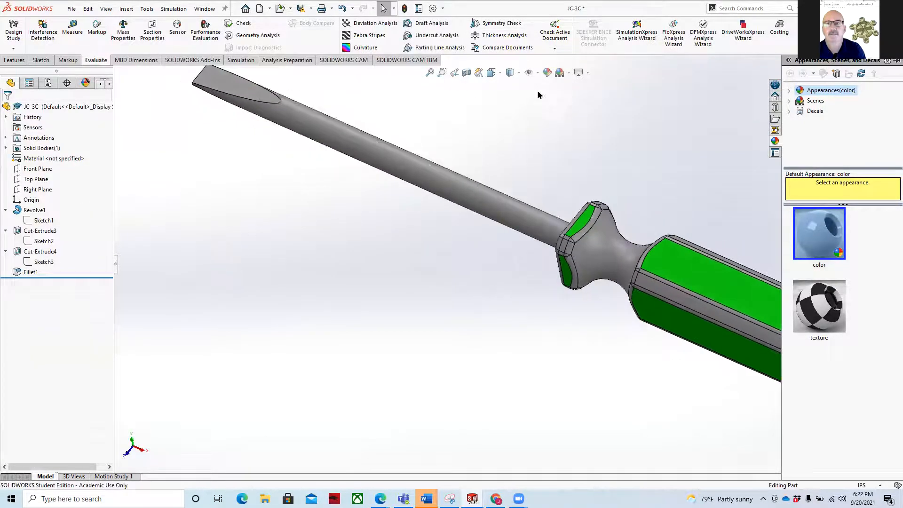
click(547, 72)
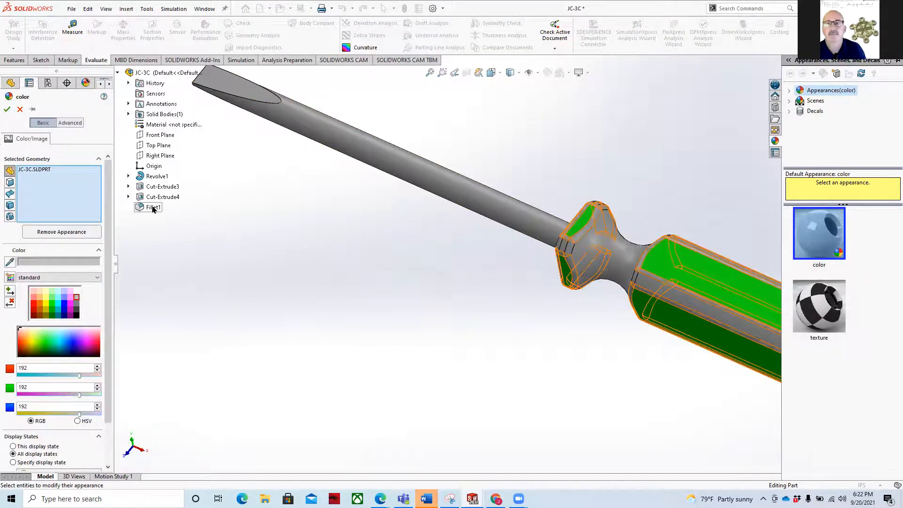
right_click(72, 205)
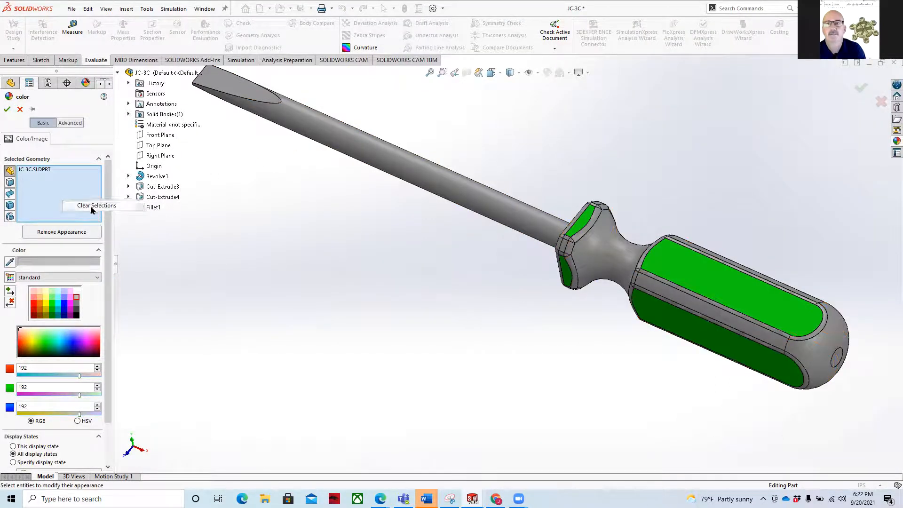
click(90, 205)
click(9, 261)
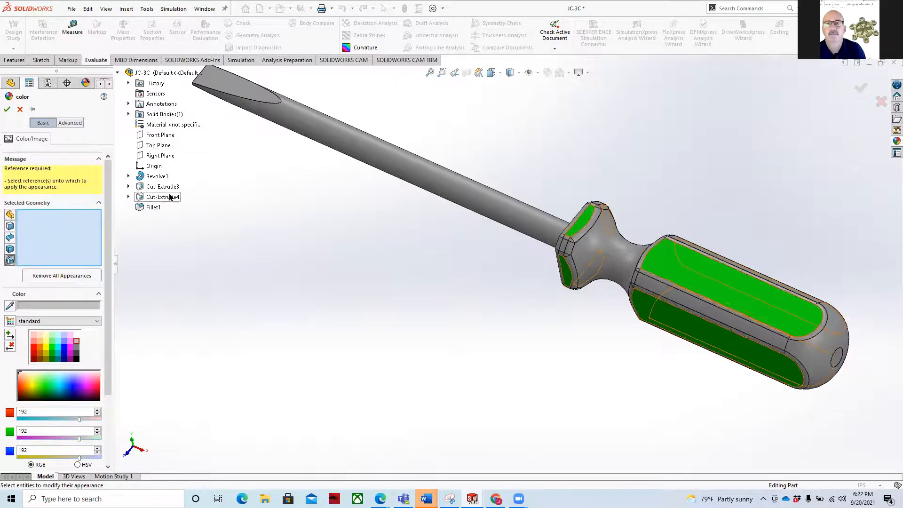
click(155, 208)
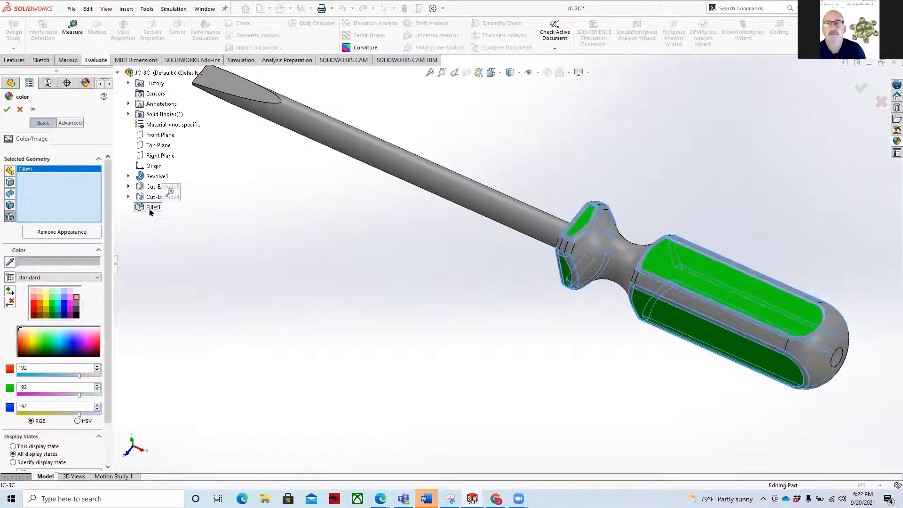
click(64, 303)
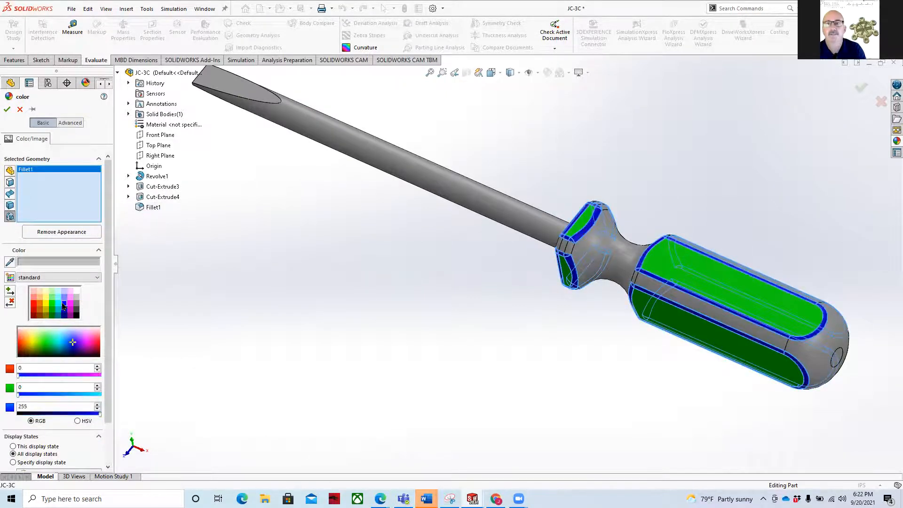
click(7, 109)
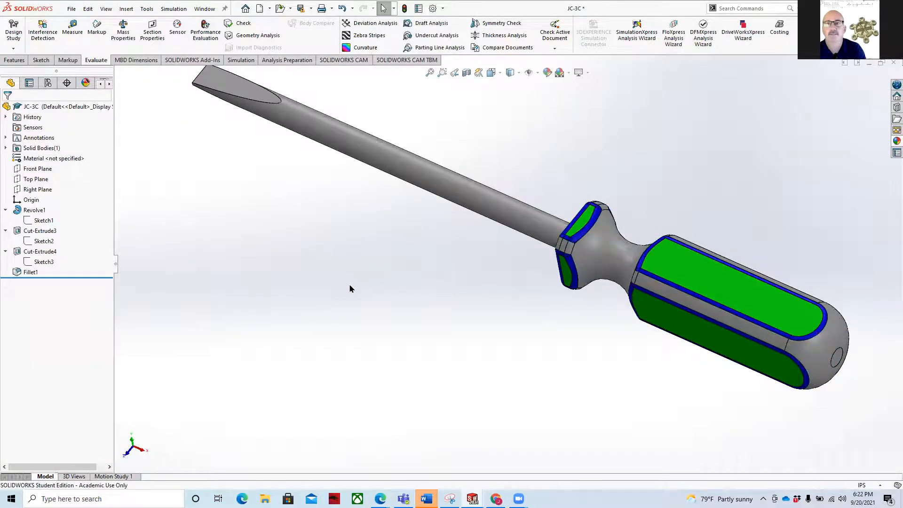
Start a new sketch on the upper green flat face of the handle, oriented normal to the sketch plane.
middle_drag(447, 316, 702, 331)
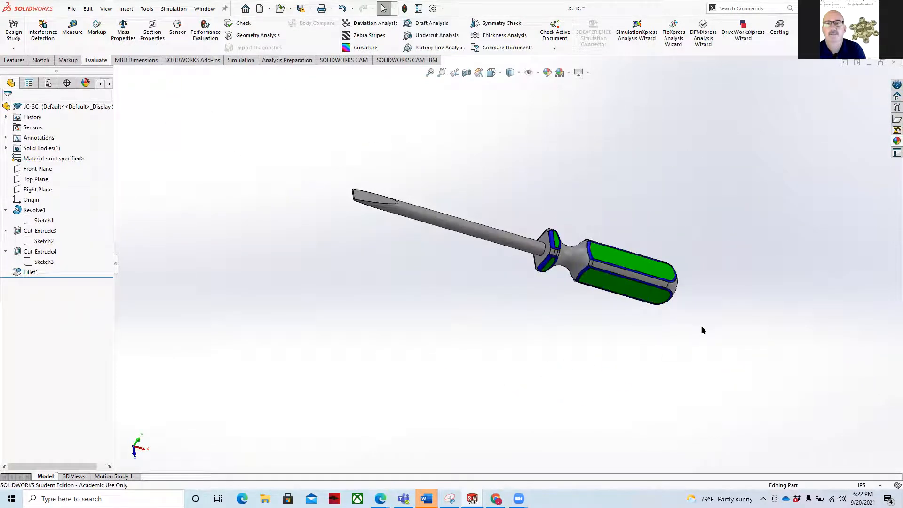
scroll(702, 330, down, 3)
middle_drag(534, 299, 452, 264)
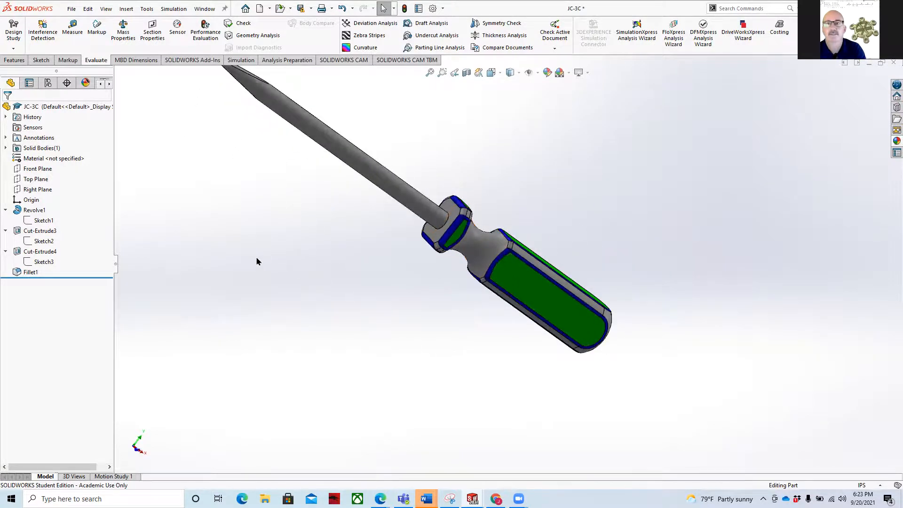
key(space)
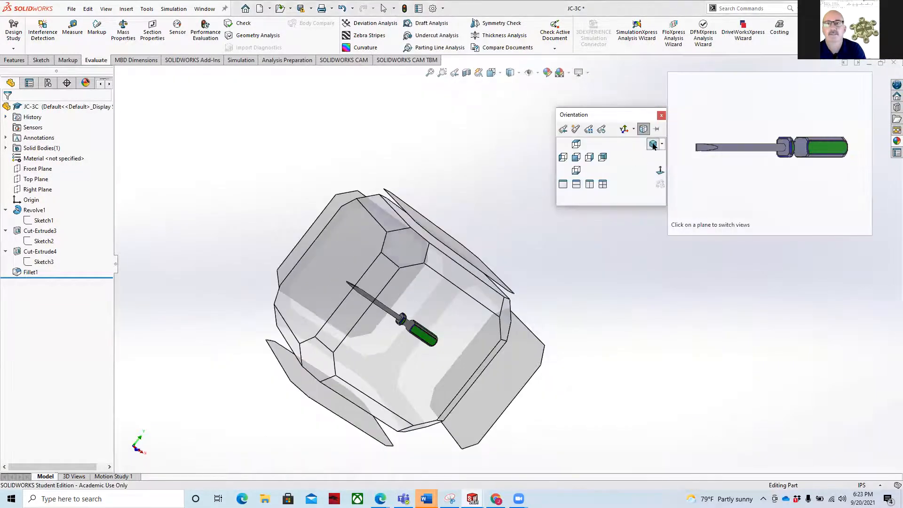
click(653, 145)
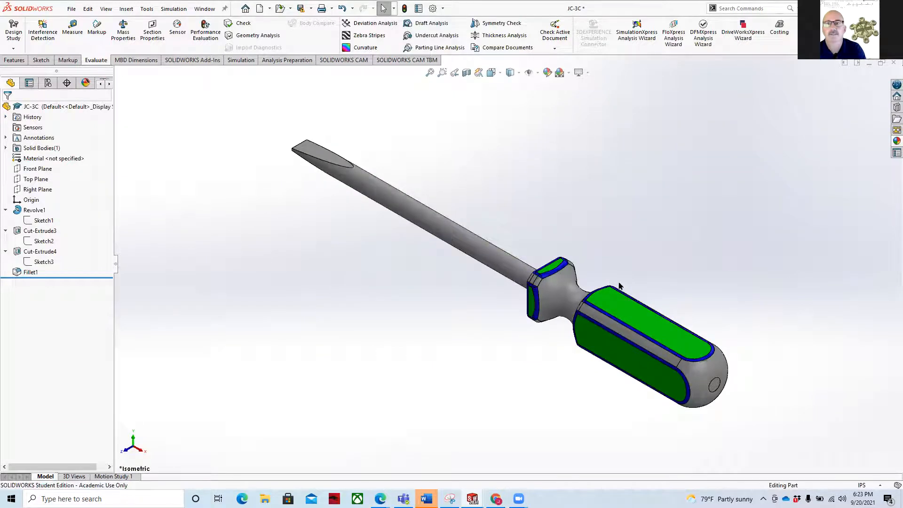
click(622, 314)
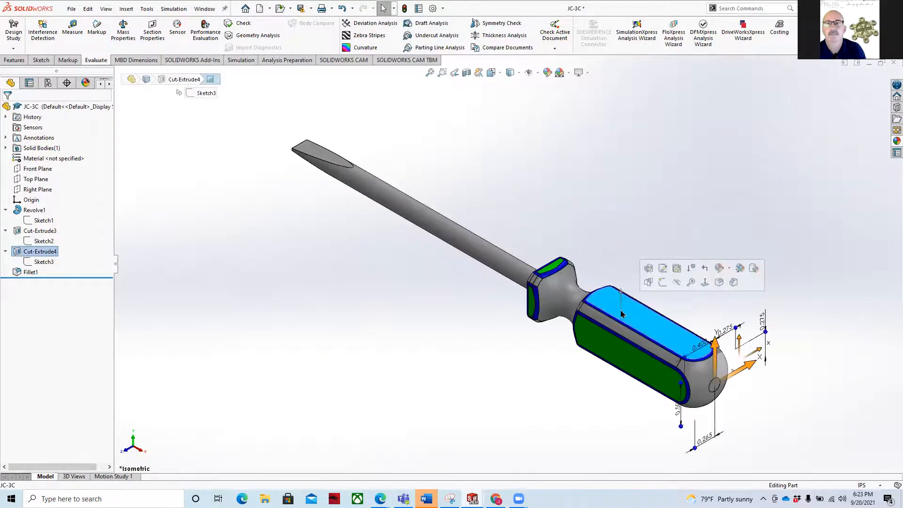
click(664, 284)
key(space)
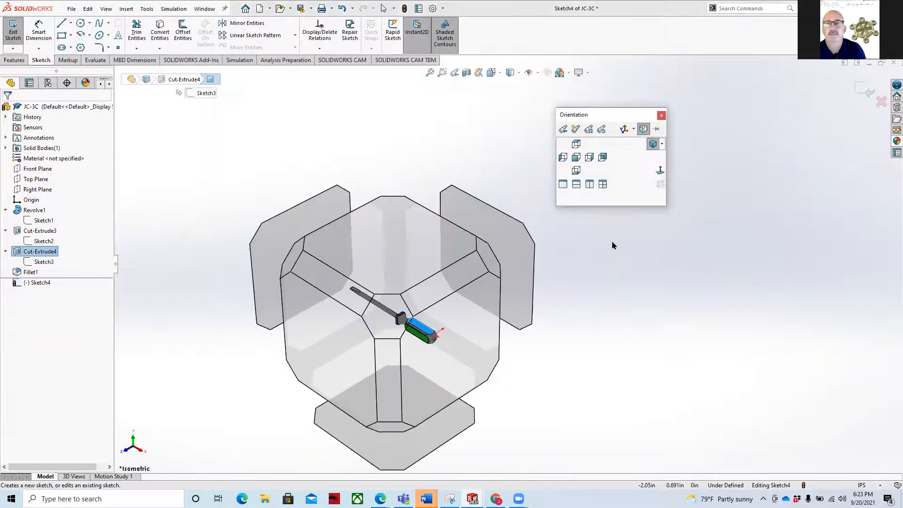
click(660, 172)
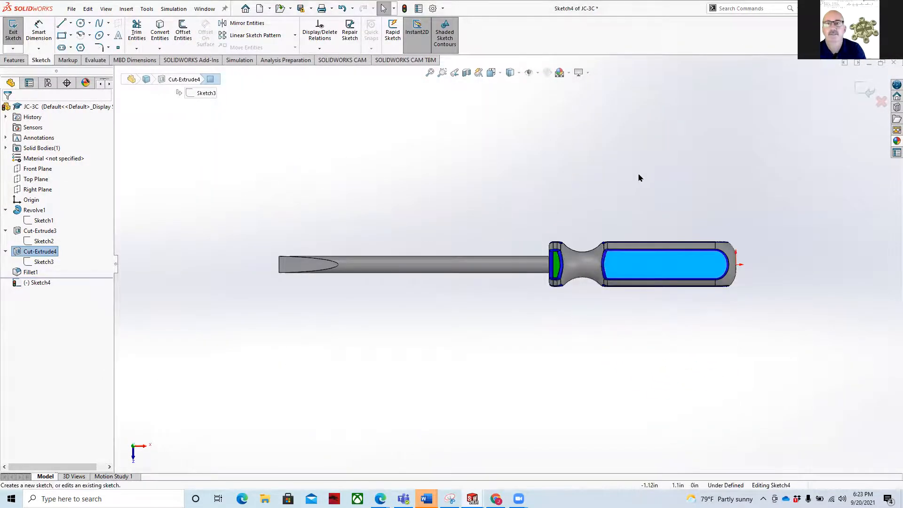
Draw a horizontal centerline about 1.30 in long across the lower part of the handle's green face.
scroll(701, 273, down, 3)
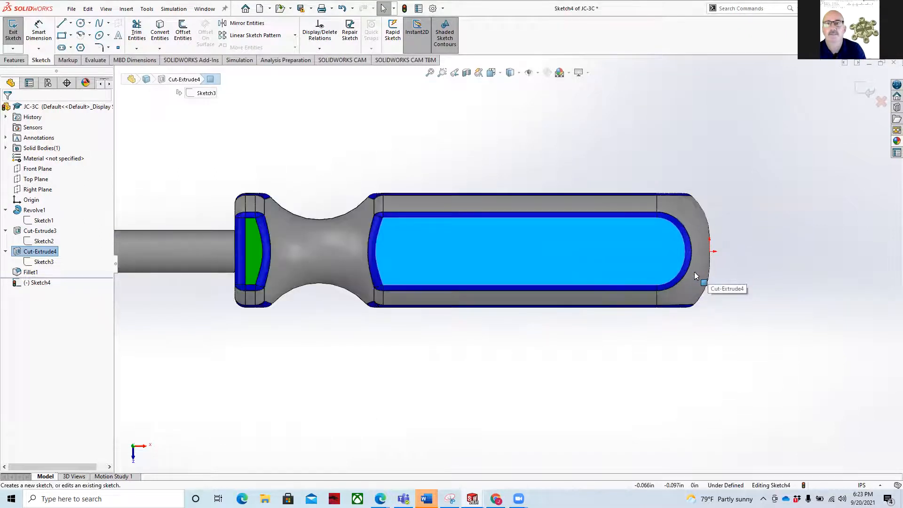
click(71, 23)
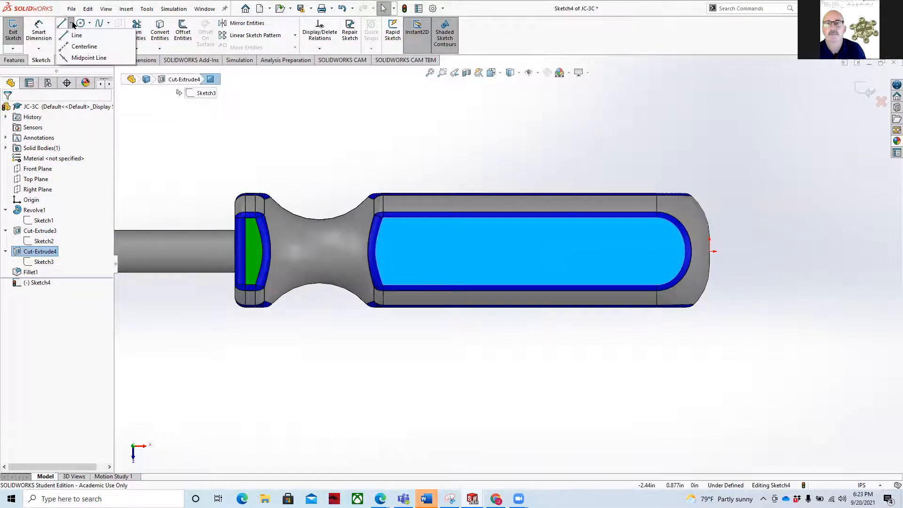
click(80, 44)
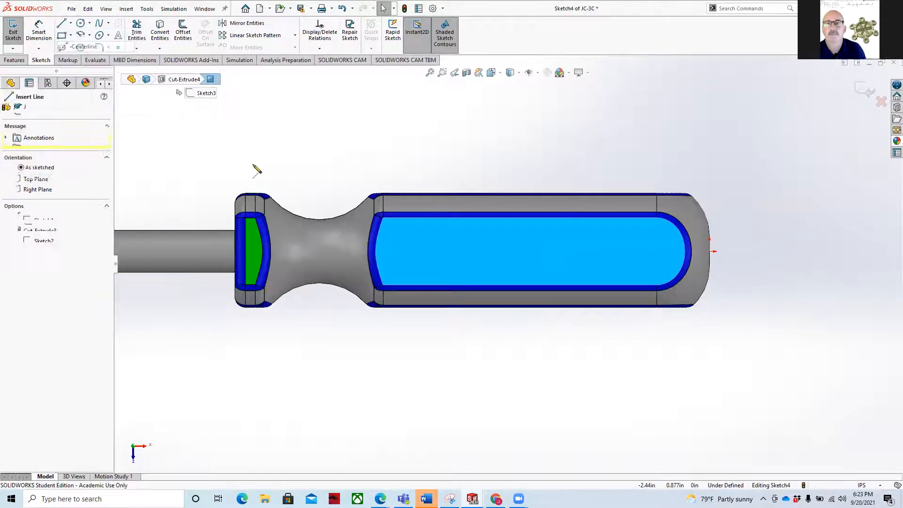
click(392, 269)
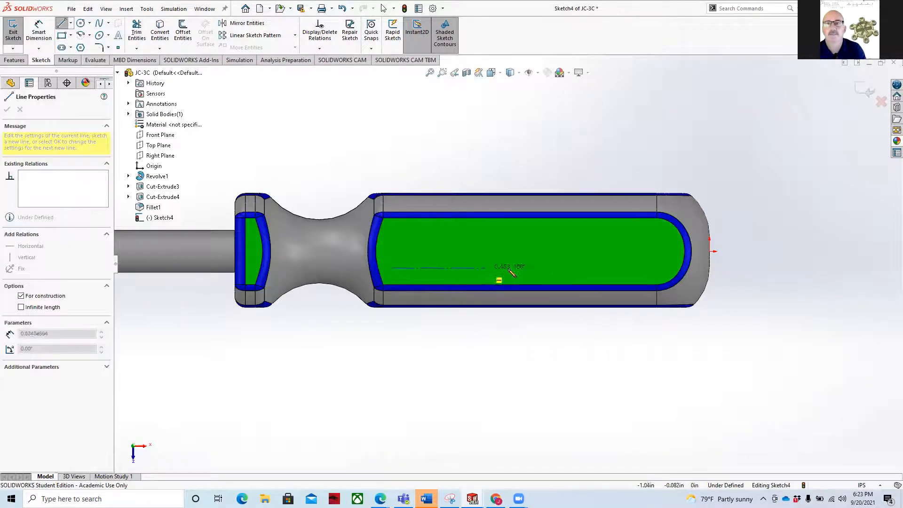
double_click(665, 267)
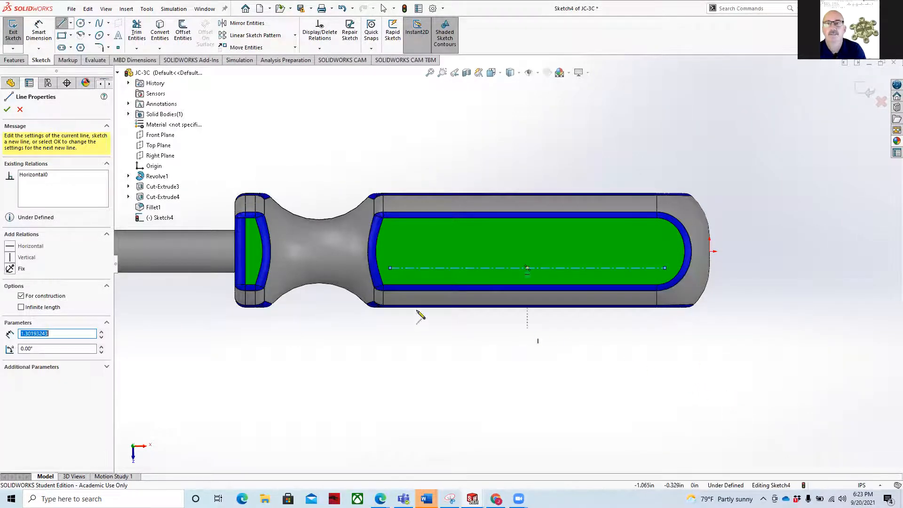
click(7, 109)
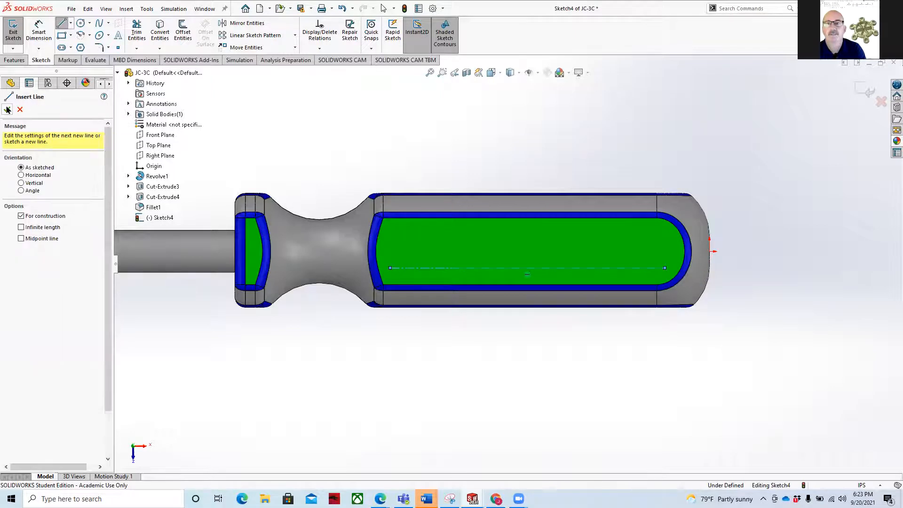
Add the sketch text "CAD-230 Solidworks" along the centerline on the handle.
click(117, 37)
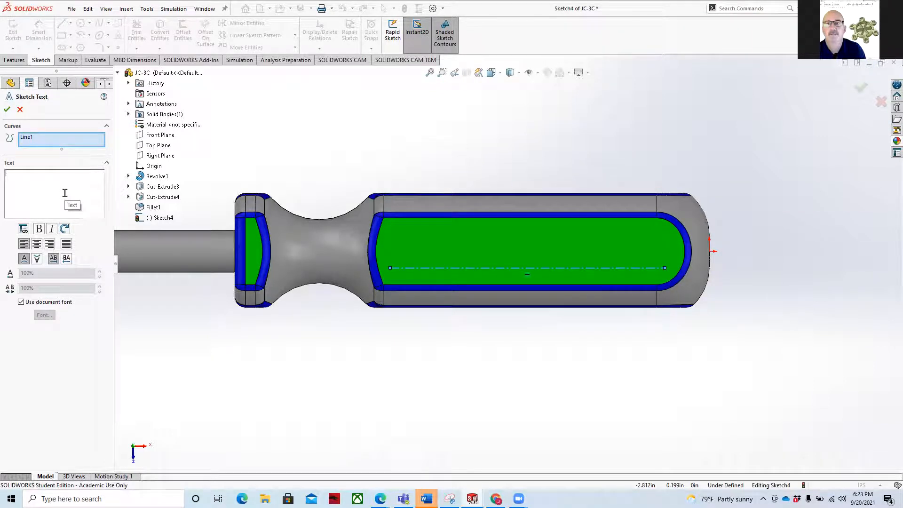
text(CAD)
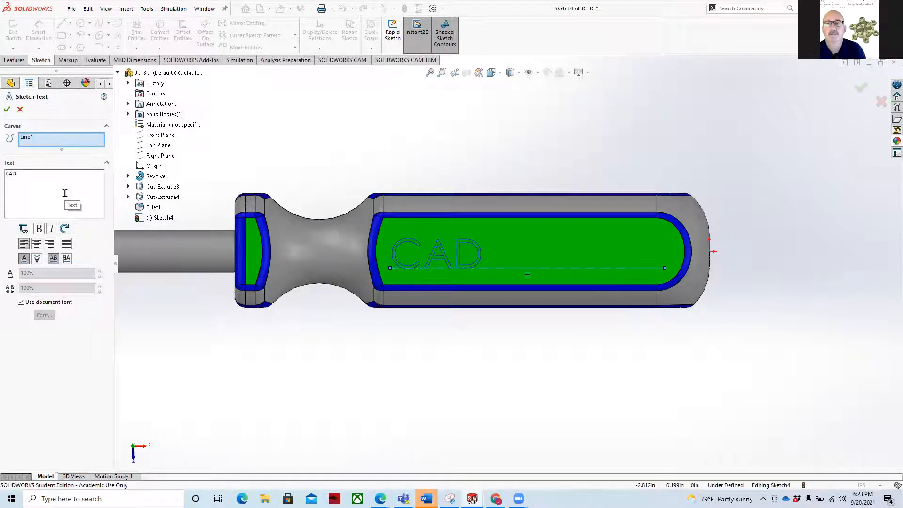
text(-230 Solidworks)
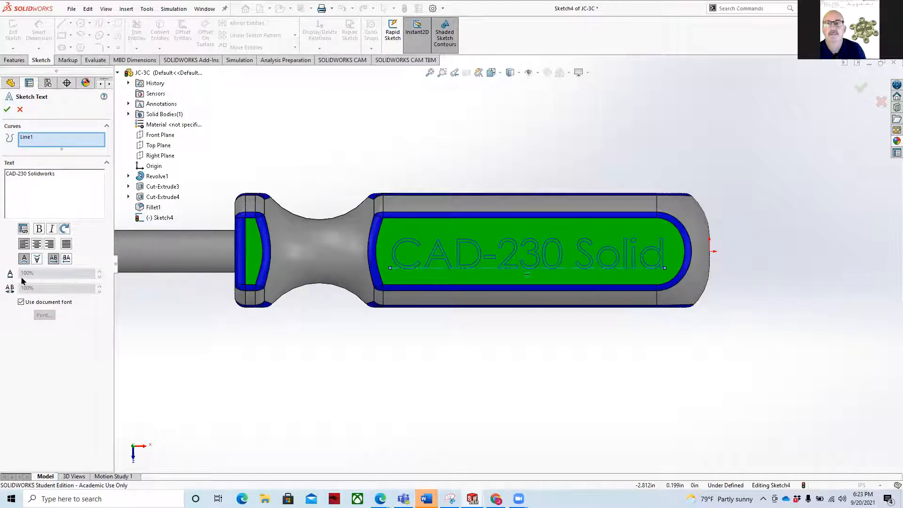
Turn off the document font for the sketch text and reduce its height in units so it fits the centerline.
click(21, 302)
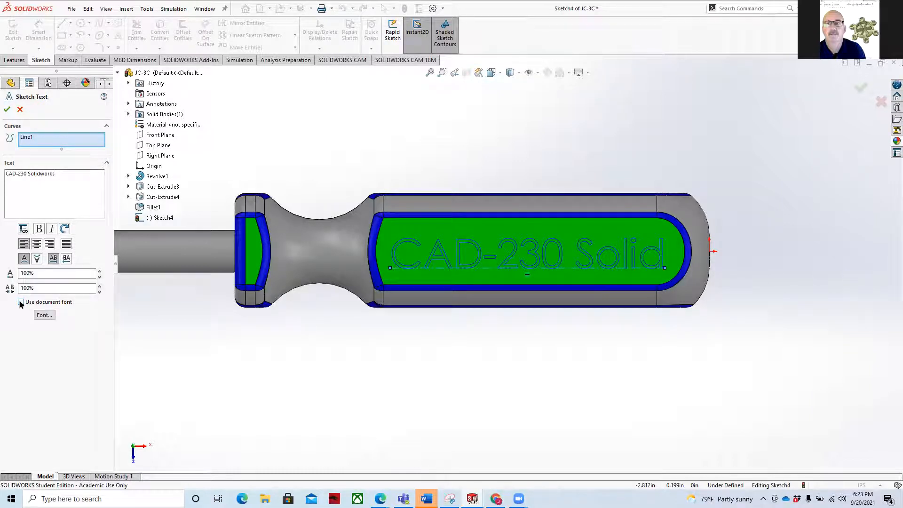
click(43, 315)
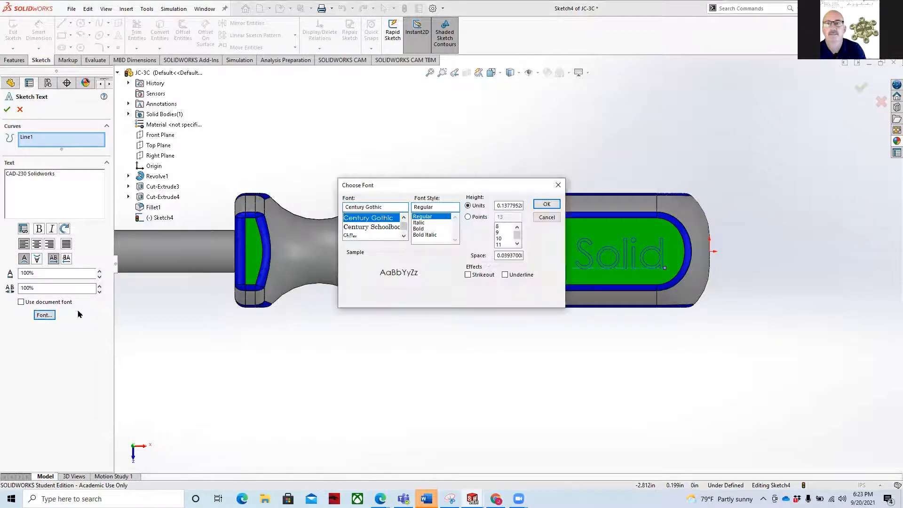
drag(497, 205, 552, 207)
key(BackSpace)
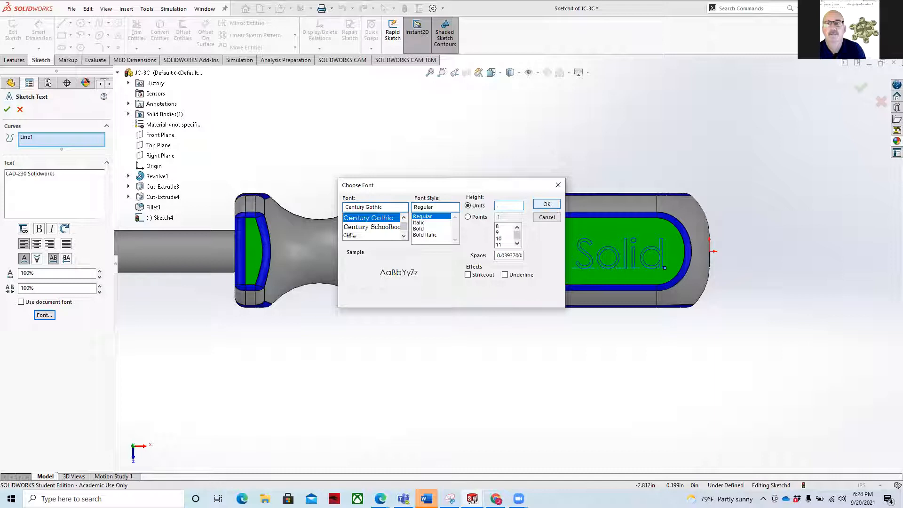
click(549, 205)
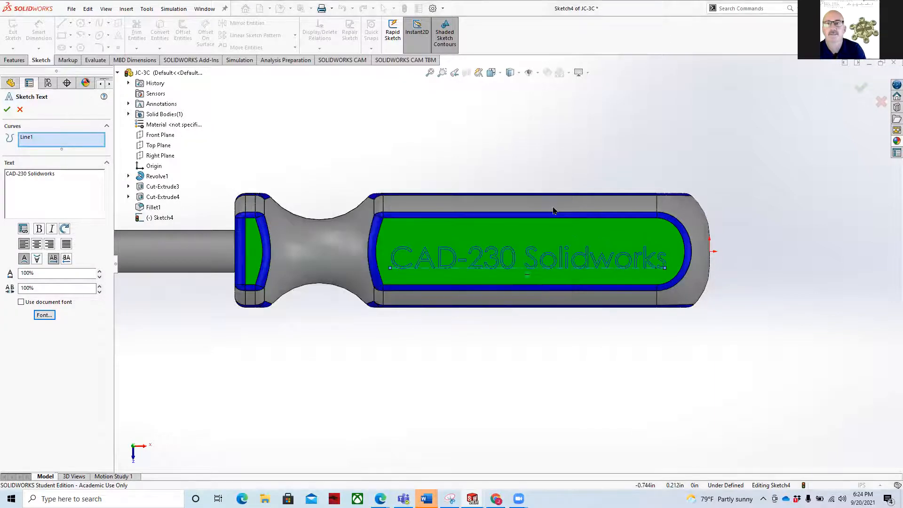
click(7, 110)
Cut the text into the handle's green face as a blind extruded cut 0.02 in deep, after first trying 0.05 in.
mouse_move(564, 338)
middle_down()
mouse_move(575, 345)
mouse_move(525, 367)
mouse_move(515, 360)
middle_up()
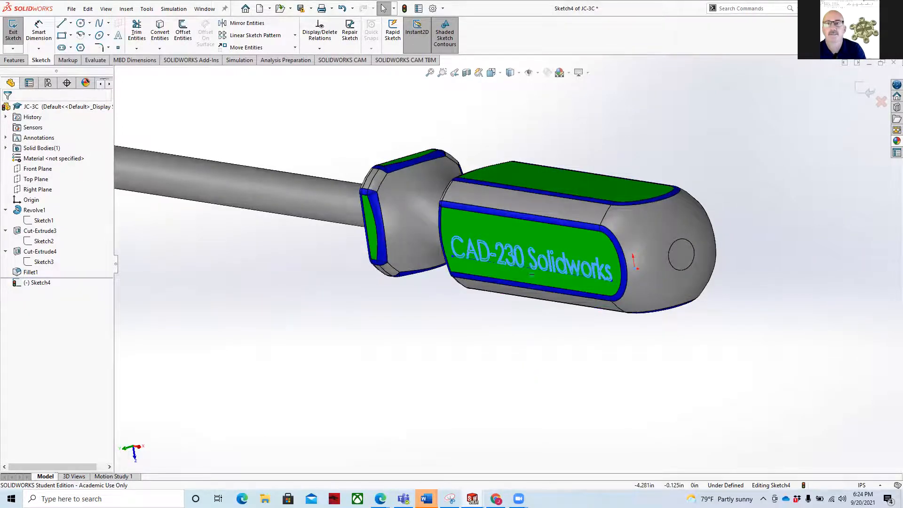
click(14, 61)
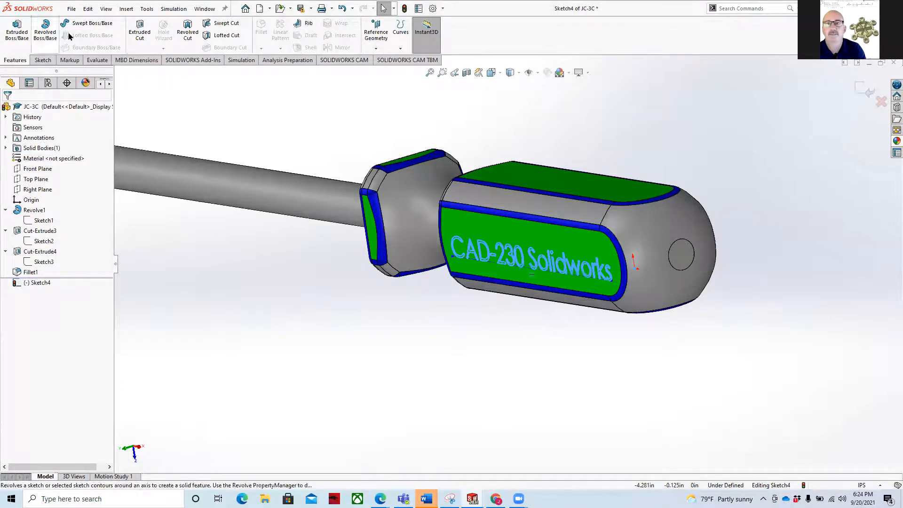
click(147, 34)
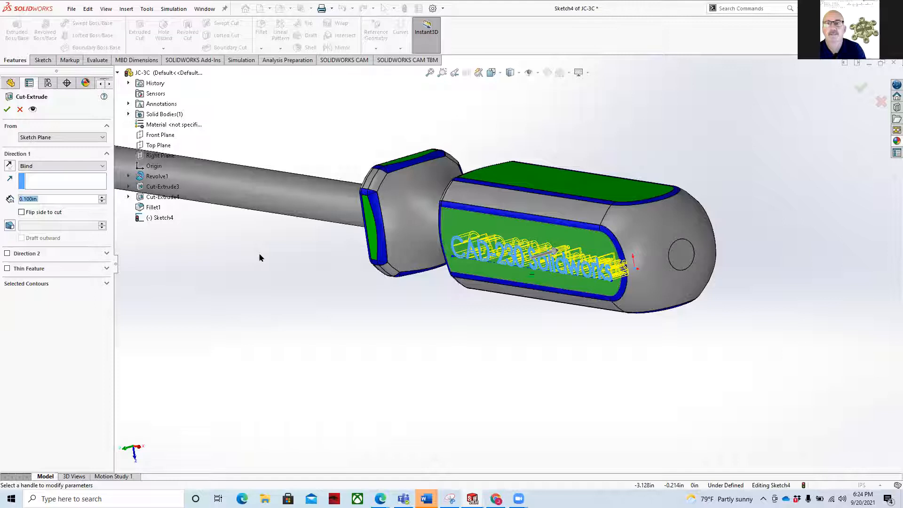
text(.05)
key(Return)
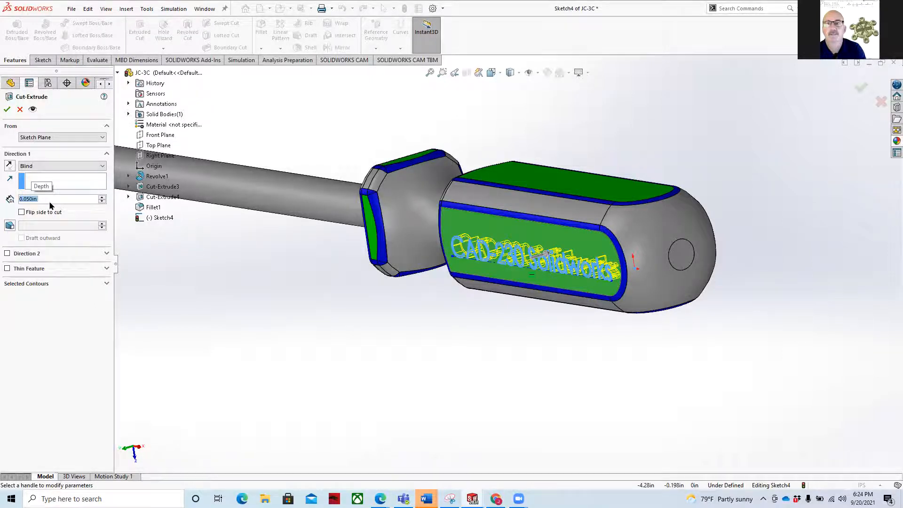
text(.02)
key(Return)
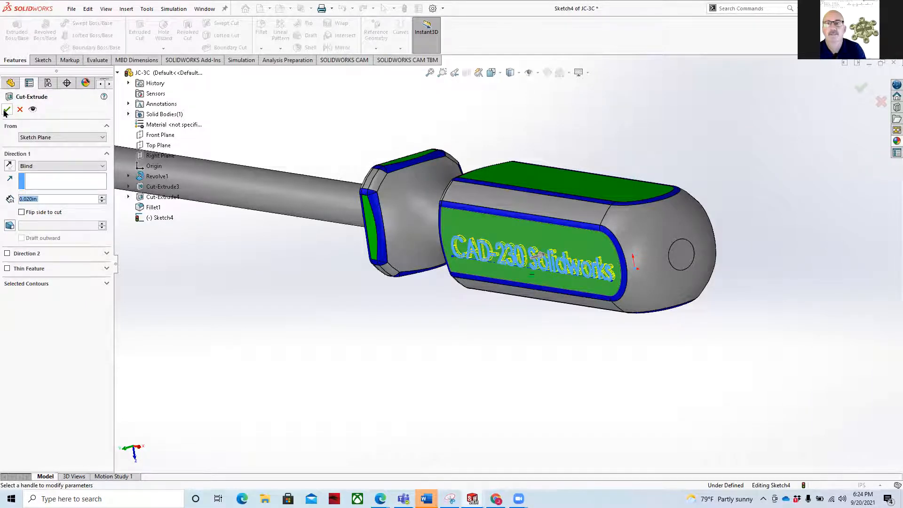
click(7, 109)
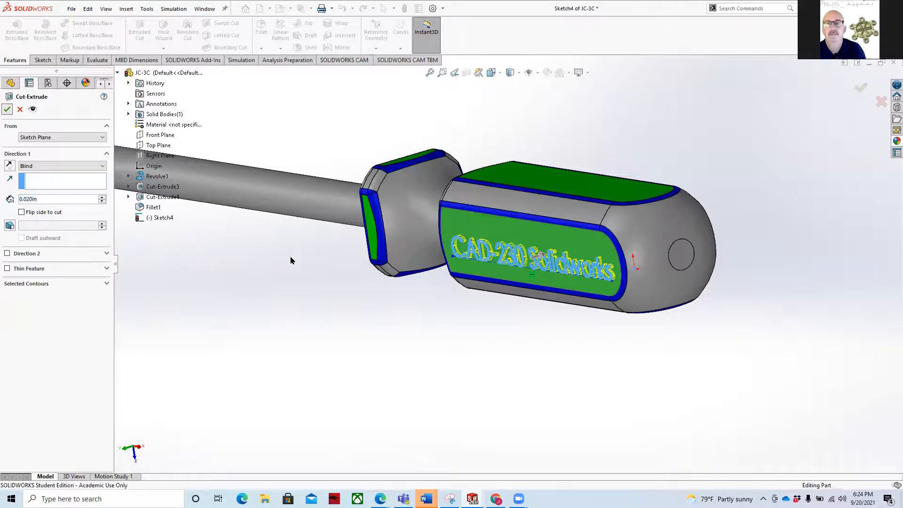
Begin a symmetric fillet with a 0.010 in radius on an outer edge of the engraved letter C.
middle_drag(357, 276, 350, 292)
scroll(447, 306, down, 4)
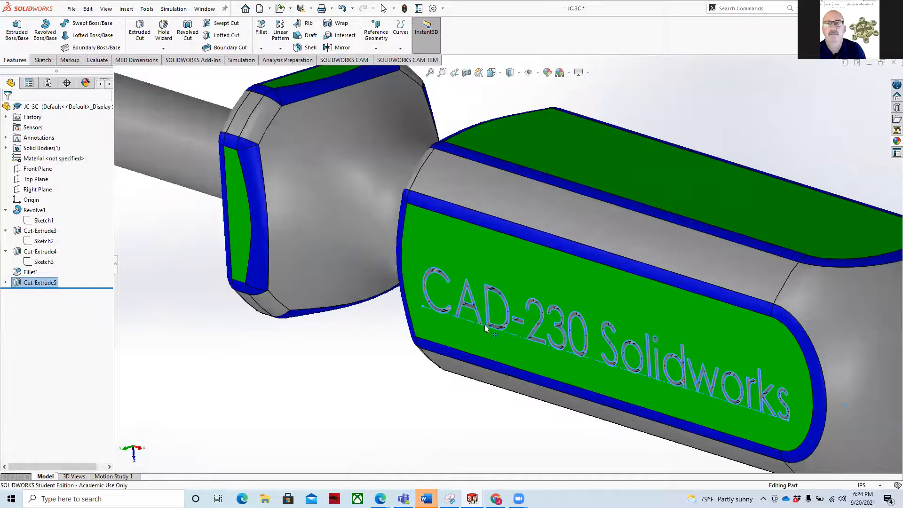
scroll(518, 316, up, 3)
scroll(516, 315, down, 6)
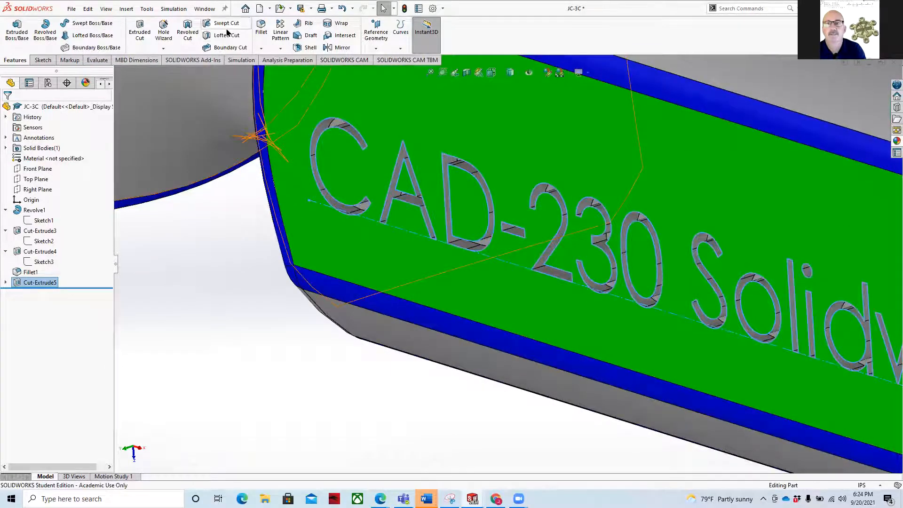
click(261, 28)
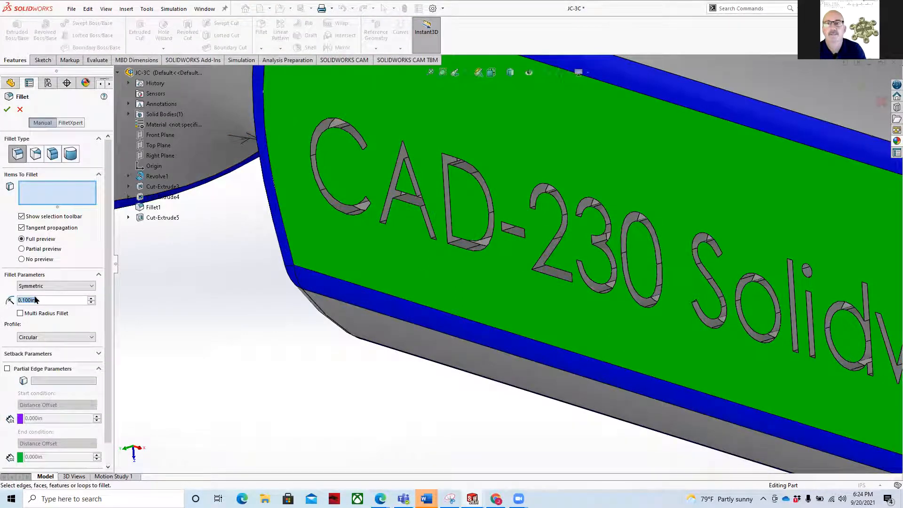
text(.0)
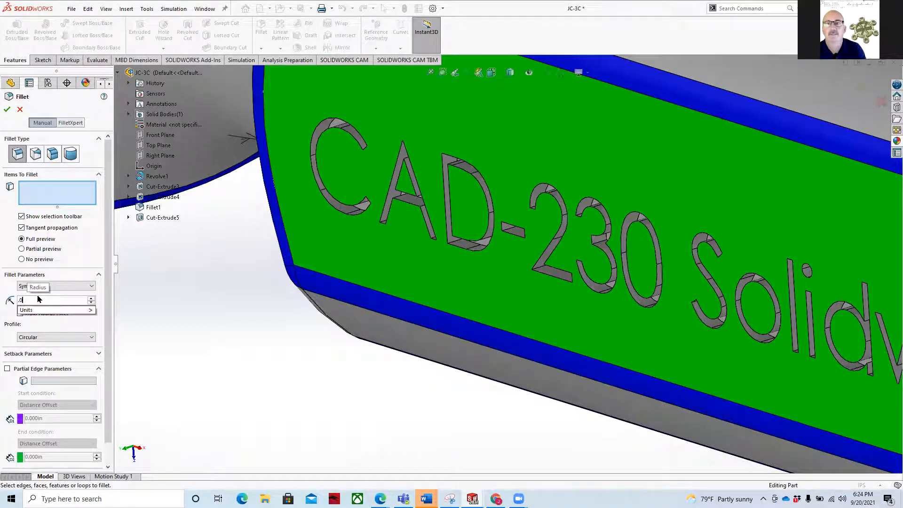
text(010)
key(Return)
click(318, 190)
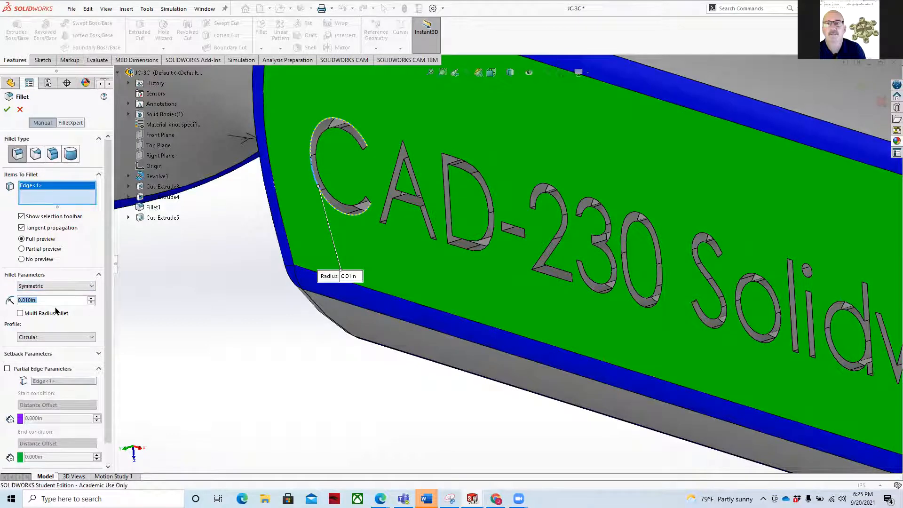
Try a 0.005 in fillet on the outer edges of the engraved letter C, and cancel the fillet.
text(.005)
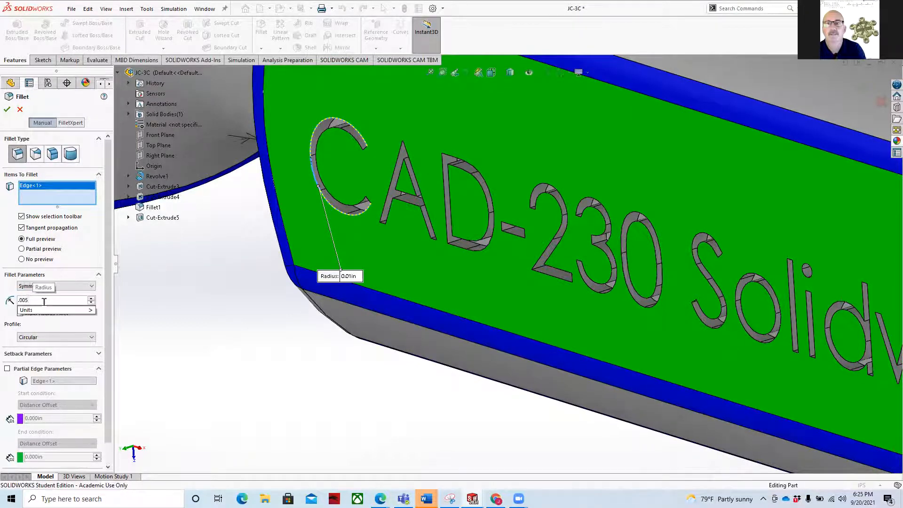
key(Return)
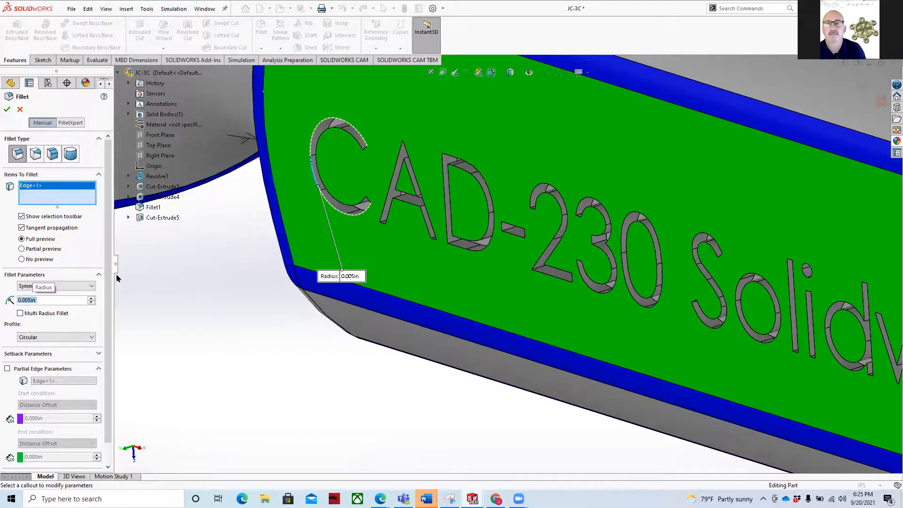
scroll(325, 165, down, 6)
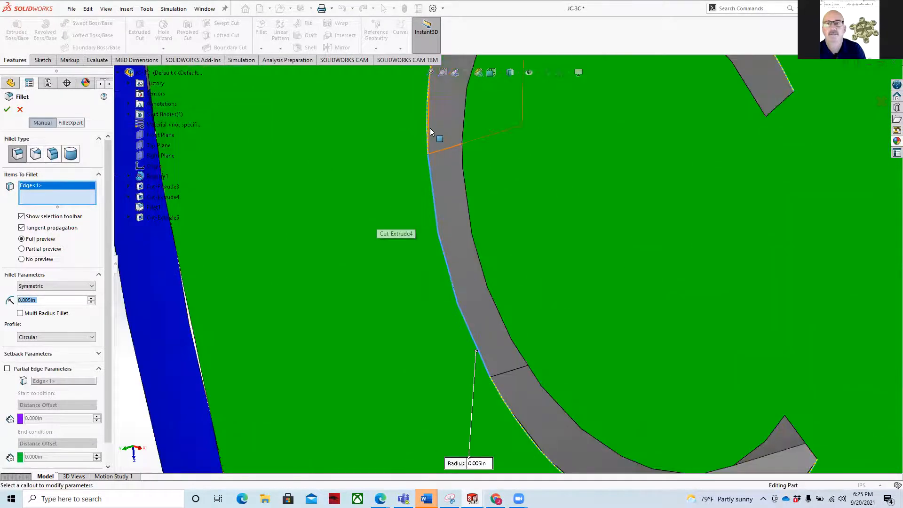
click(428, 138)
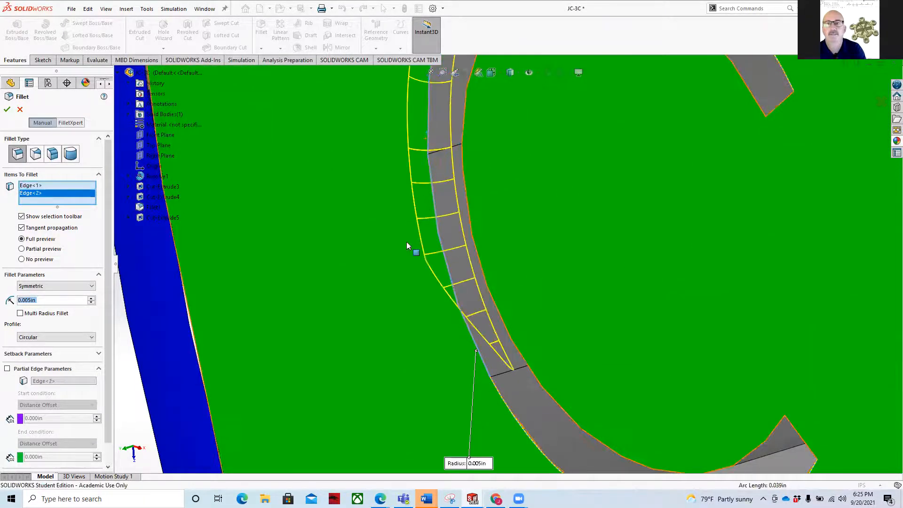
scroll(407, 246, up, 5)
click(552, 153)
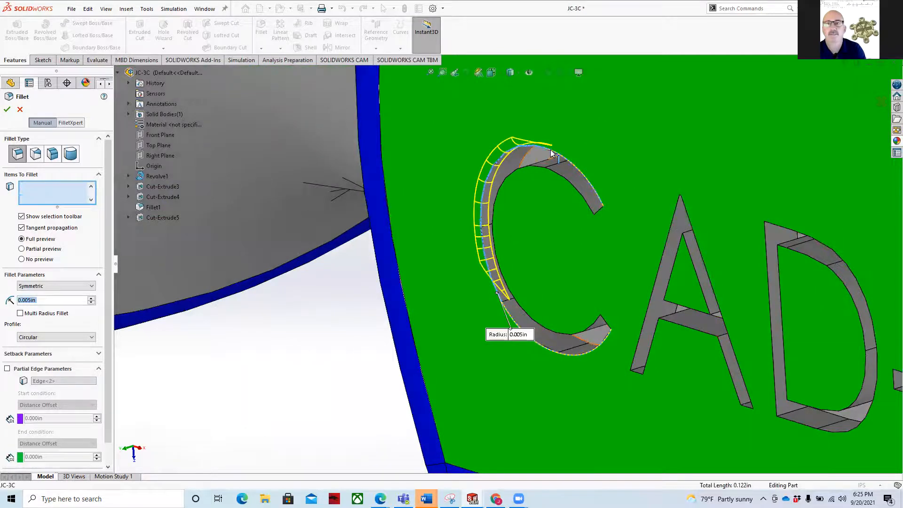
click(551, 152)
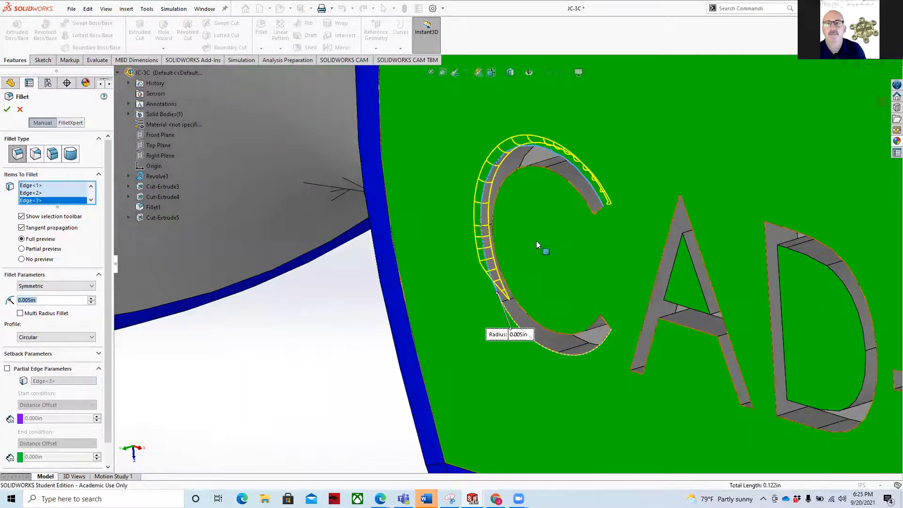
click(508, 315)
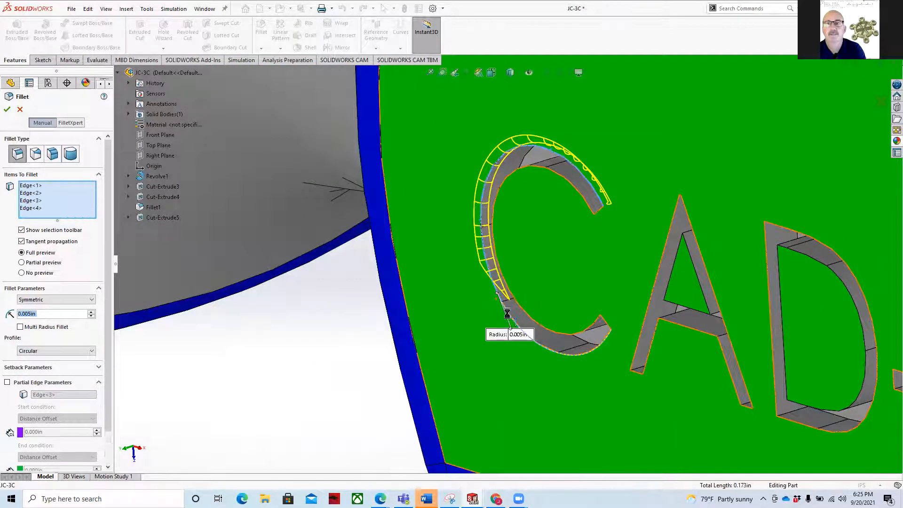
click(563, 353)
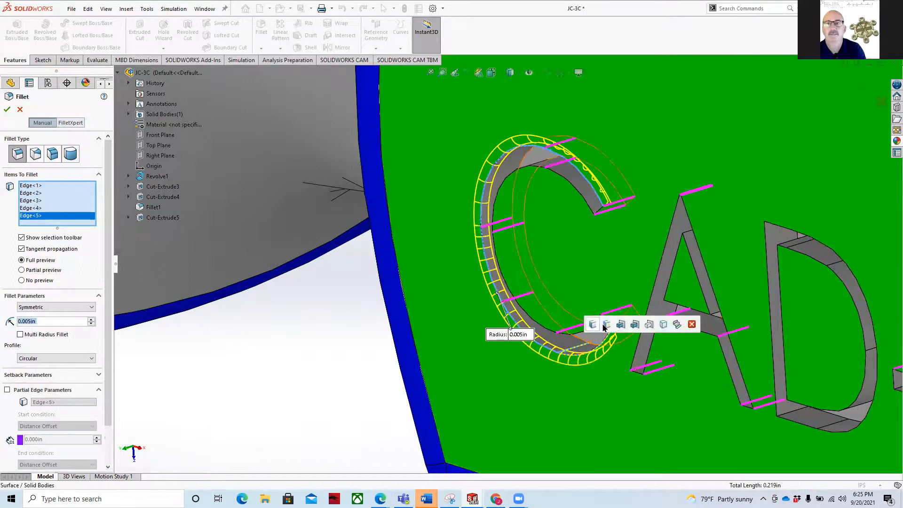
scroll(511, 322, down, 2)
scroll(514, 336, up, 4)
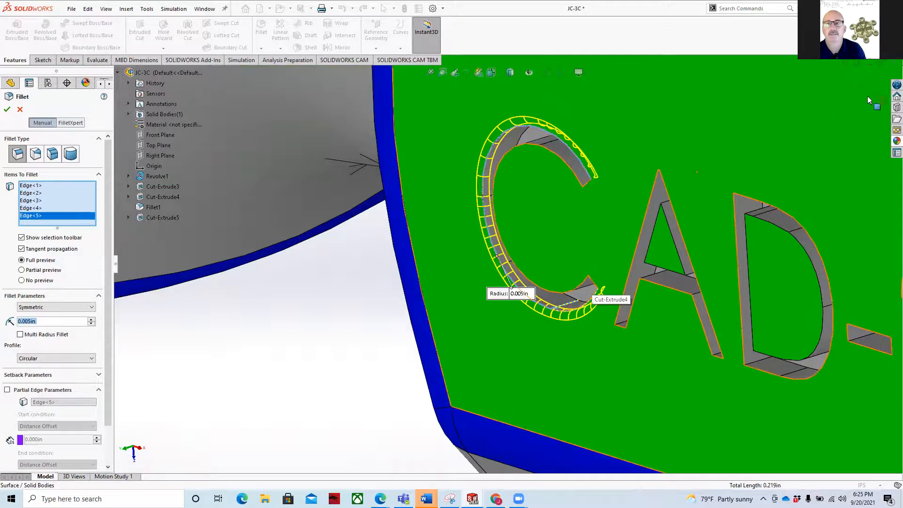
click(20, 110)
Show the whole screwdriver and save the part as JC-3C in folder 3, accepting the conversion to the current version.
scroll(423, 270, up, 6)
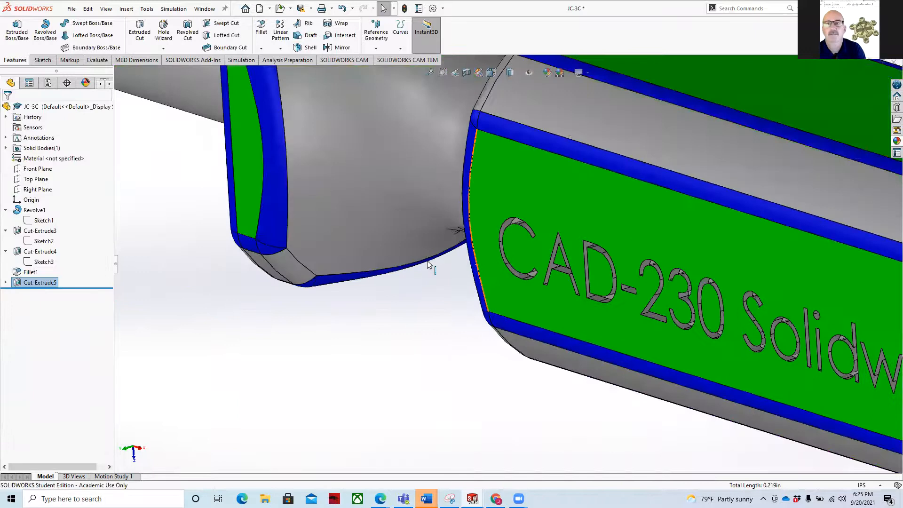
middle_drag(452, 281, 564, 283)
scroll(564, 281, up, 5)
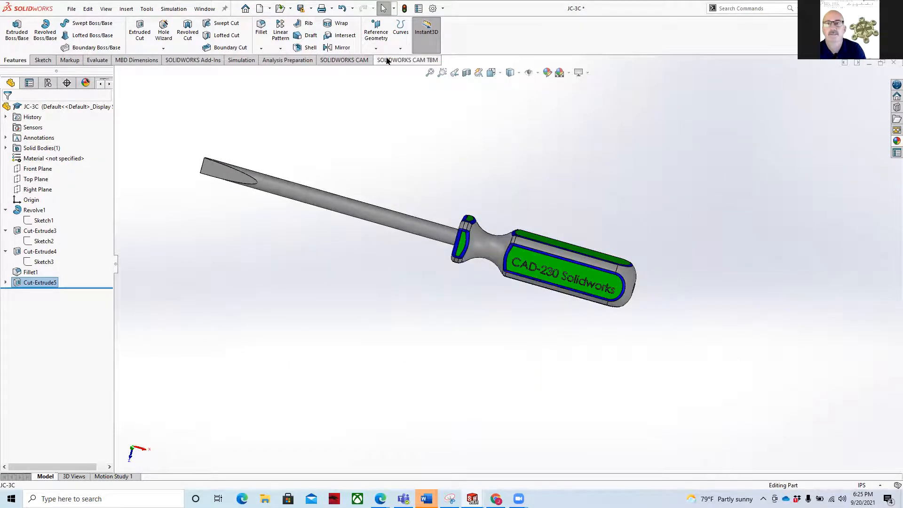
click(310, 9)
click(318, 32)
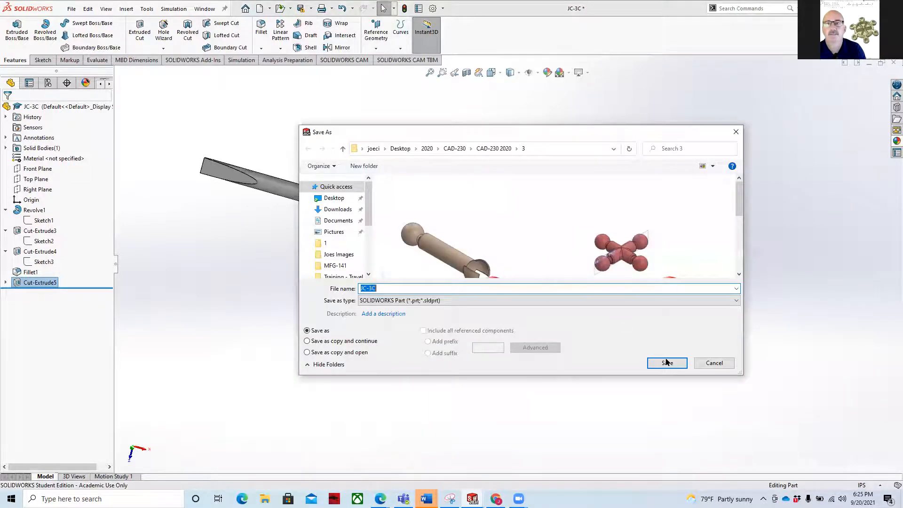
click(666, 363)
click(473, 250)
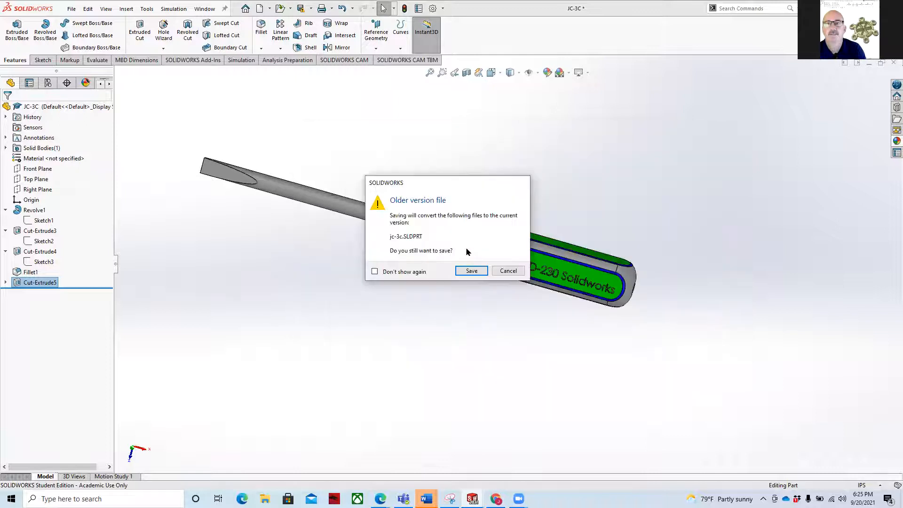
click(456, 271)
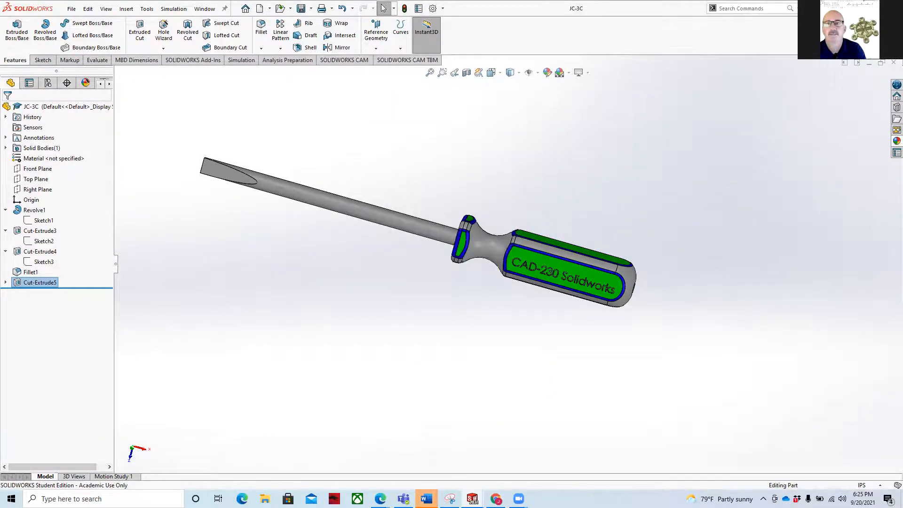
Switch to the tutorial PDF in Edge and review the screwdriver instructions from revolving the base through the flat handle, .050" fillets and saving.
key(alt+Tab)
scroll(479, 241, down, 14)
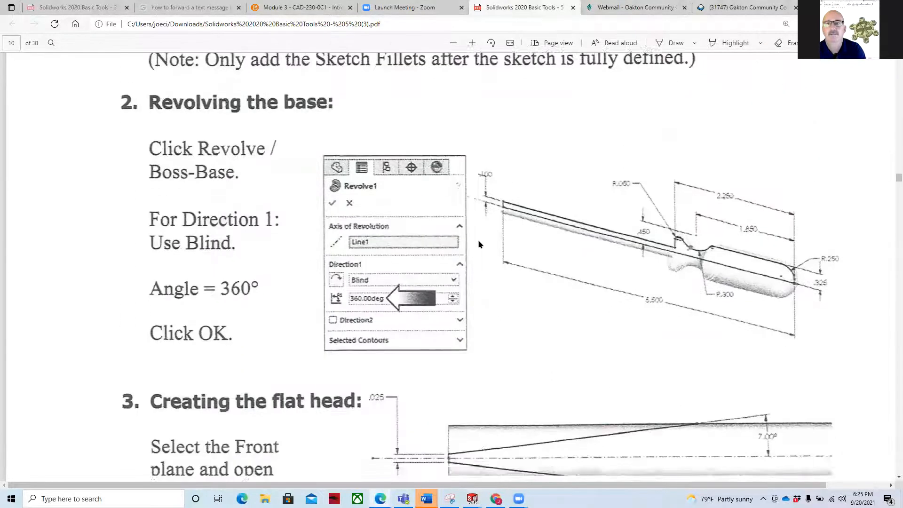
scroll(479, 248, down, 15)
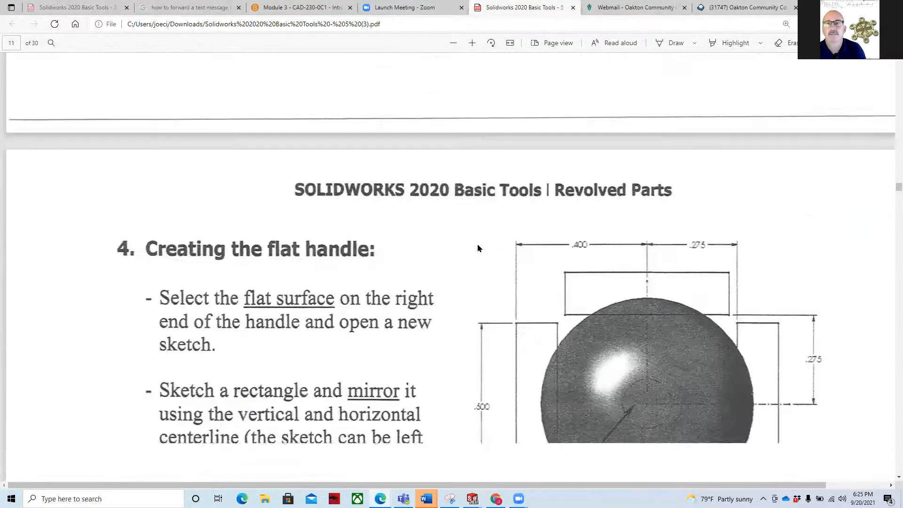
scroll(478, 248, down, 3)
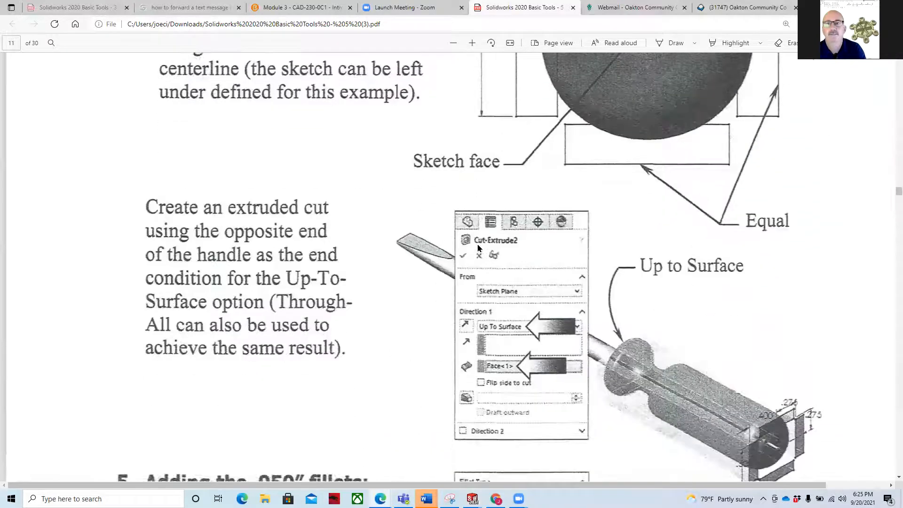
scroll(478, 248, up, 4)
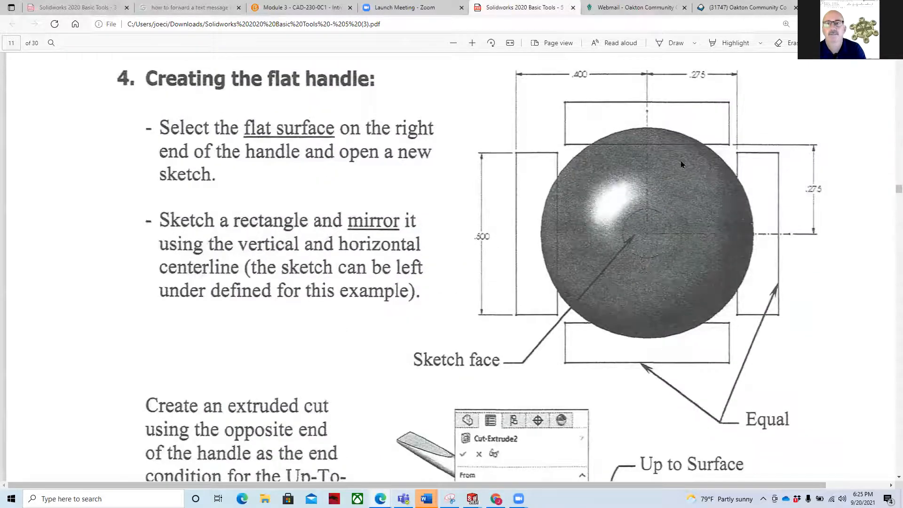
scroll(530, 280, down, 12)
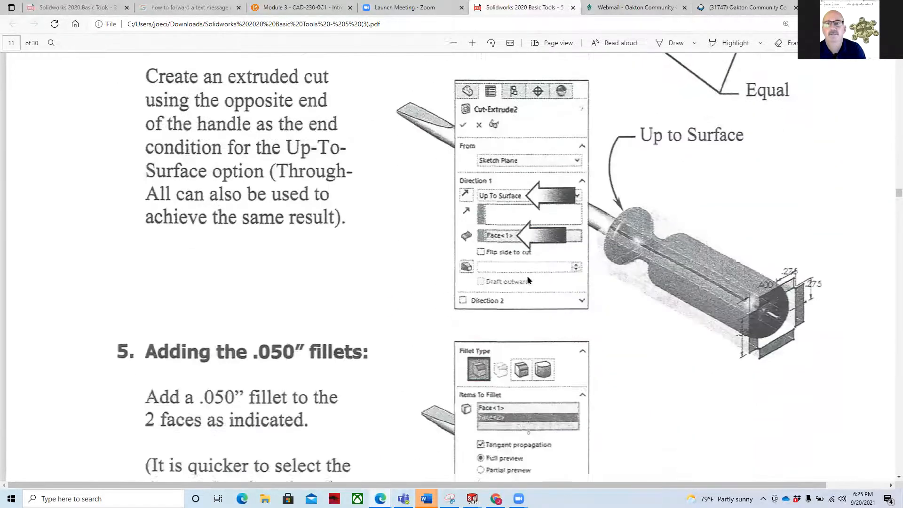
scroll(528, 280, down, 10)
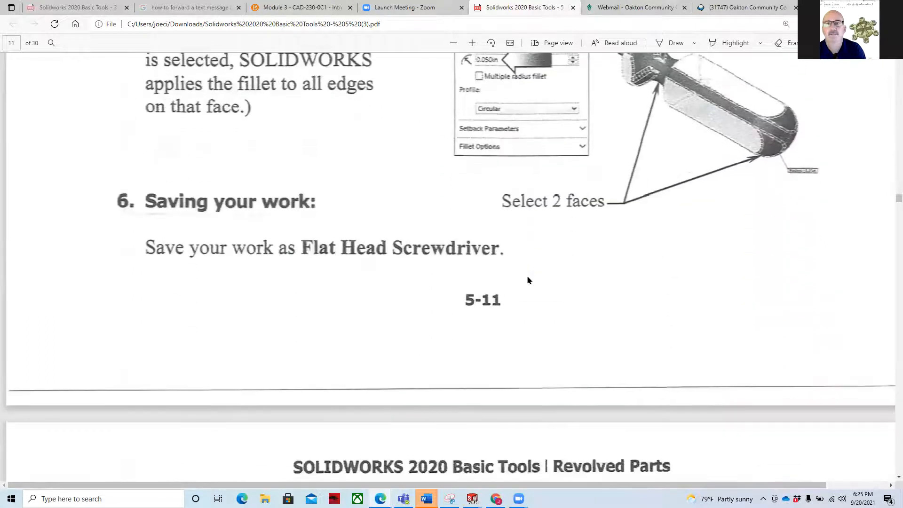
Read the Derived Sketches Center Ball Joint section, from its introduction through revolving the base feature to creating the new work plane.
scroll(527, 280, down, 10)
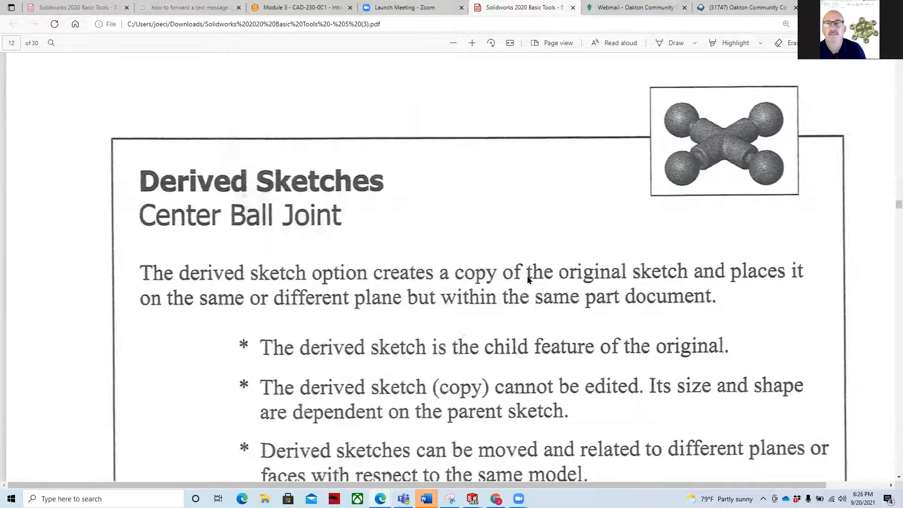
scroll(527, 280, down, 10)
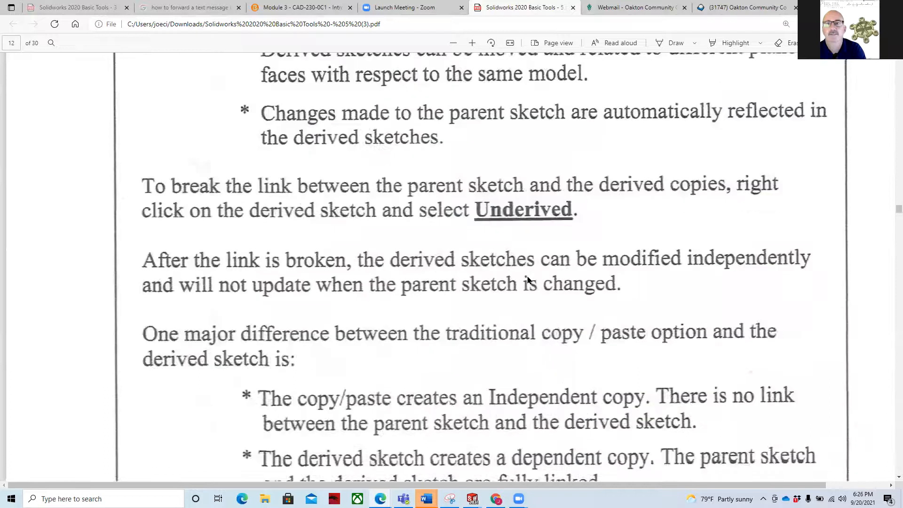
scroll(528, 281, down, 10)
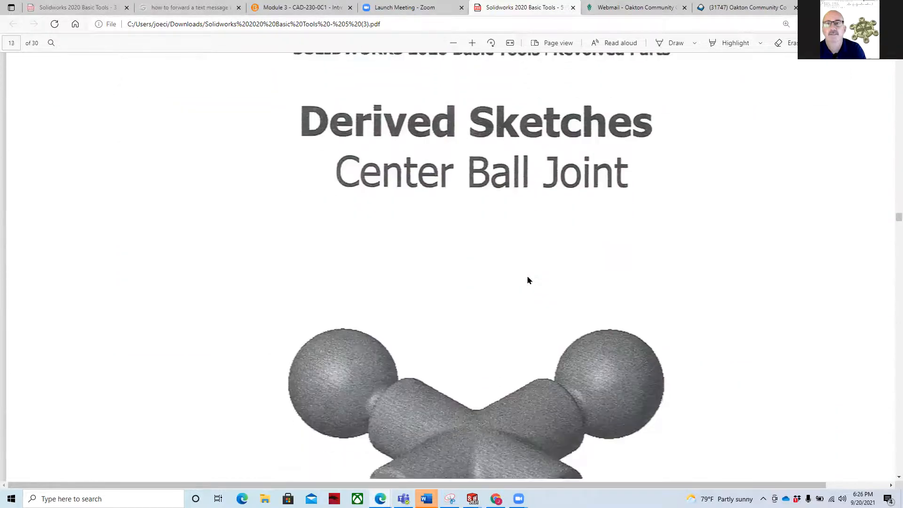
scroll(527, 281, down, 10)
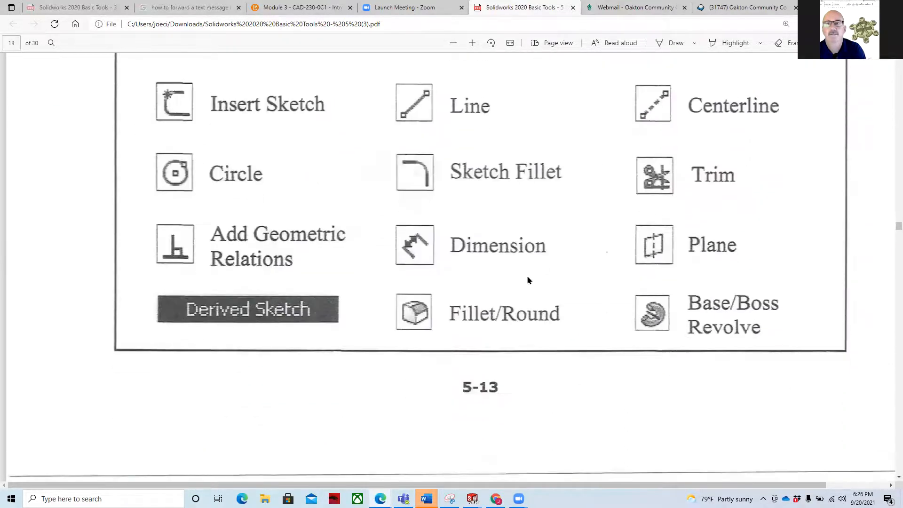
scroll(528, 281, down, 8)
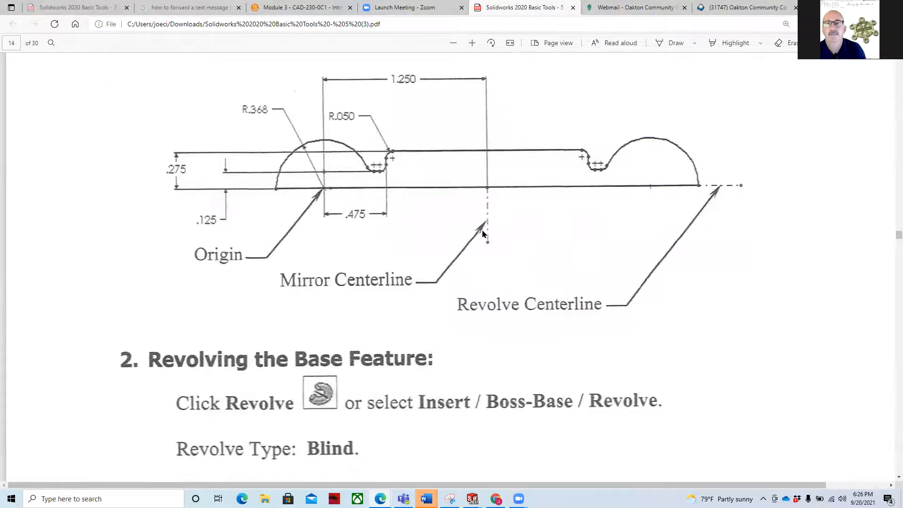
scroll(483, 234, down, 9)
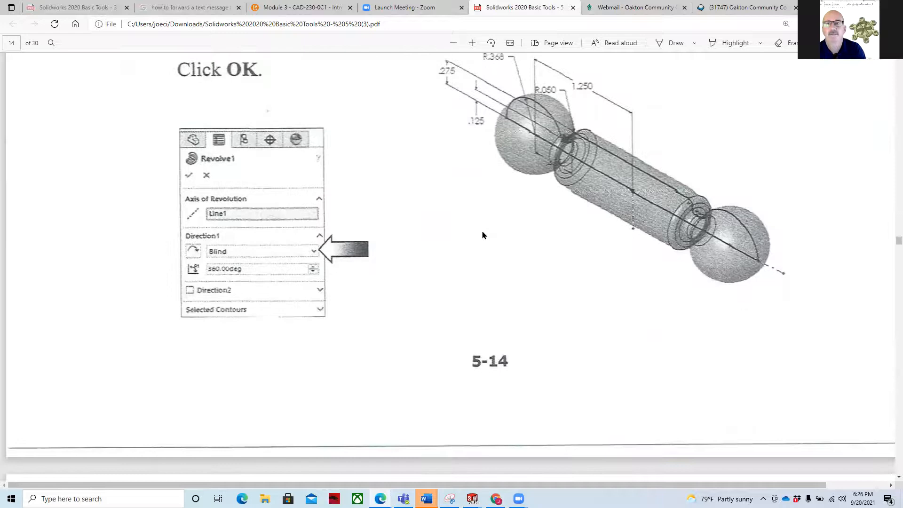
scroll(484, 230, down, 10)
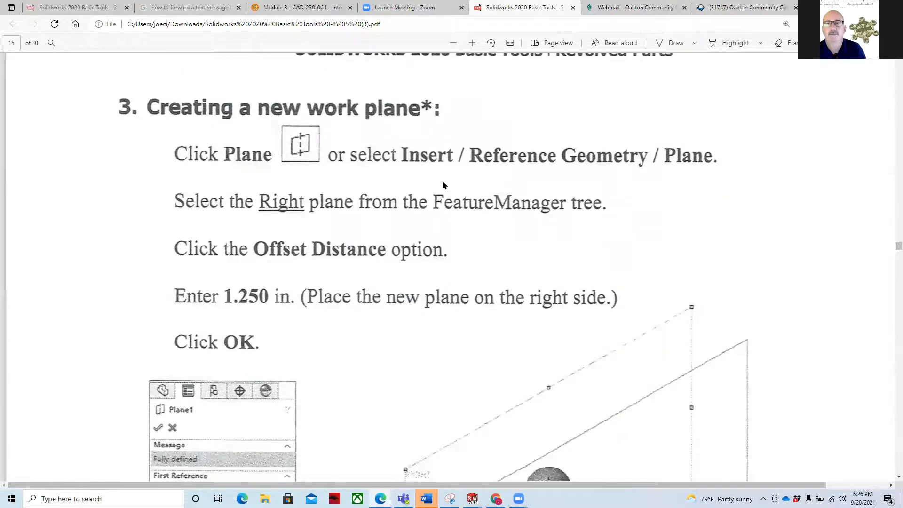
scroll(443, 185, down, 4)
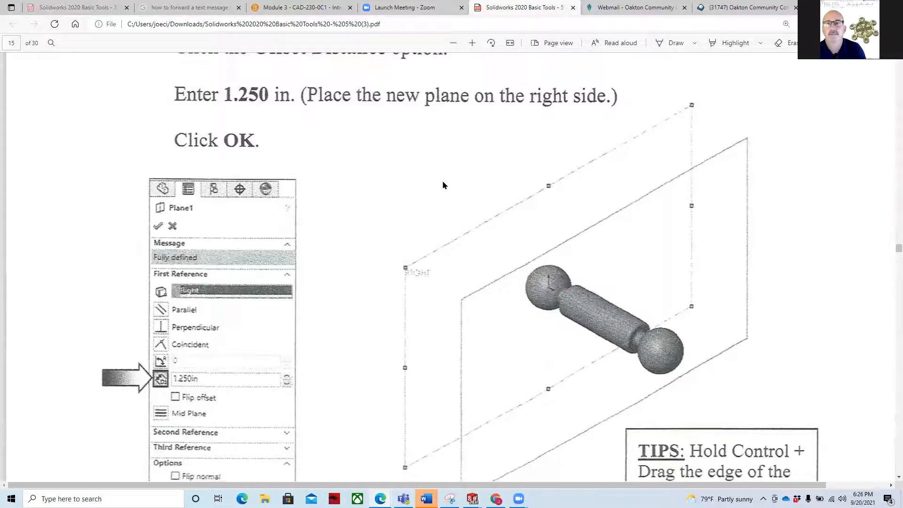
scroll(369, 196, up, 3)
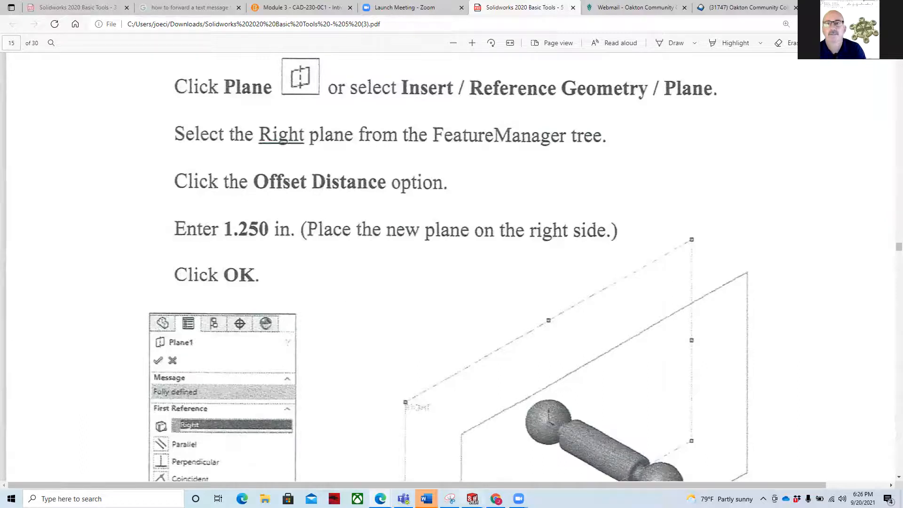
Switch to the JC-3B part in SOLIDWORKS, expand Revolve1, and examine the Second Peg plane normal to it and at an angle.
mouse_move(472, 499)
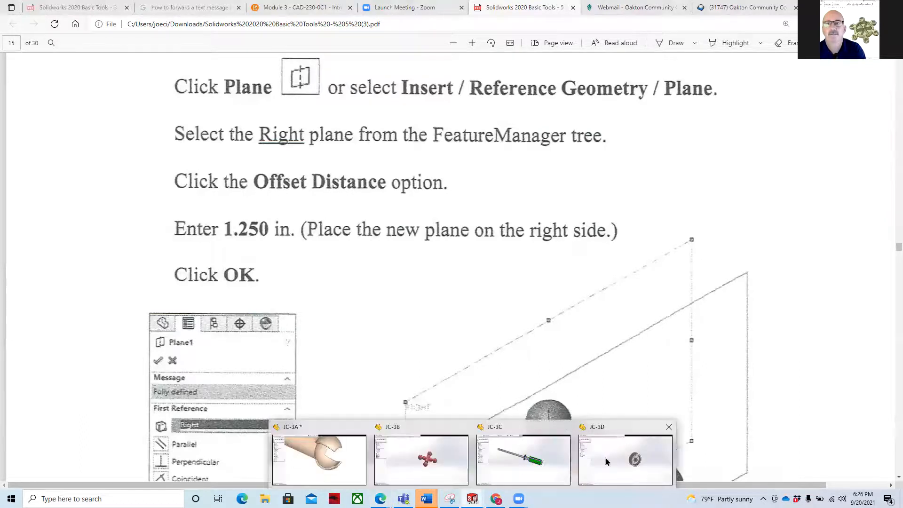
click(427, 460)
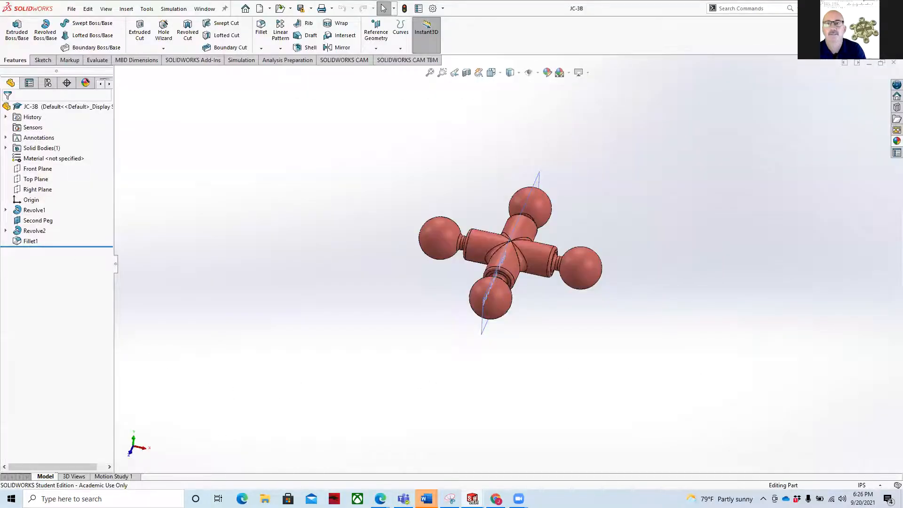
click(5, 211)
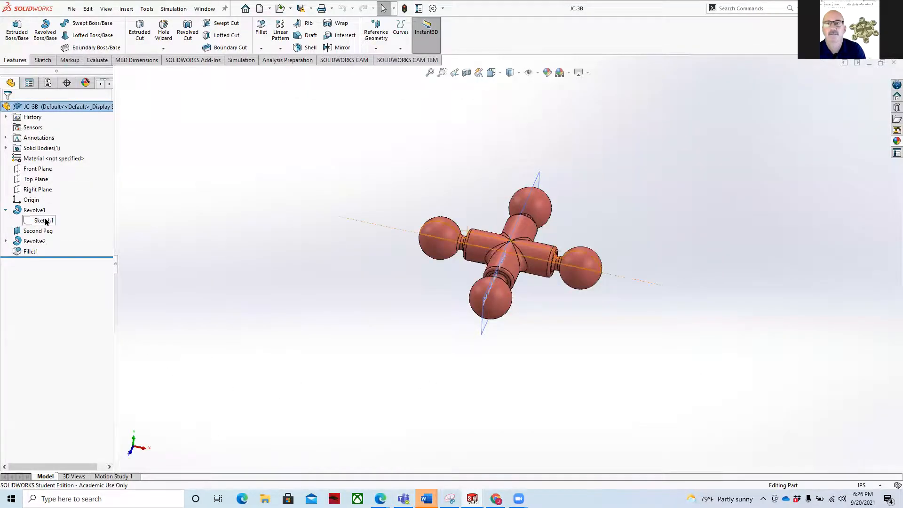
click(37, 231)
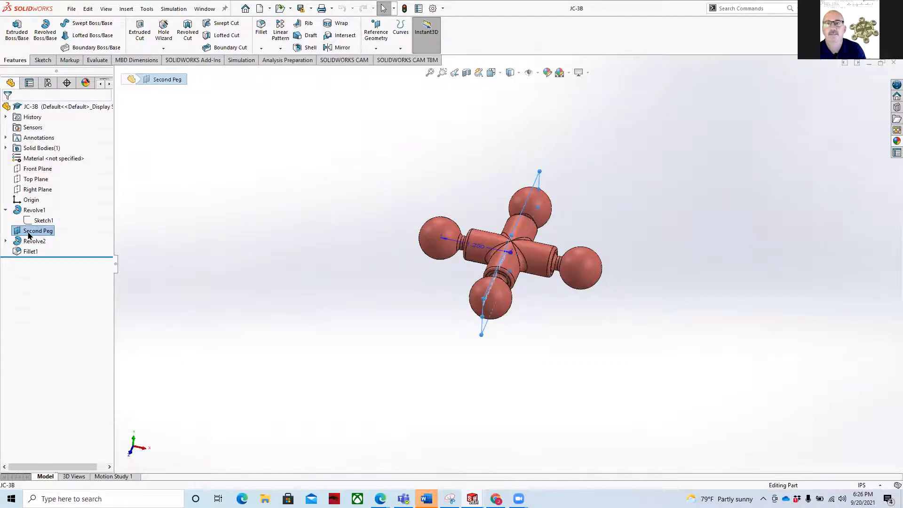
key(ctrl+8)
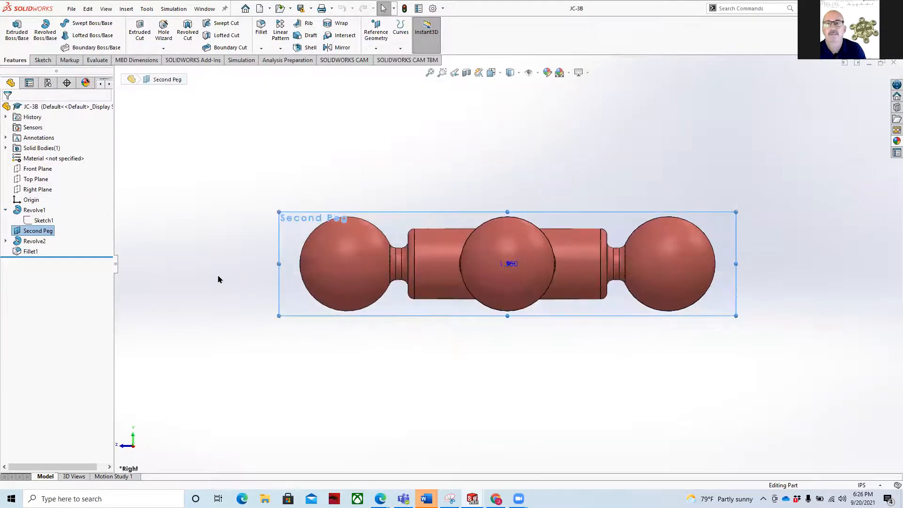
middle_drag(192, 269, 256, 323)
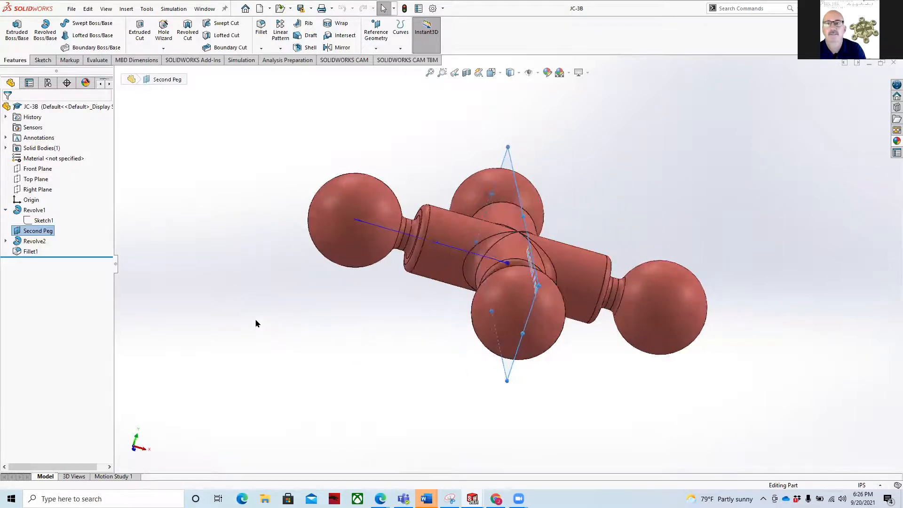
Clear the Second Peg plane selection and show the Front Plane in the JC-3B part.
click(183, 294)
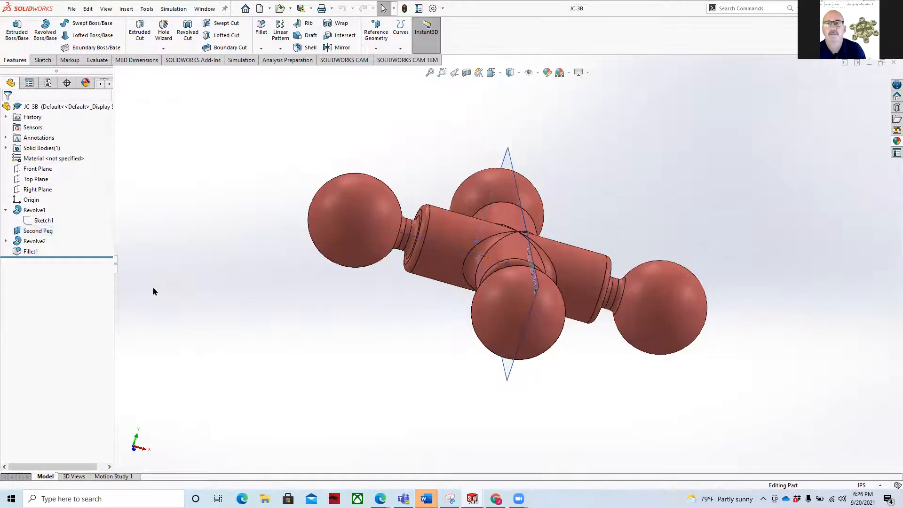
right_click(38, 170)
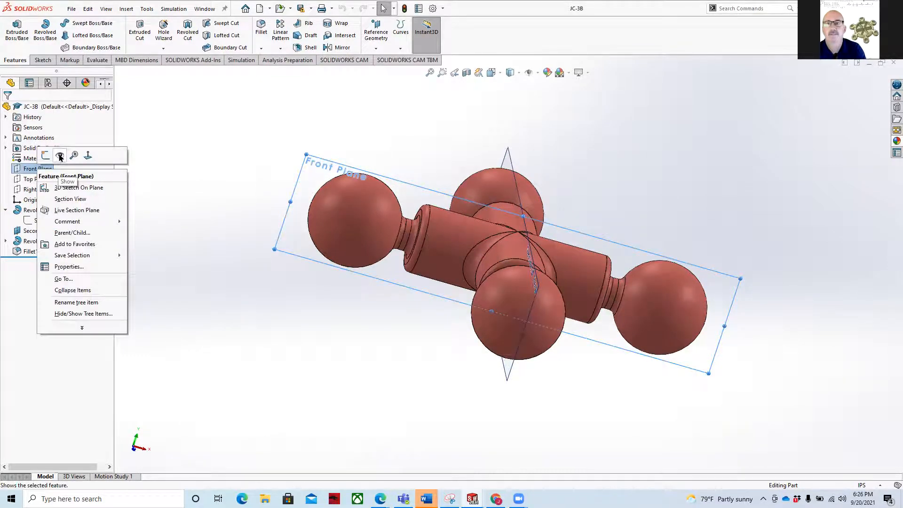
click(60, 156)
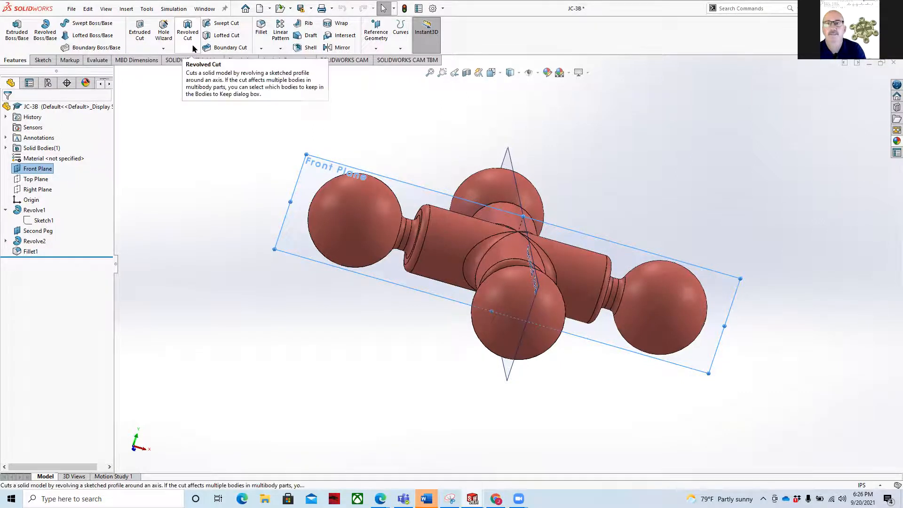
Create a reference plane offset 0.5 in from the Front Plane, with the offset direction flipped.
middle_drag(207, 162, 258, 269)
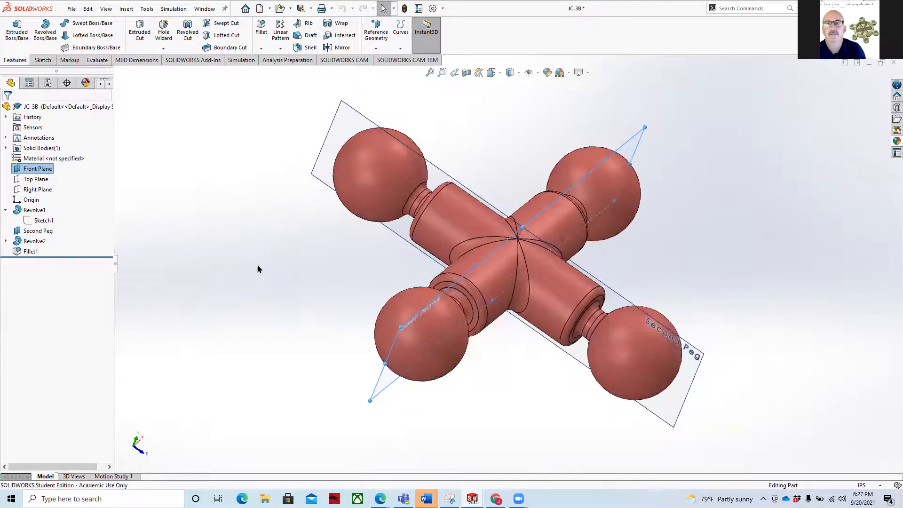
ctrl+drag(550, 211, 488, 158)
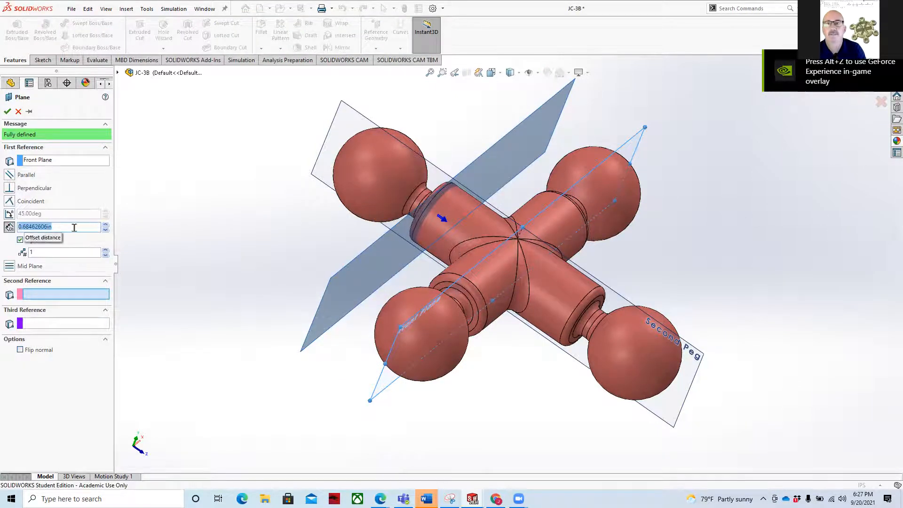
key(BackSpace)
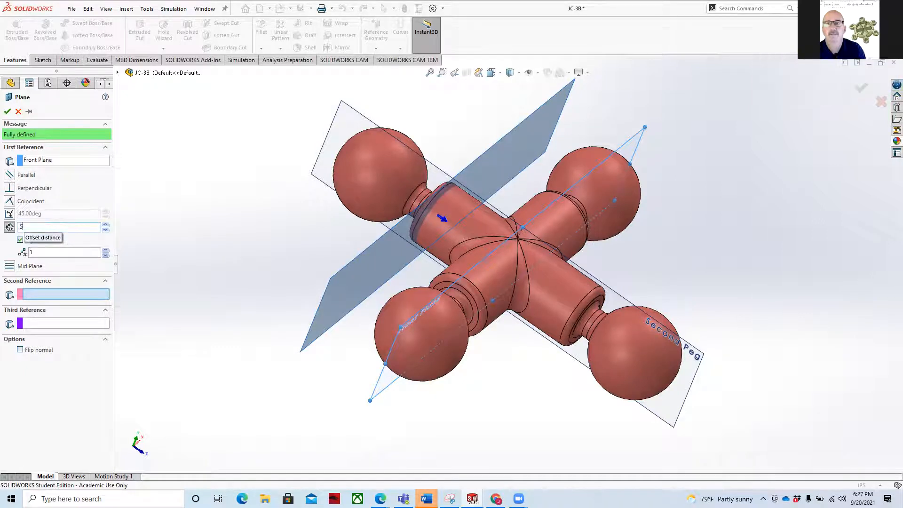
text(.5)
key(Return)
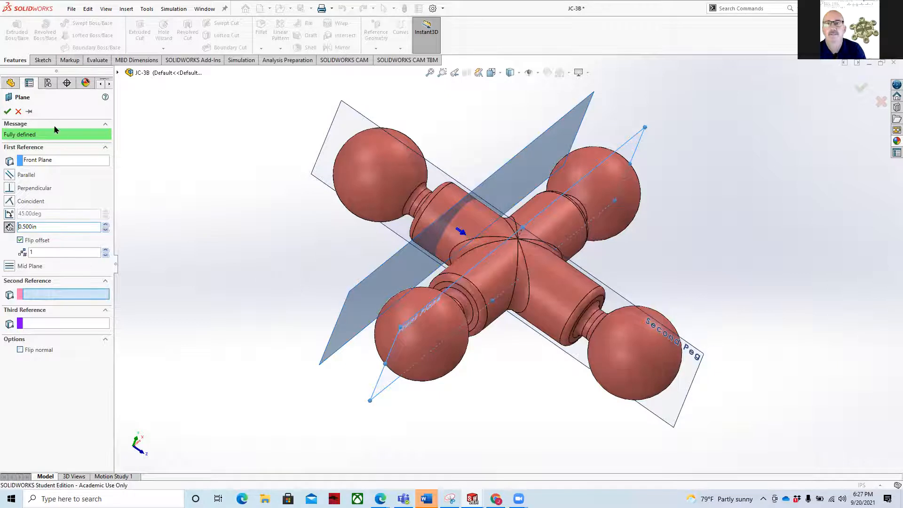
click(7, 111)
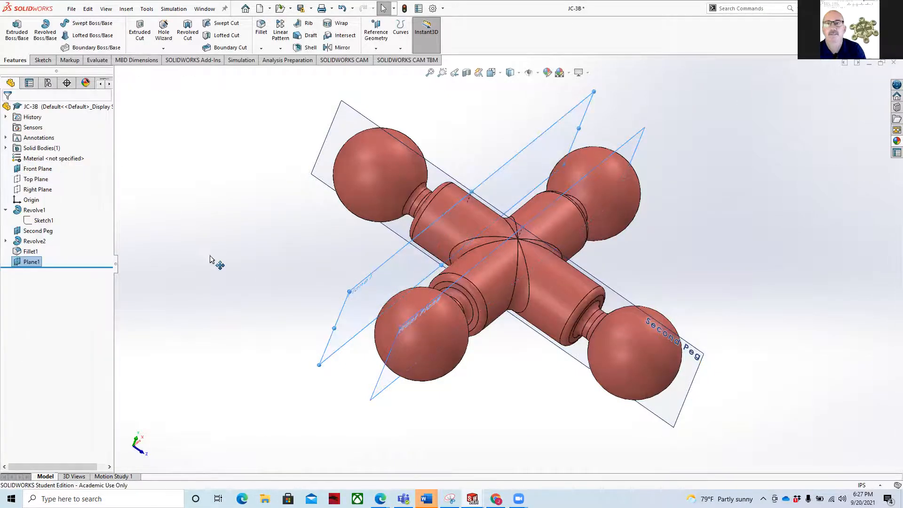
Switch to the tutorial PDF in Edge and read the derived sketch instructions, from creating and positioning through revolving, fillets and review questions.
mouse_move(491, 501)
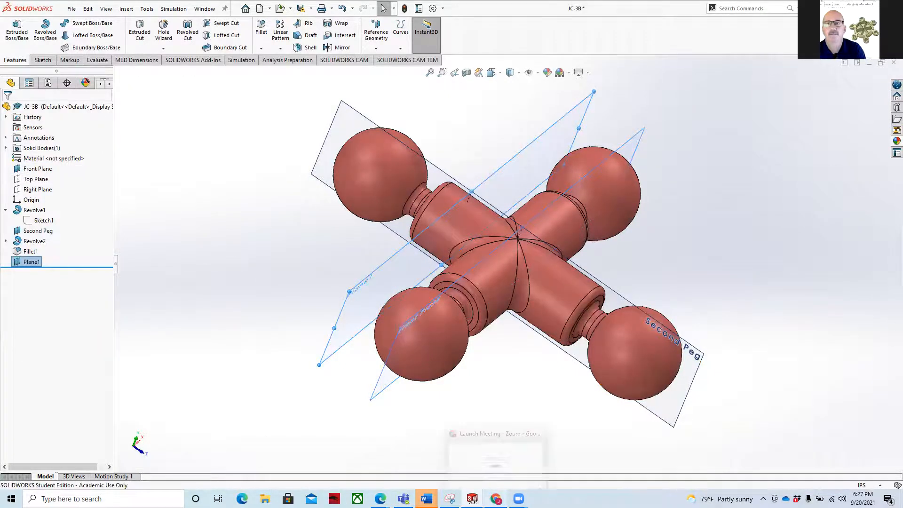
mouse_move(380, 499)
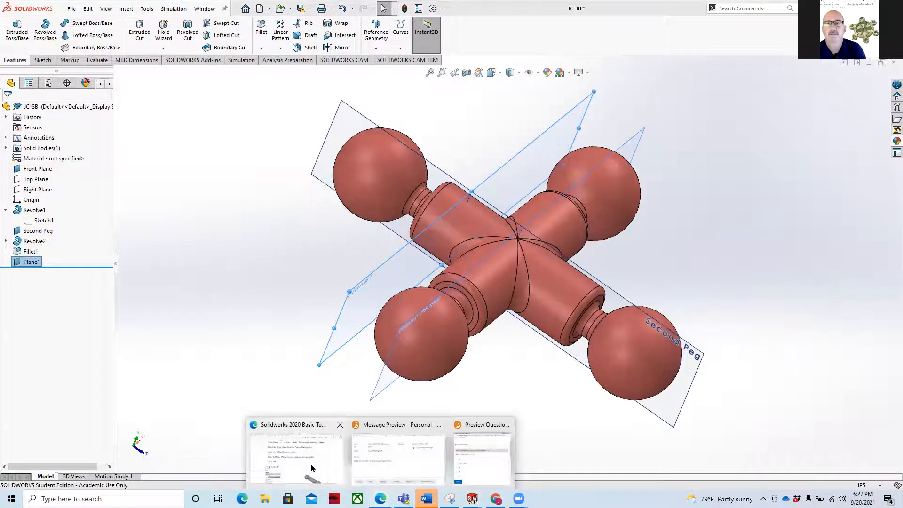
click(311, 468)
scroll(390, 332, down, 10)
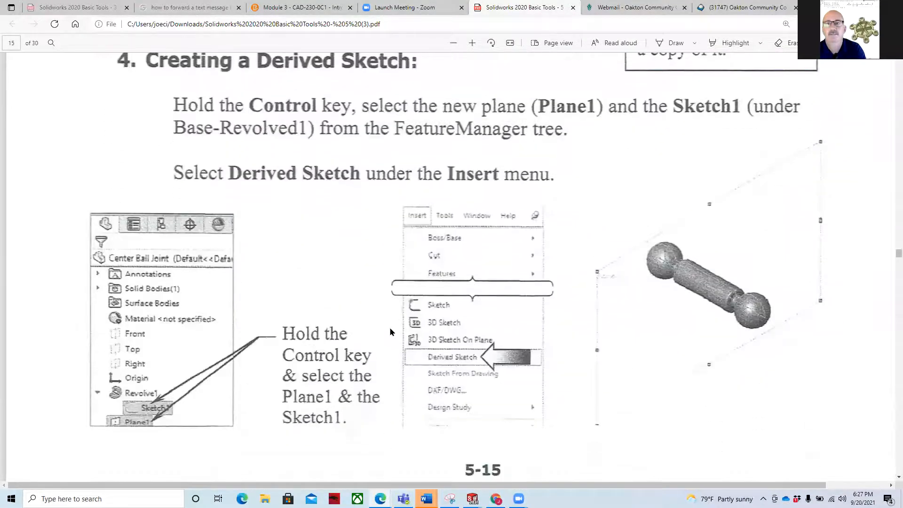
scroll(390, 331, down, 8)
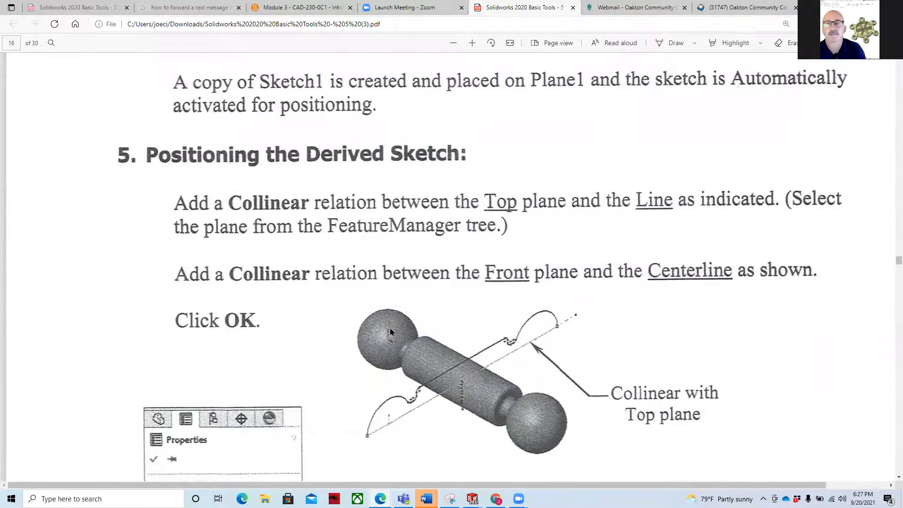
scroll(389, 331, down, 4)
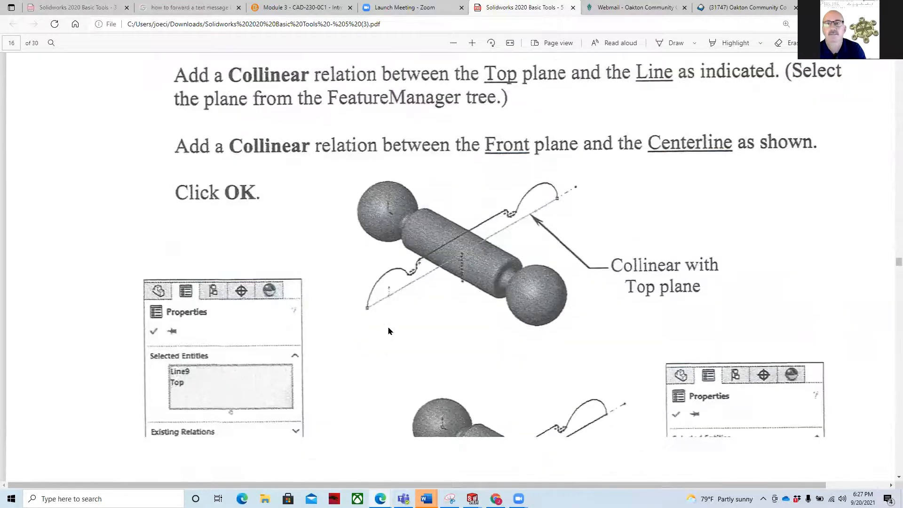
scroll(427, 274, down, 4)
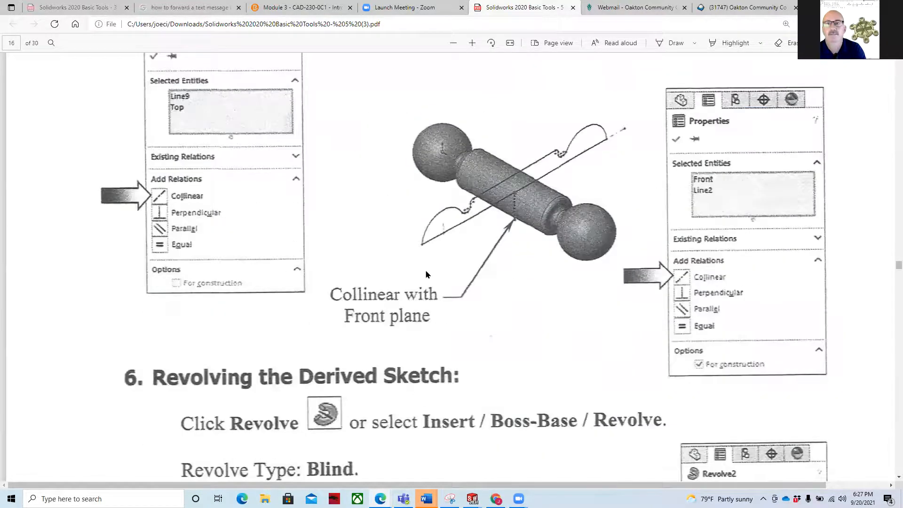
scroll(427, 275, down, 17)
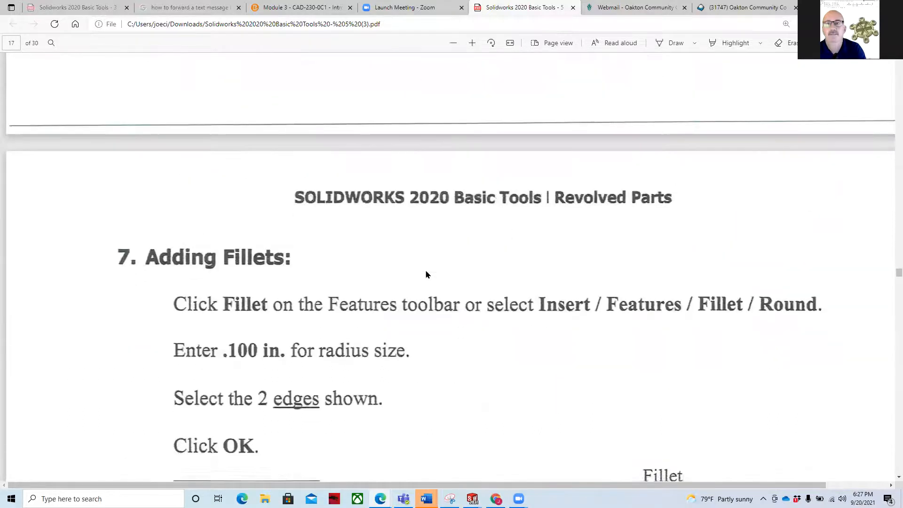
scroll(427, 274, down, 20)
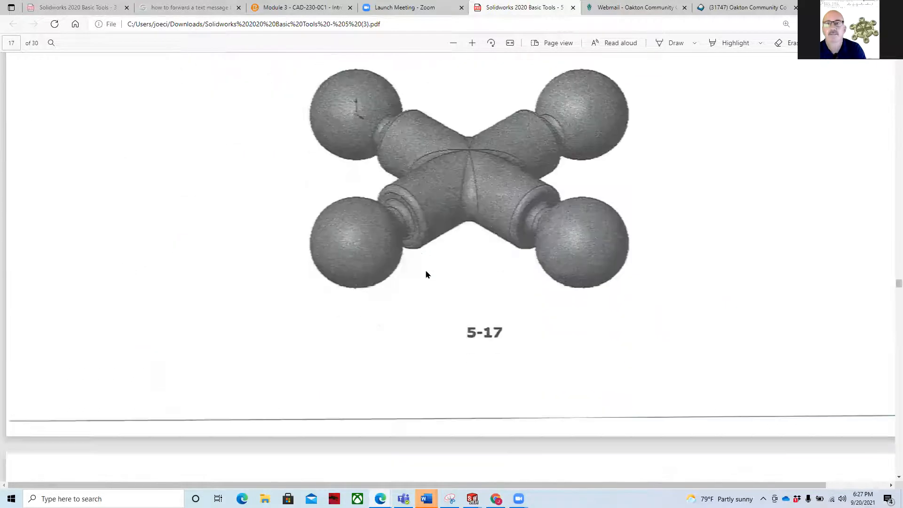
scroll(427, 275, down, 5)
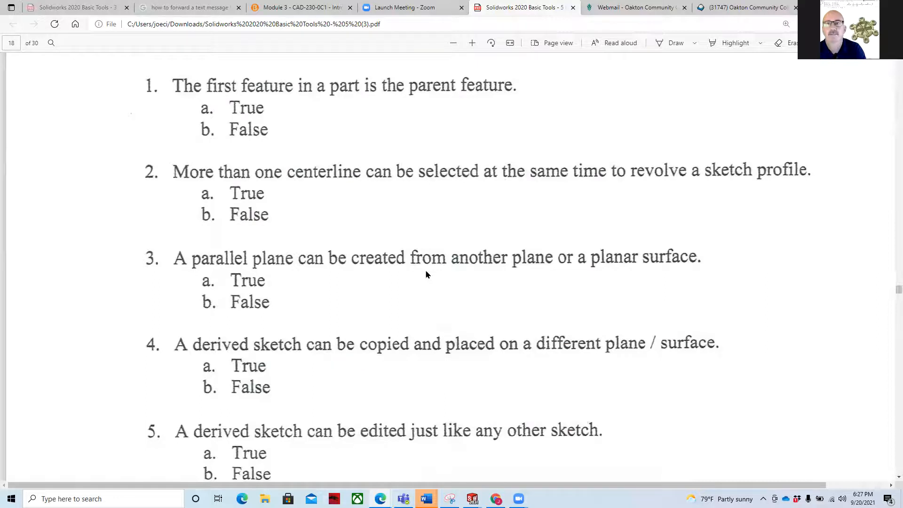
scroll(413, 275, down, 15)
Read the Revolved Parts - Wheel exercise, from its dimensioned drawings through the profile sketch, relations, revolve, holes and saving instructions.
scroll(413, 275, down, 8)
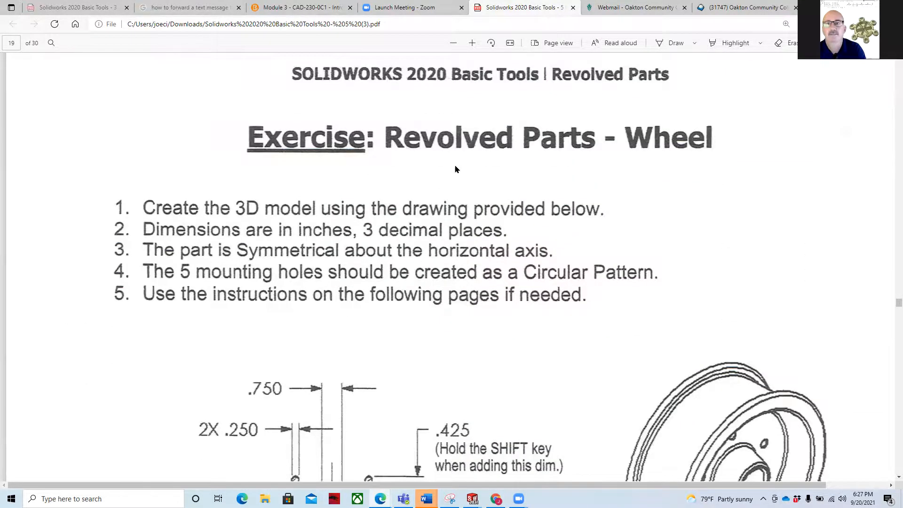
scroll(635, 181, down, 5)
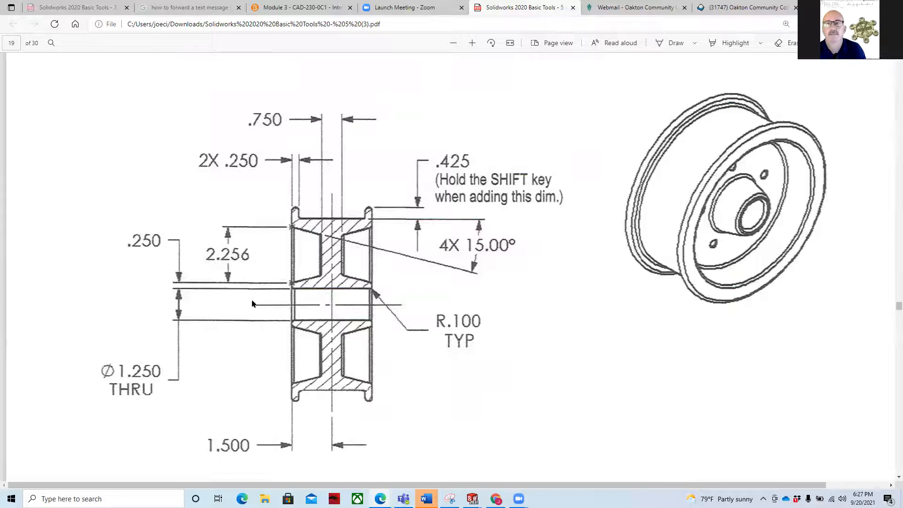
scroll(252, 295, down, 15)
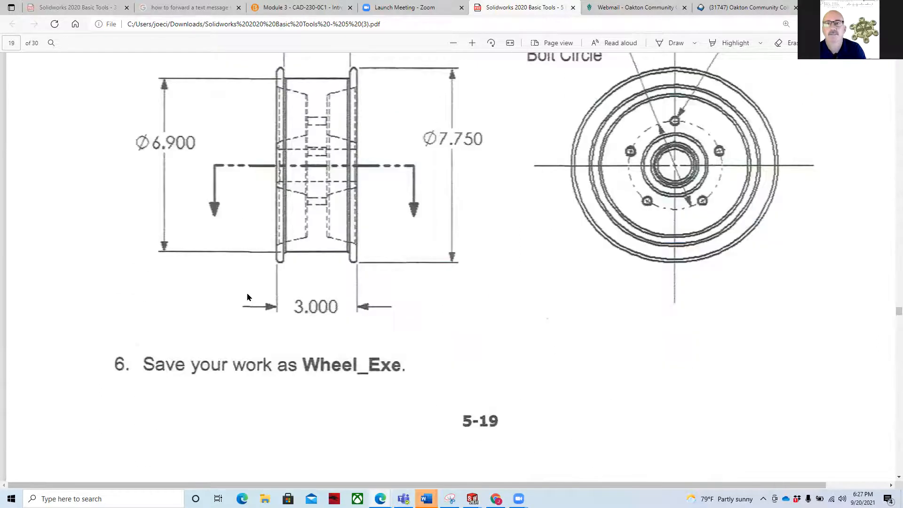
scroll(248, 296, down, 5)
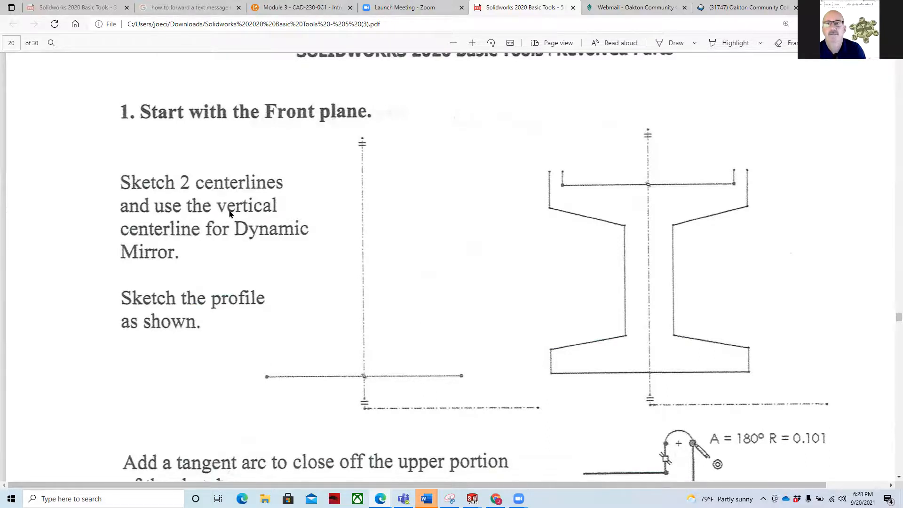
scroll(230, 213, down, 3)
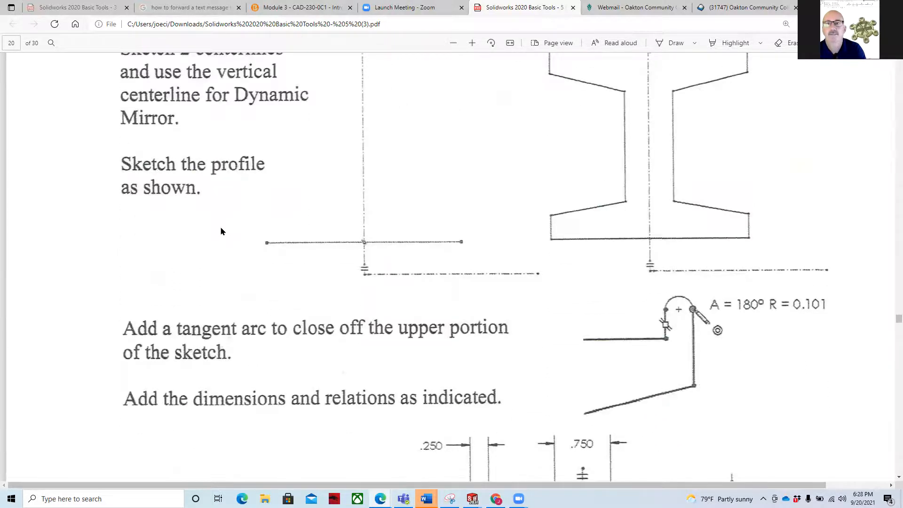
scroll(221, 231, up, 4)
scroll(221, 231, down, 2)
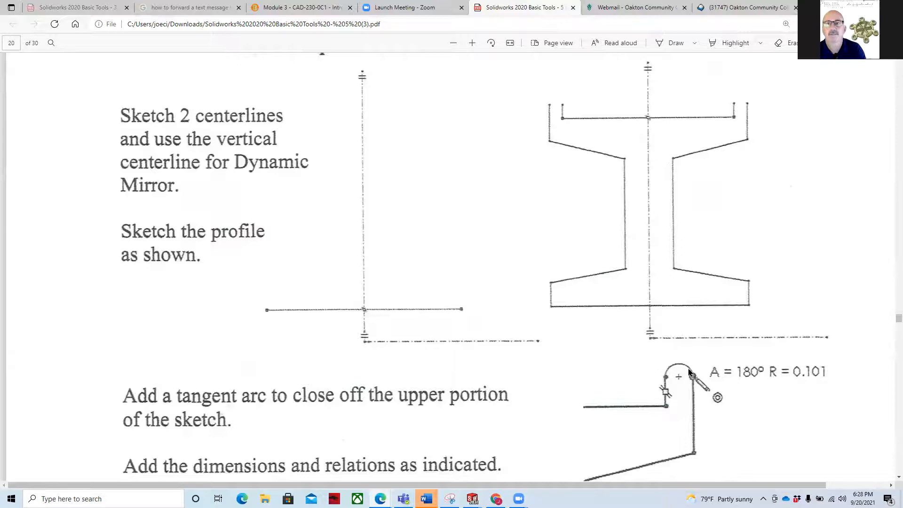
scroll(380, 374, down, 10)
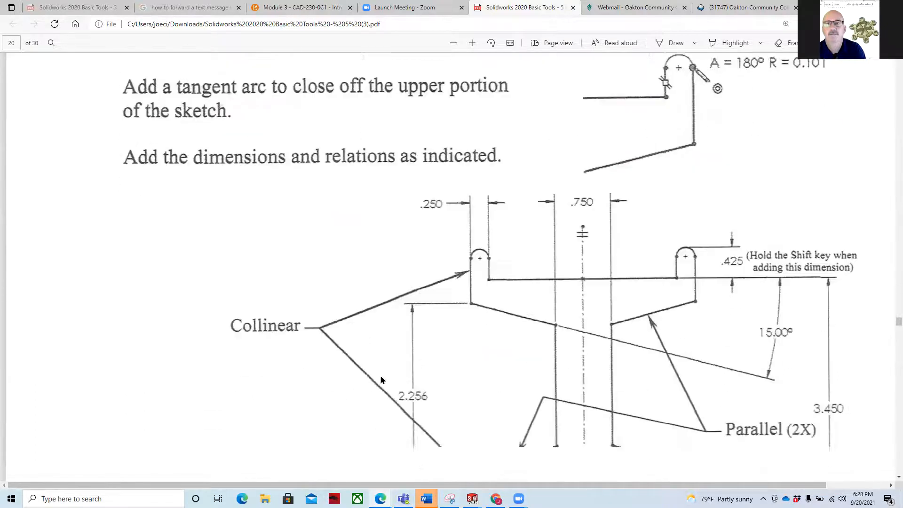
scroll(381, 380, down, 1)
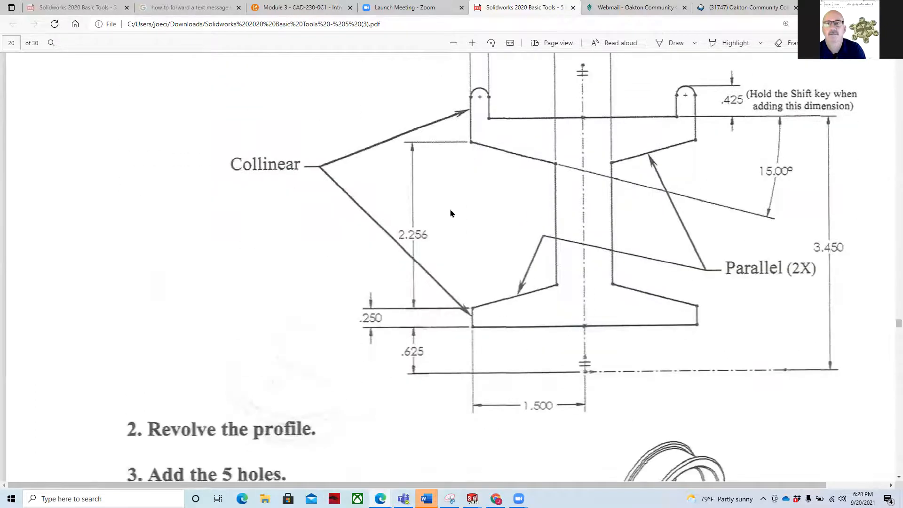
scroll(589, 203, down, 5)
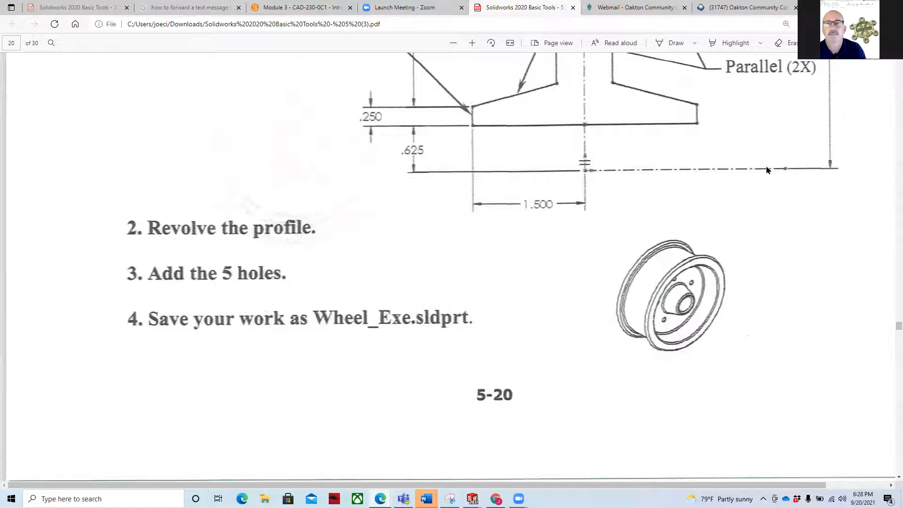
scroll(583, 304, down, 8)
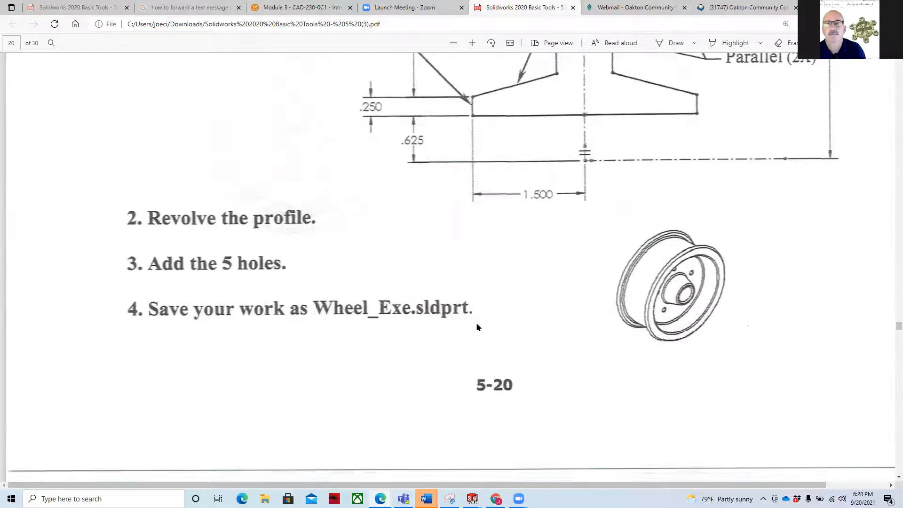
Switch to the JC-3D wheel part in SOLIDWORKS, expand Revolve1 and open its Sketch1 for editing.
click(472, 499)
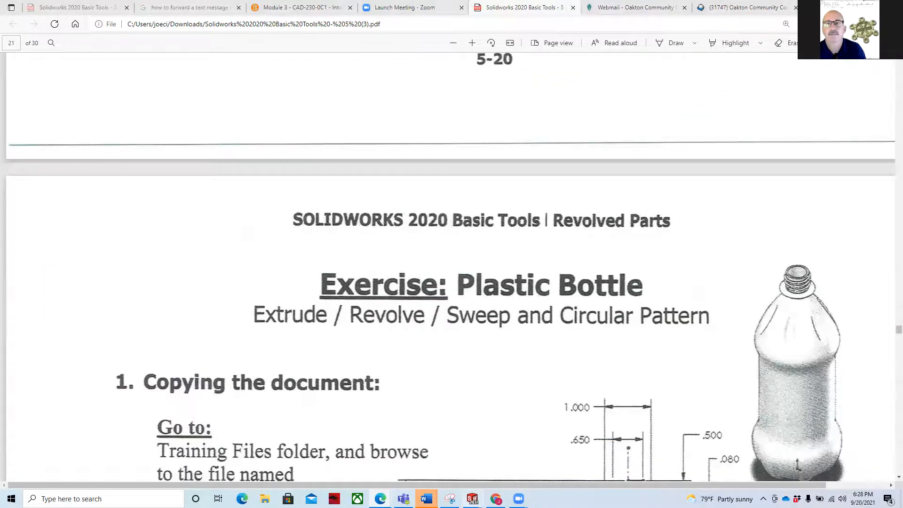
click(626, 465)
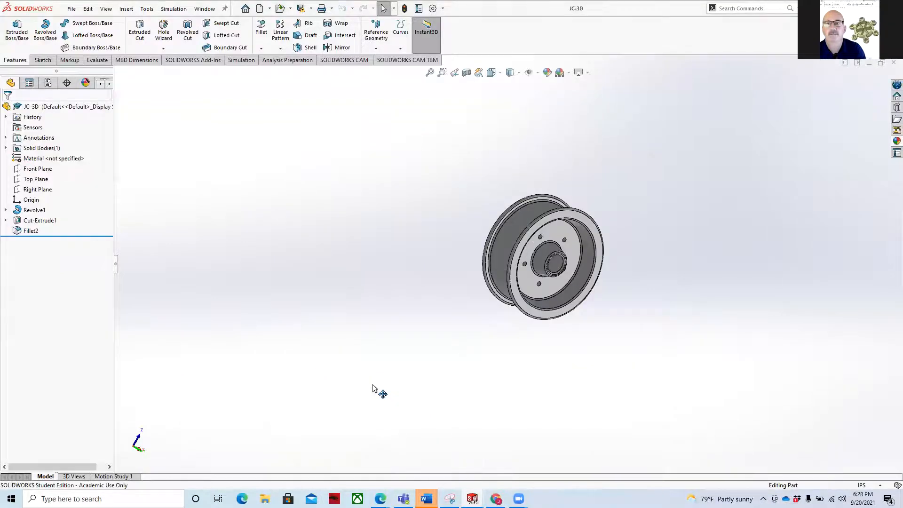
click(5, 211)
click(45, 221)
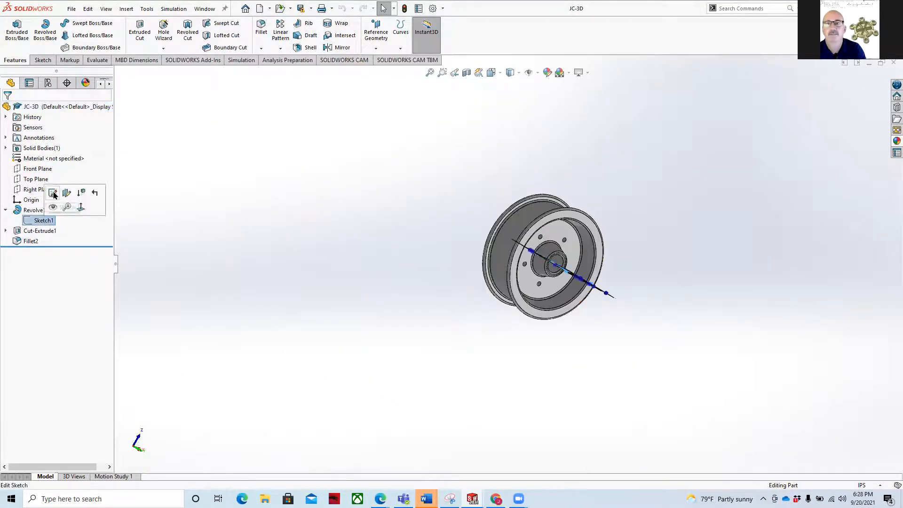
click(53, 194)
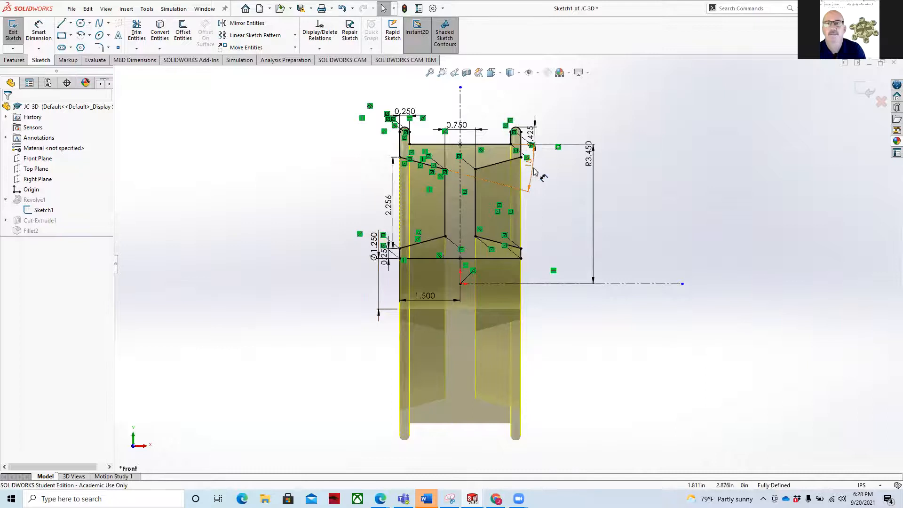
Examine the wheel's dimensioned profile up close and at an angle, exit the sketch, and inspect the face with the holes.
scroll(496, 188, down, 2)
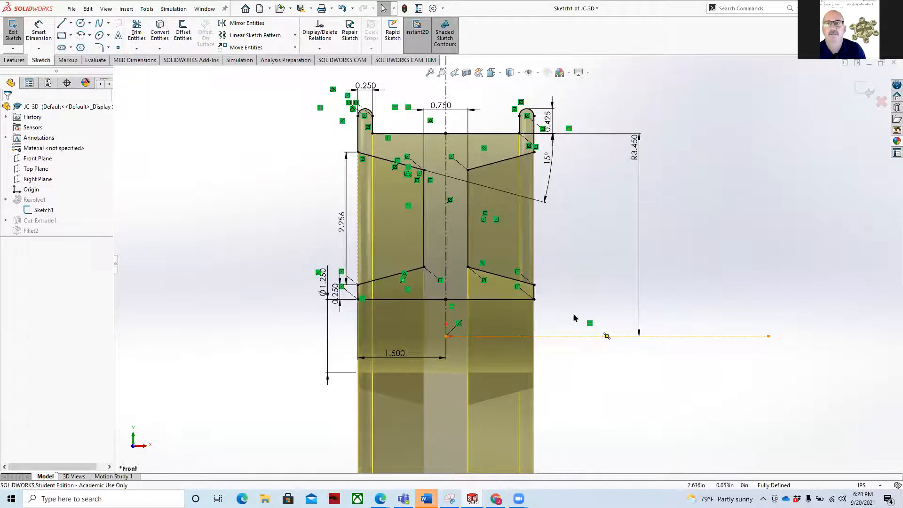
mouse_move(228, 187)
middle_down()
mouse_move(268, 245)
mouse_move(218, 243)
middle_up()
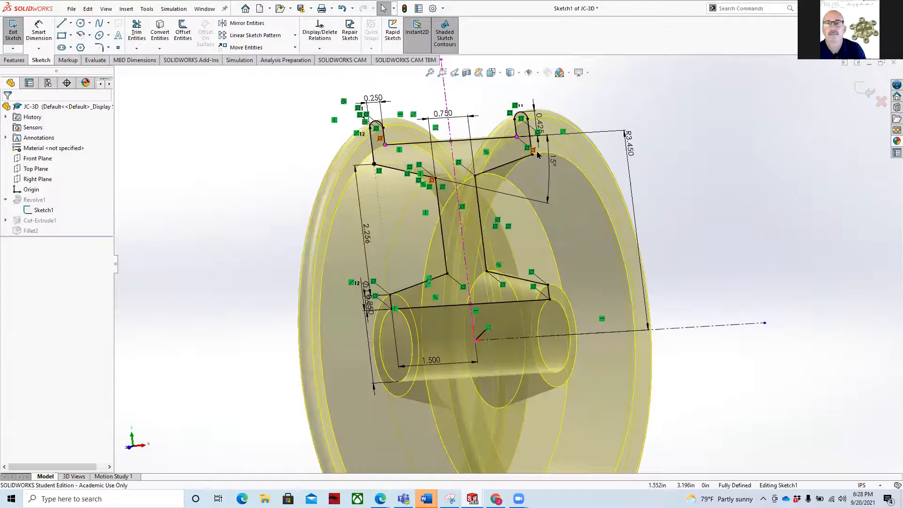
click(865, 91)
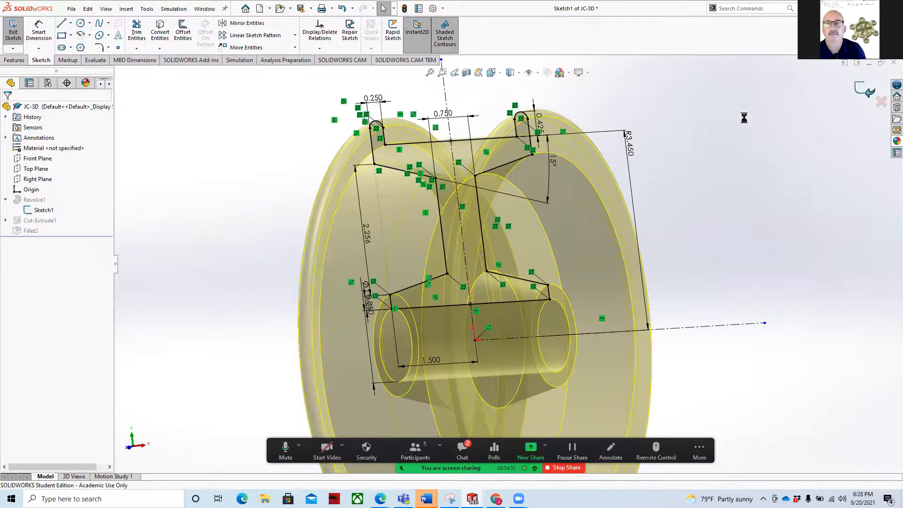
mouse_move(541, 306)
middle_down()
mouse_move(508, 303)
mouse_move(538, 238)
middle_up()
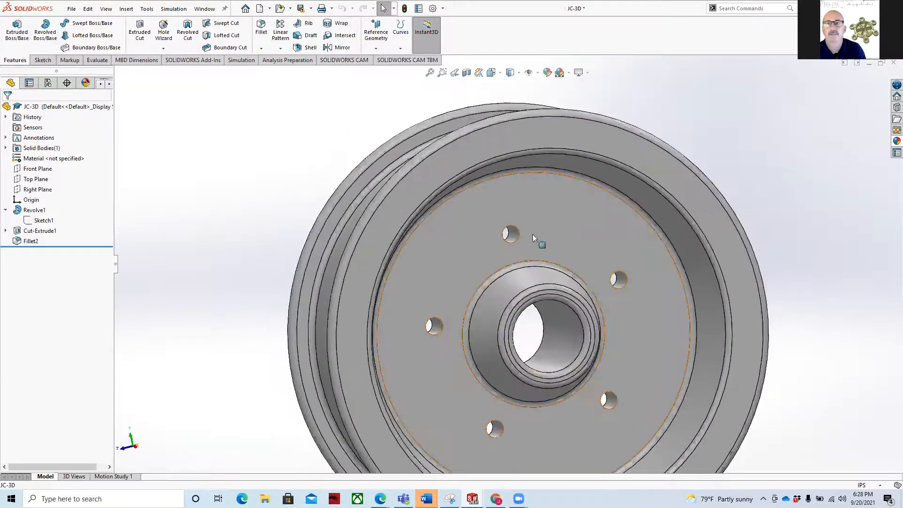
Expand Cut-Extrude1 in the feature tree to show its Sketch2 and view the whole wheel.
click(5, 231)
click(47, 241)
click(54, 212)
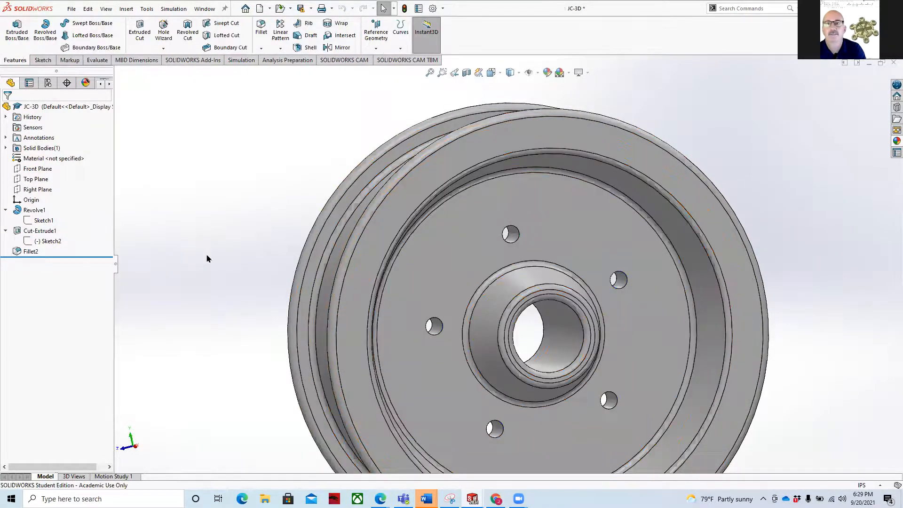
scroll(216, 259, down, 2)
scroll(316, 263, up, 6)
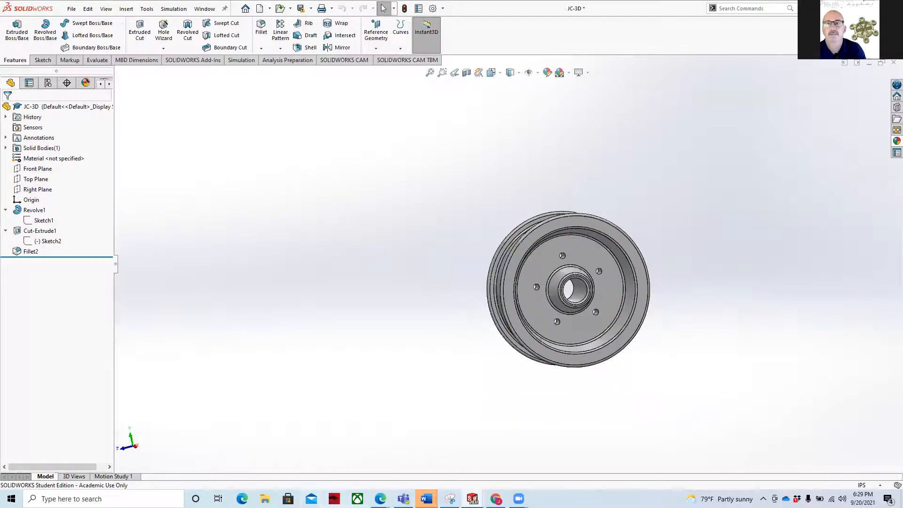
Switch to the tutorial PDF in Edge and read the Plastic Bottle exercise's document copying, dimensioned profile and base revolve instructions.
mouse_move(380, 499)
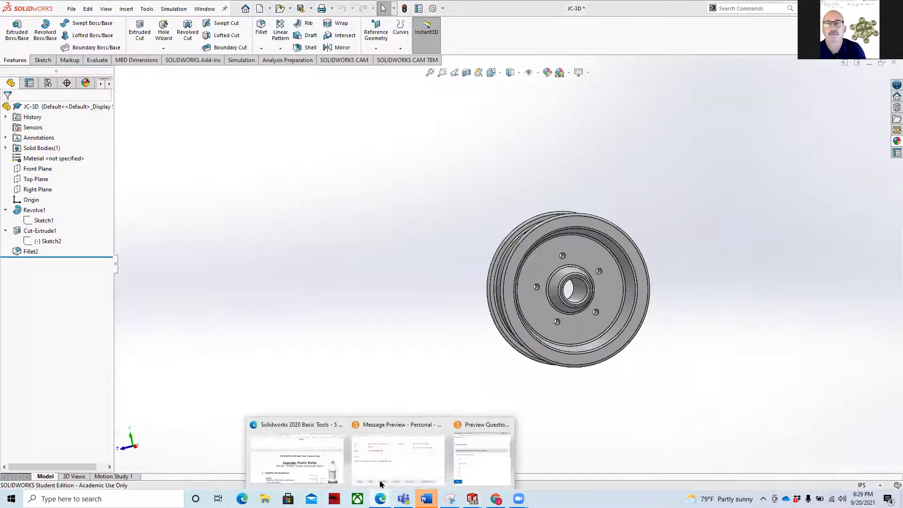
click(311, 459)
scroll(564, 202, down, 4)
scroll(510, 201, down, 4)
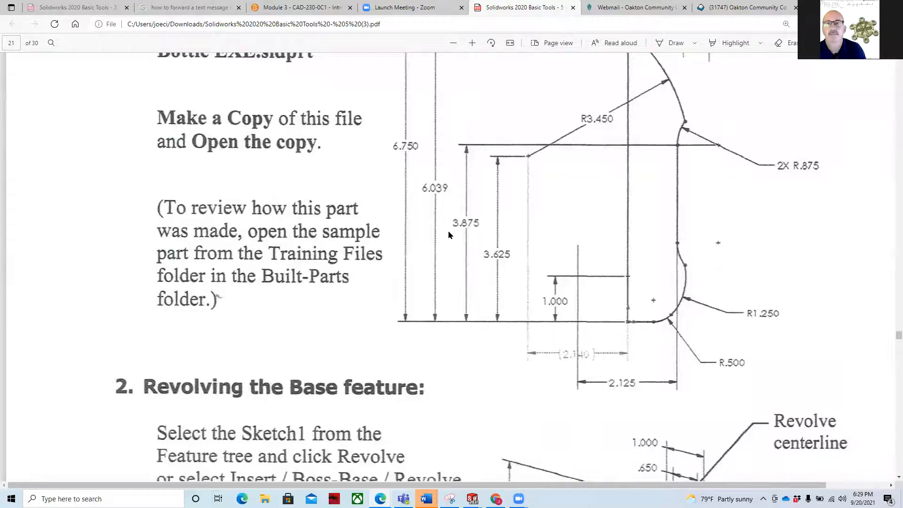
scroll(449, 235, up, 5)
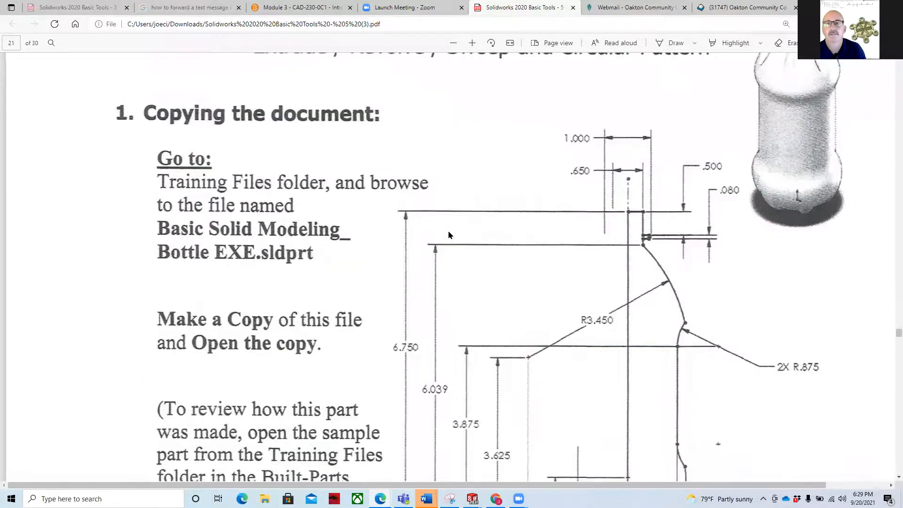
scroll(448, 231, up, 3)
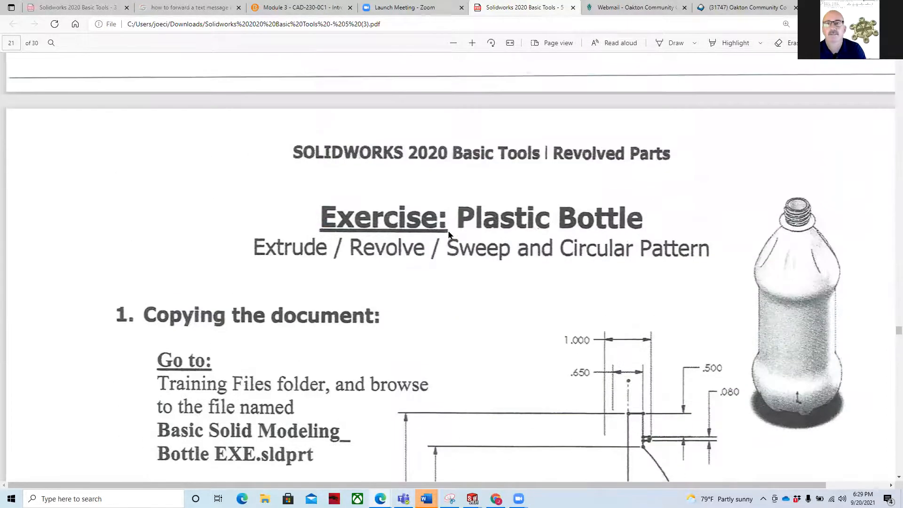
scroll(448, 232, down, 3)
scroll(448, 230, down, 5)
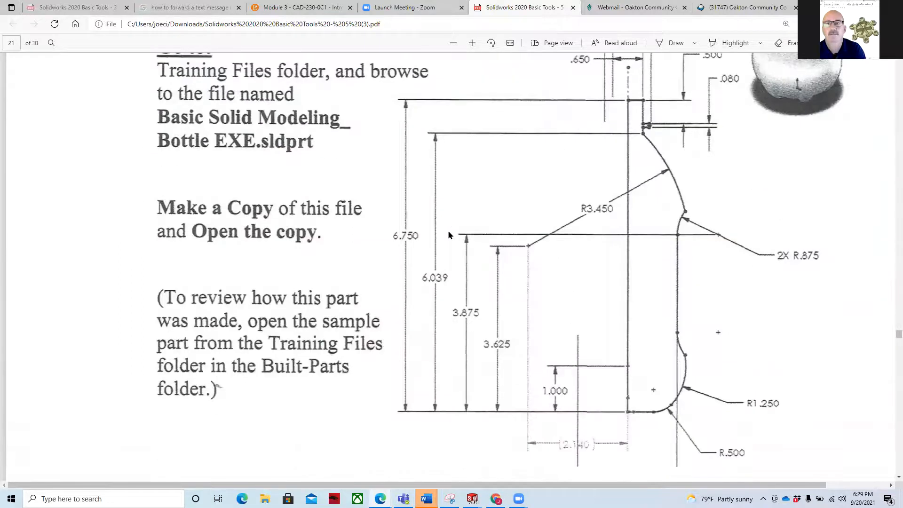
scroll(449, 234, down, 12)
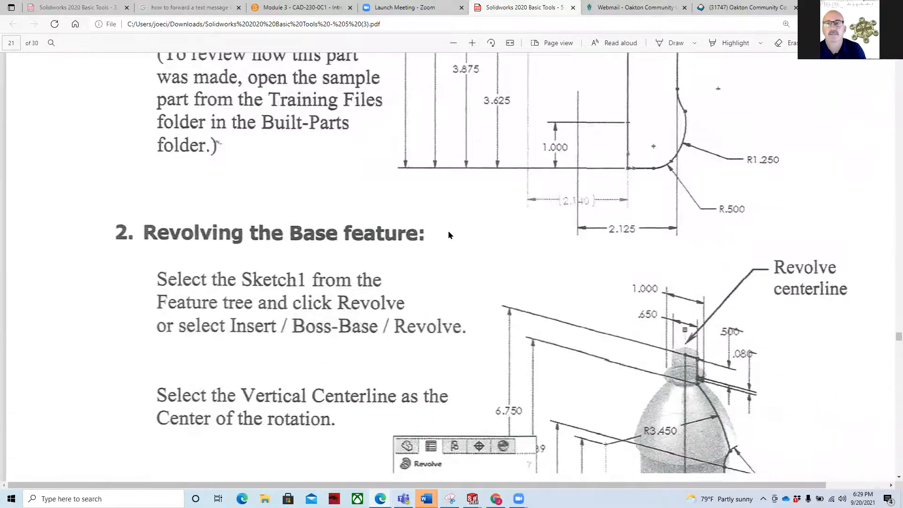
Read the bottle instructions from adding fillets and the upper revolved cut through the circular pattern settings.
scroll(449, 235, down, 6)
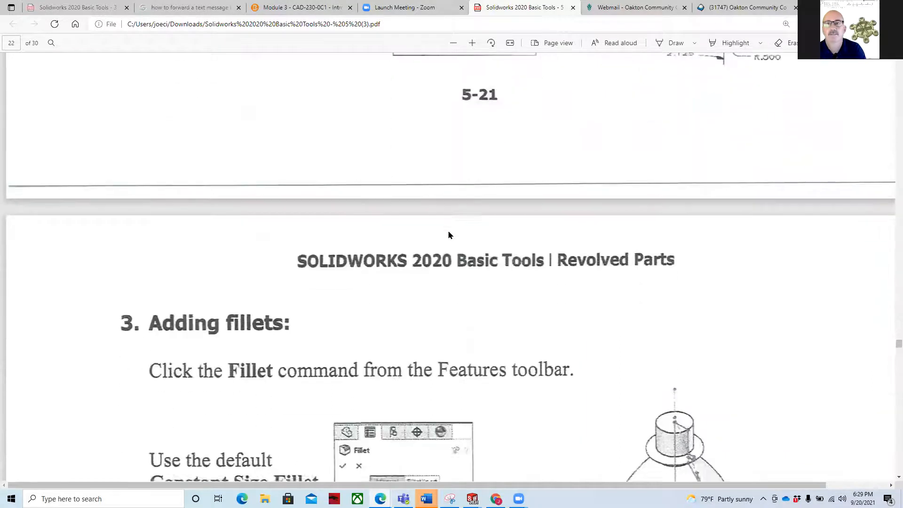
scroll(449, 234, down, 6)
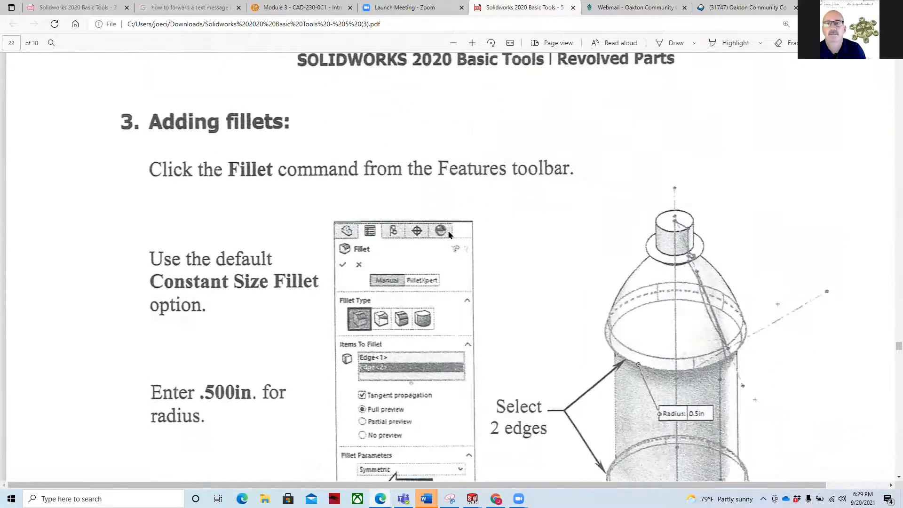
scroll(449, 235, down, 4)
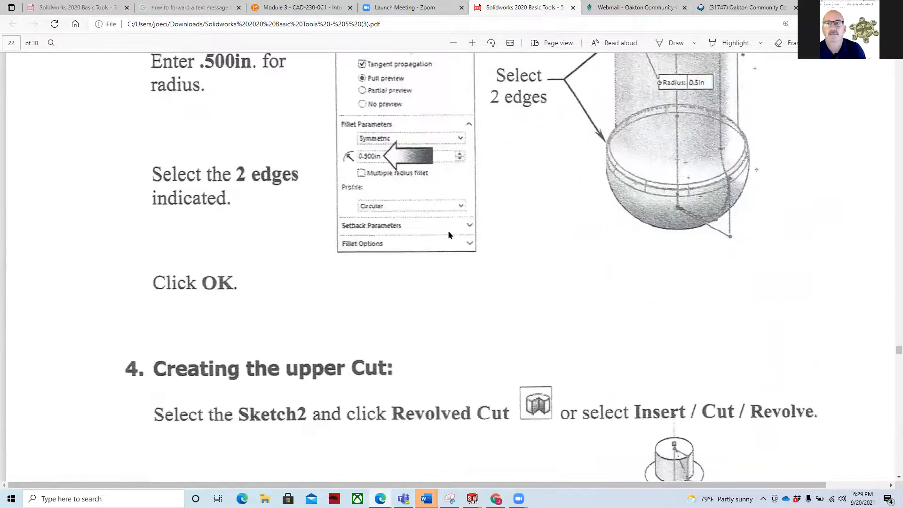
scroll(449, 234, down, 3)
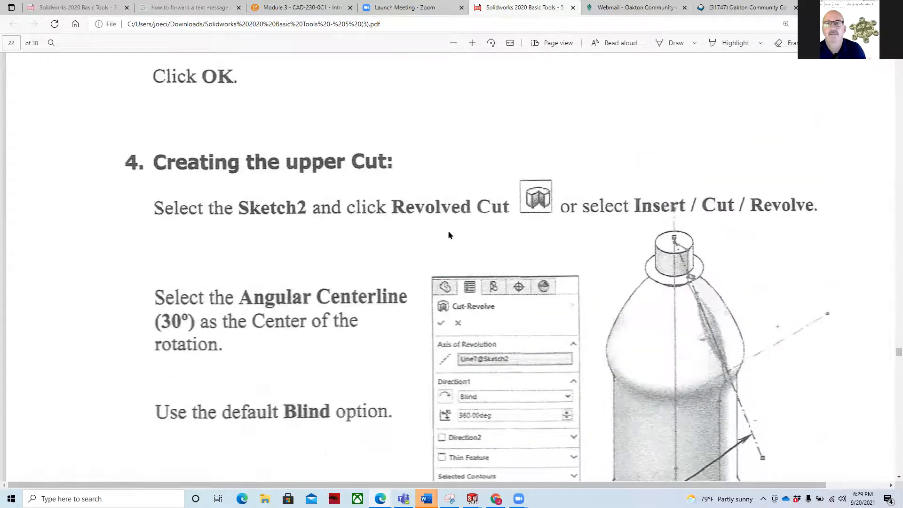
scroll(449, 235, down, 7)
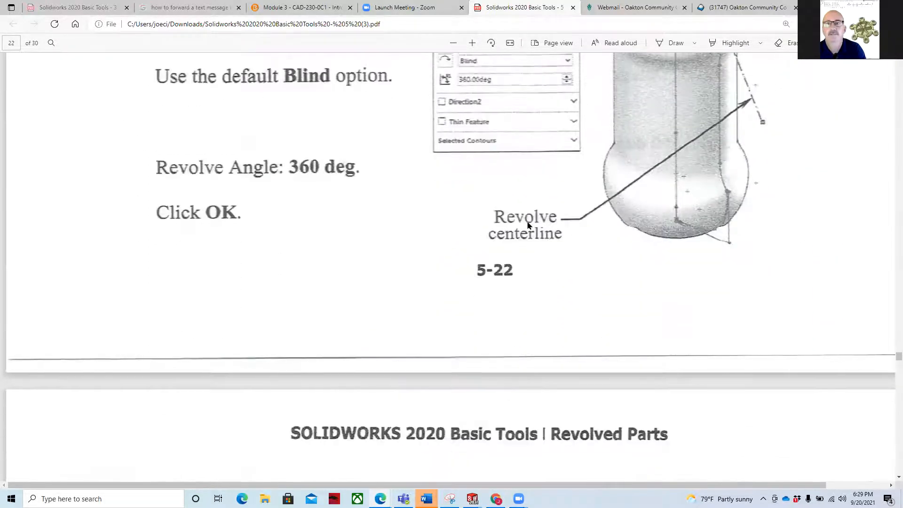
scroll(527, 224, down, 15)
scroll(528, 225, down, 12)
scroll(528, 226, down, 10)
scroll(528, 226, down, 18)
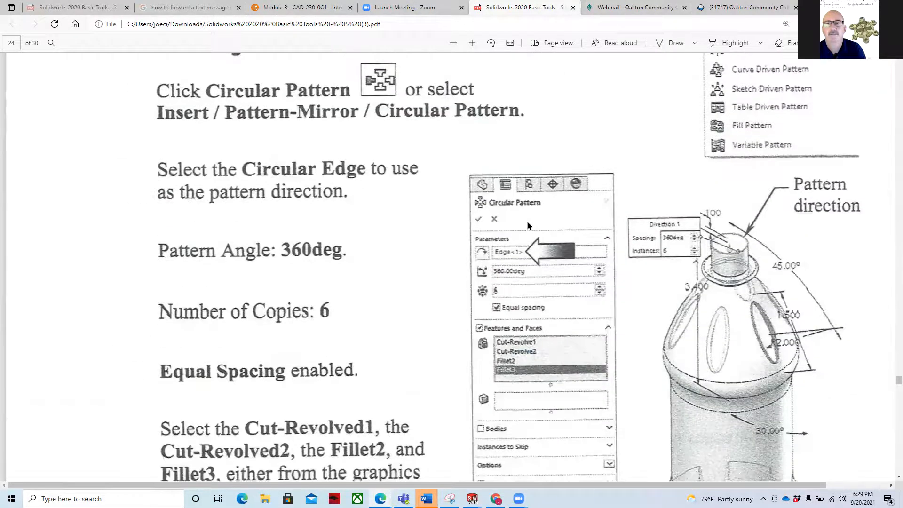
Read the bottle instructions for multi-wall shelling, the section view and the offset-distance plane.
scroll(528, 225, down, 9)
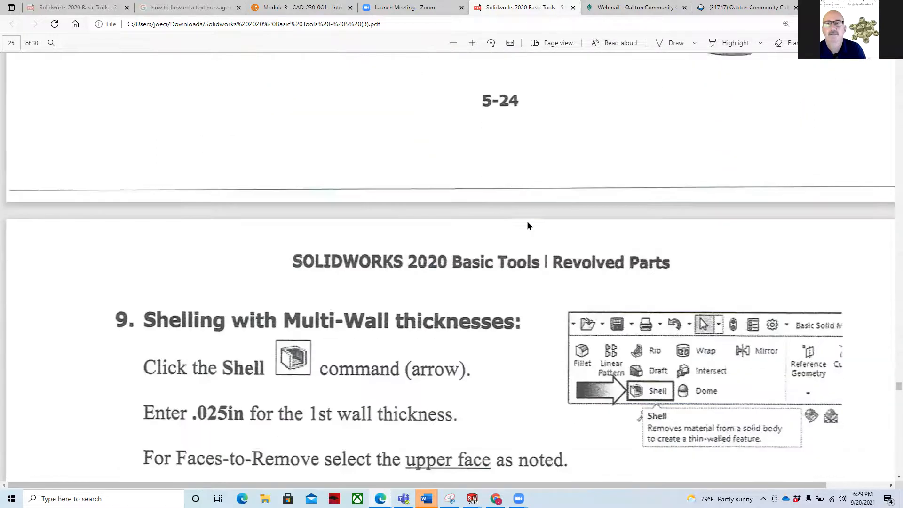
scroll(528, 226, down, 10)
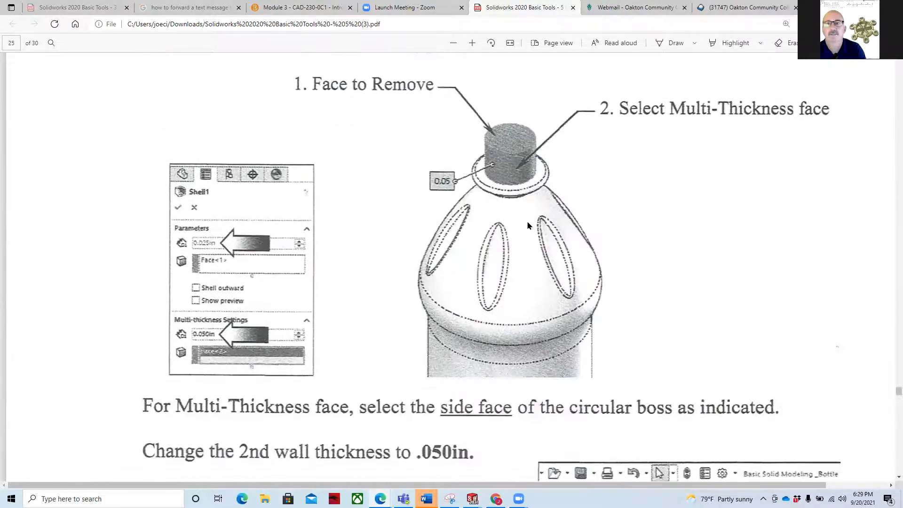
scroll(528, 225, down, 12)
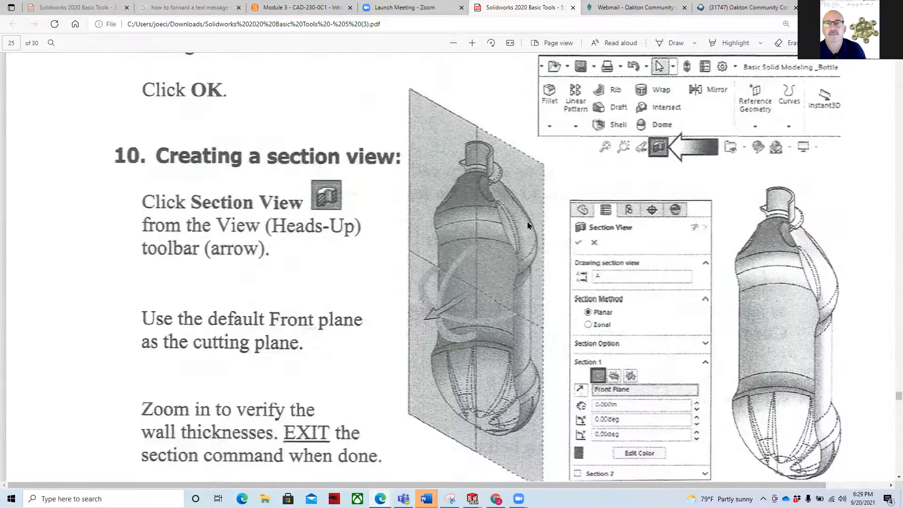
scroll(528, 226, down, 4)
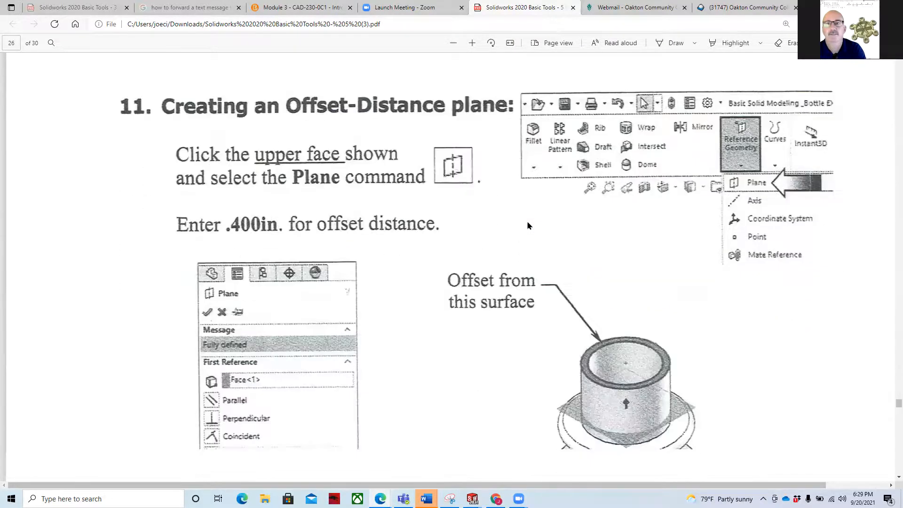
scroll(527, 226, down, 13)
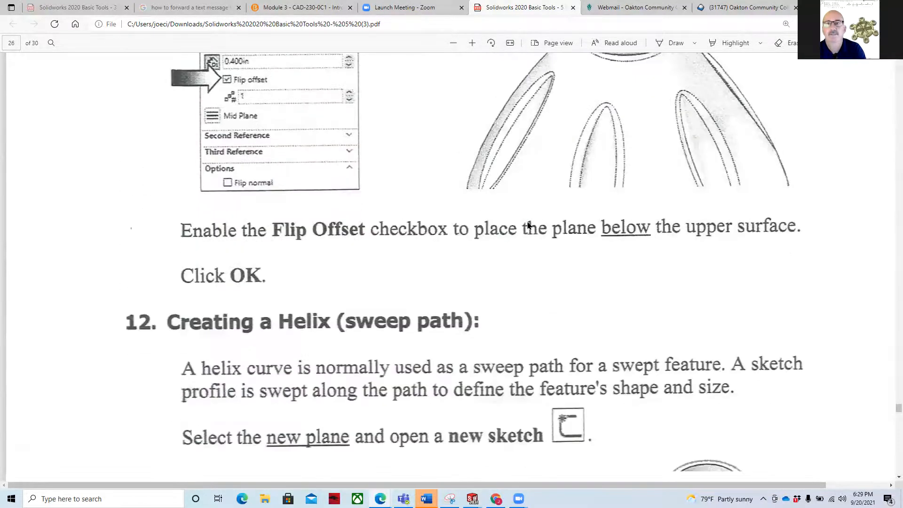
Read the helix sweep path instructions, including converting the circular edge and the pitch, revolutions, start angle and direction settings.
scroll(528, 226, down, 2)
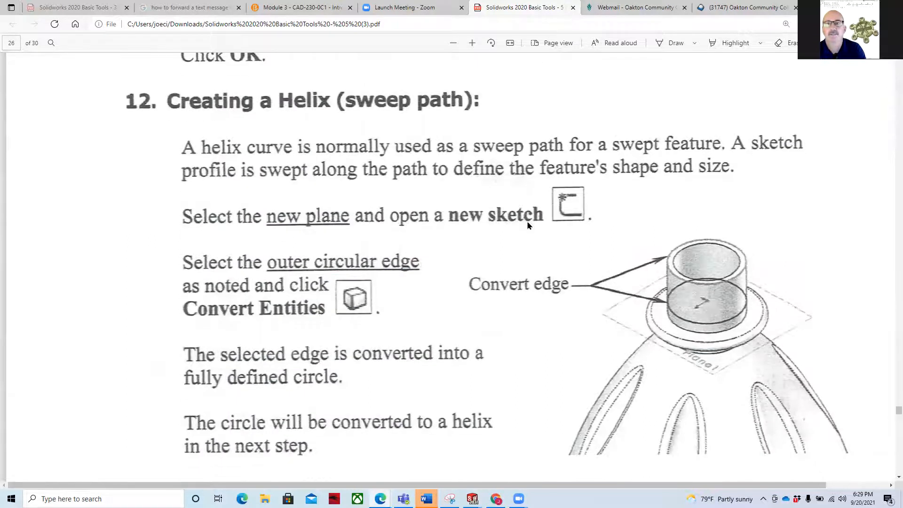
scroll(528, 226, down, 11)
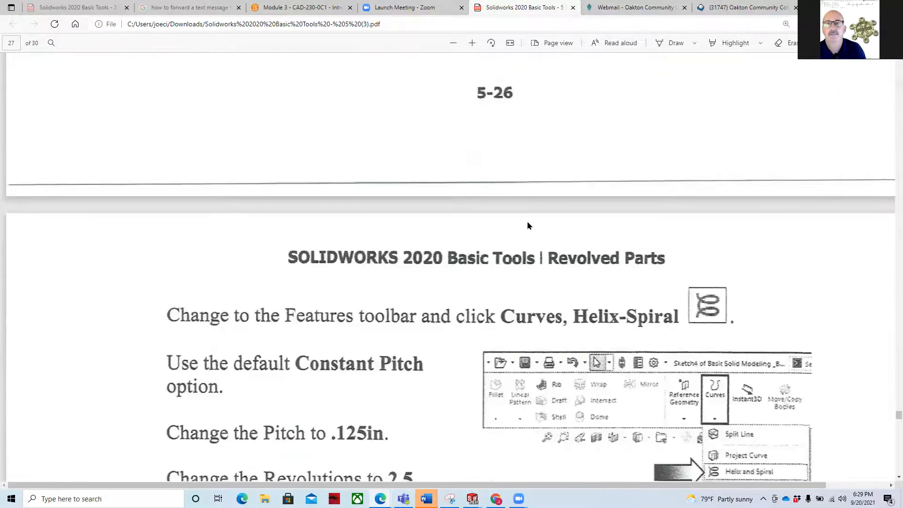
scroll(528, 226, down, 5)
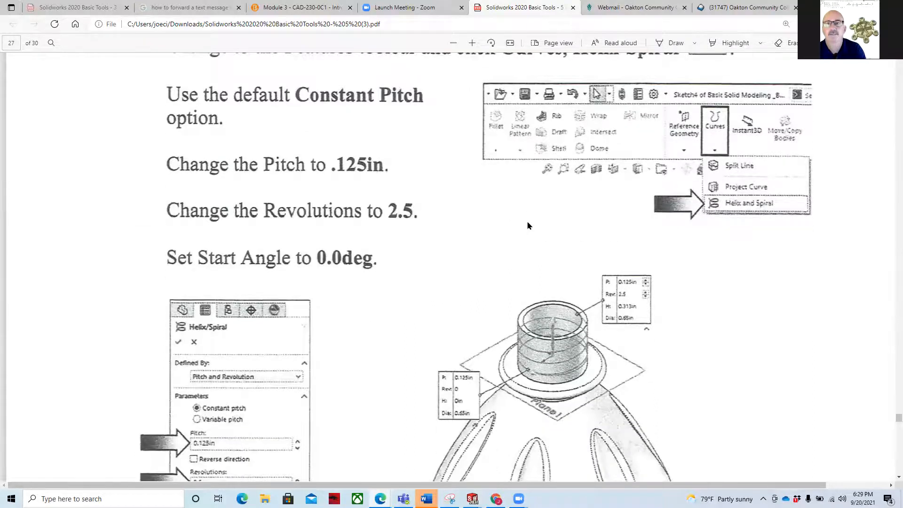
scroll(528, 226, down, 3)
scroll(528, 226, down, 9)
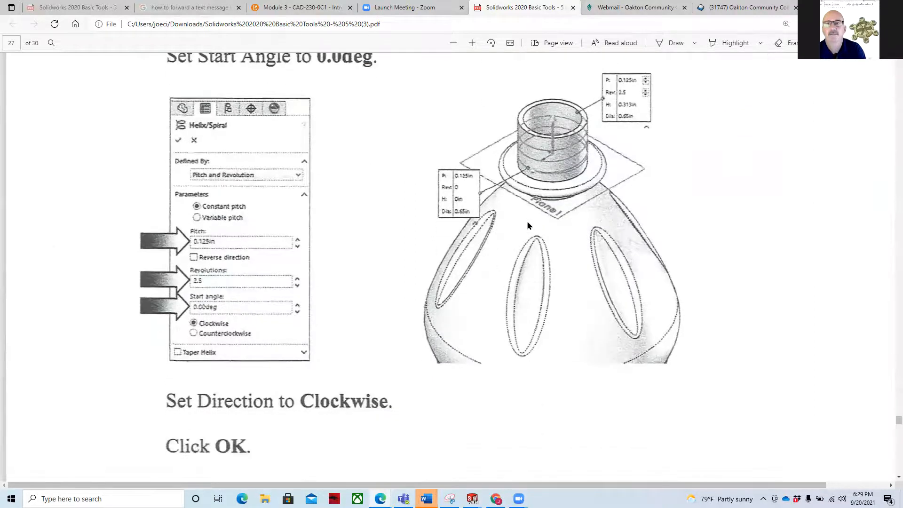
Read the thread contour sketch instructions, covering the mirrored lines, dimensions, sketch fillet and Pierce relation.
scroll(528, 226, down, 1)
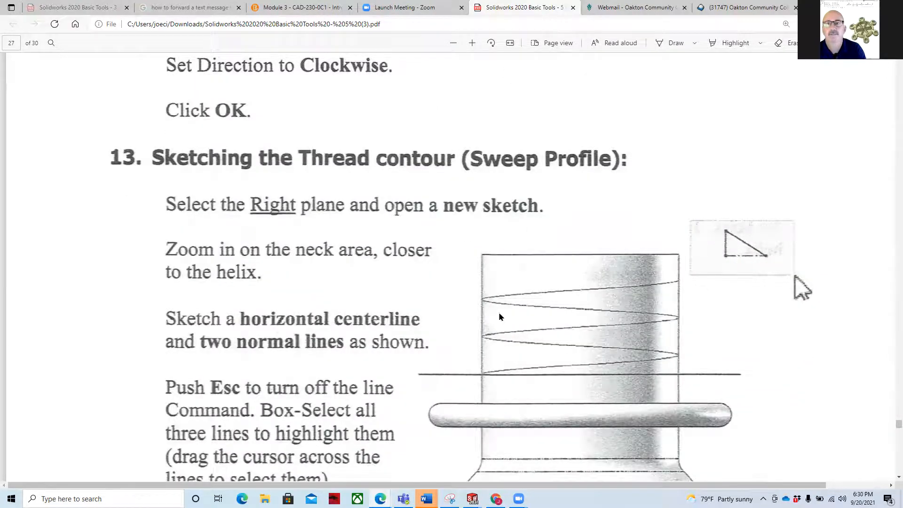
scroll(385, 282, down, 10)
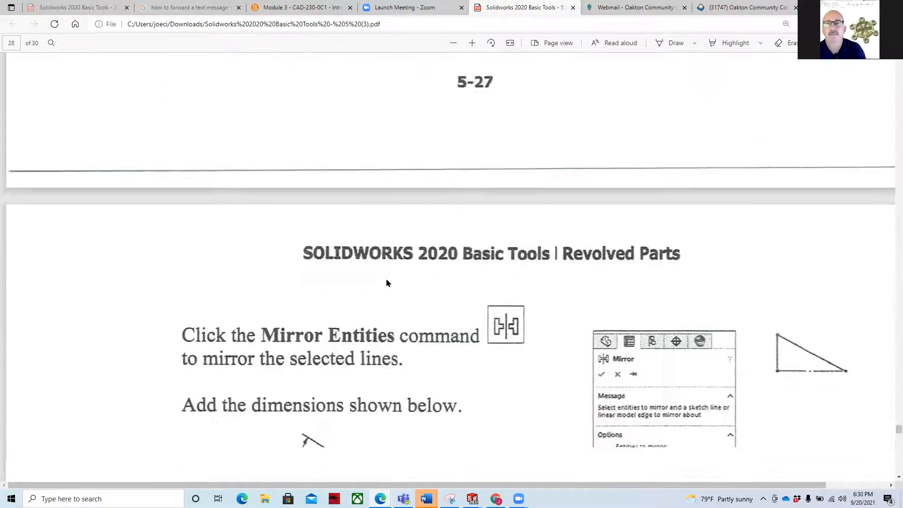
scroll(387, 281, down, 8)
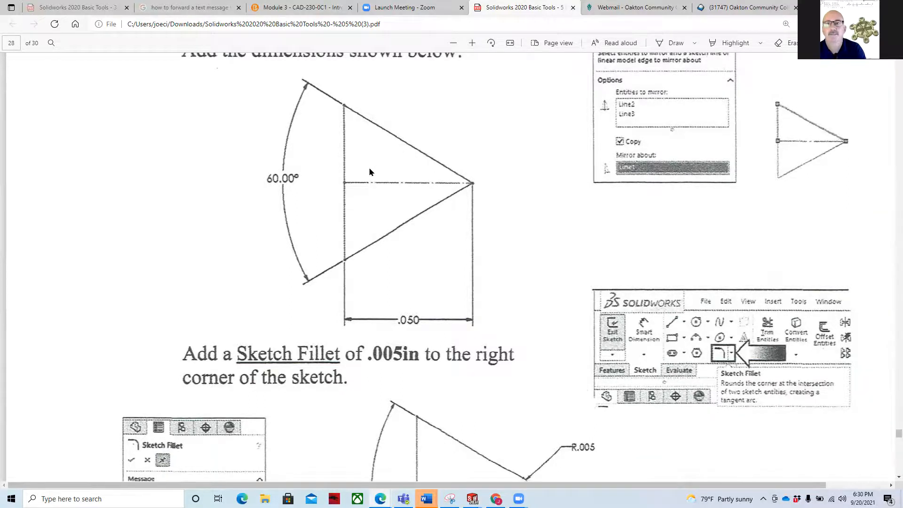
scroll(369, 172, down, 6)
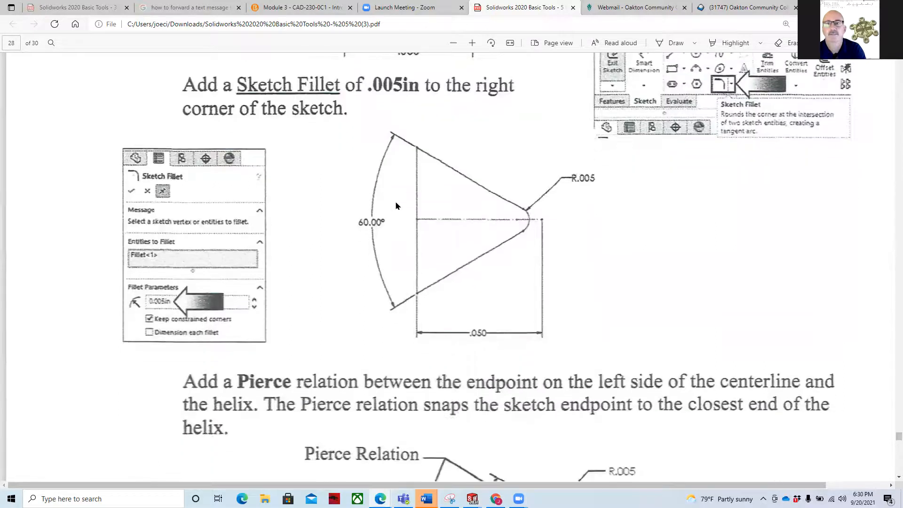
scroll(396, 205, down, 11)
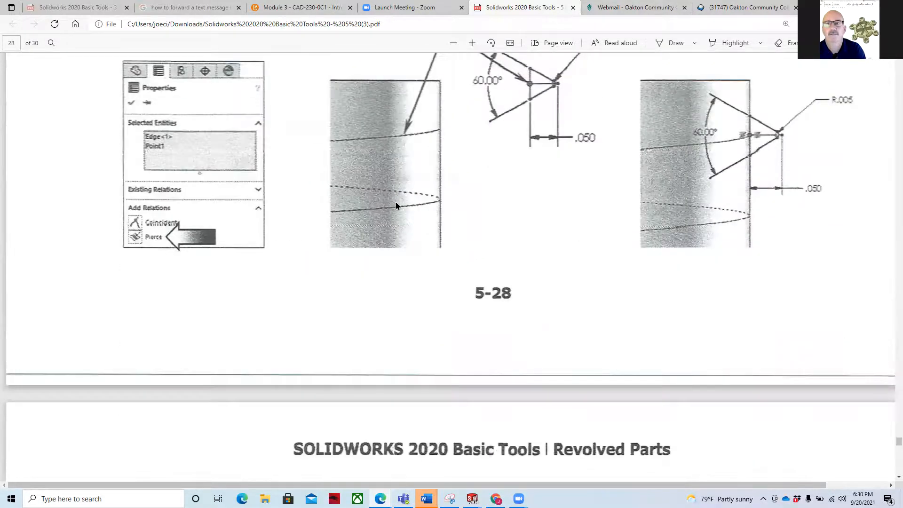
Read the bottle exercise's thread sweep, end closing and saving instructions, reducing the page zoom to review the finished threads.
scroll(396, 206, down, 18)
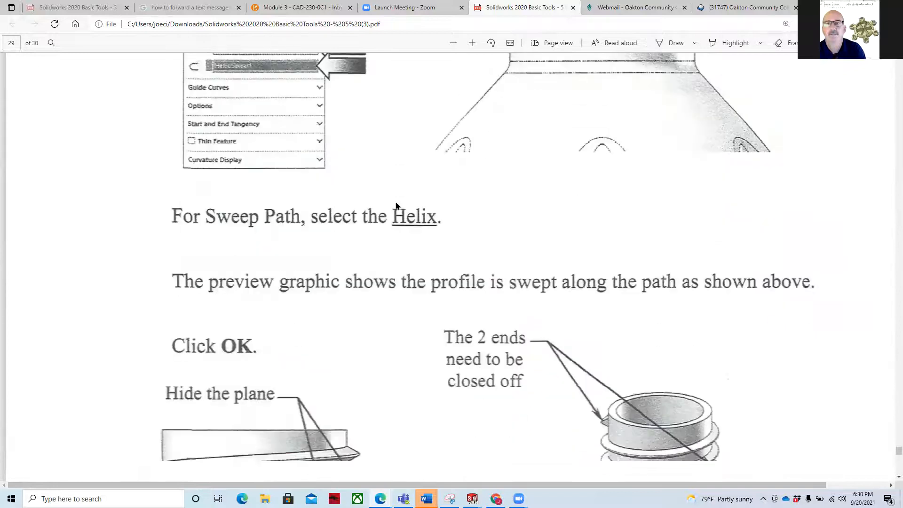
scroll(397, 205, down, 8)
scroll(396, 207, down, 14)
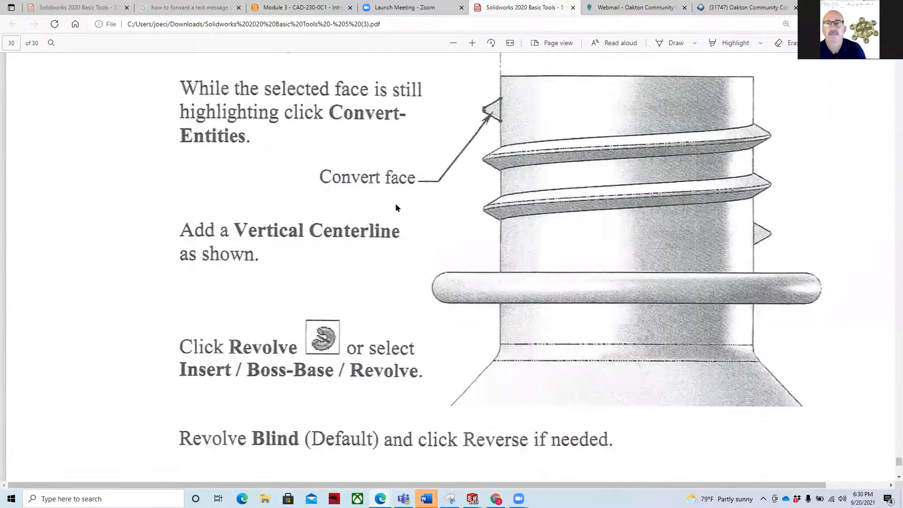
scroll(396, 207, down, 9)
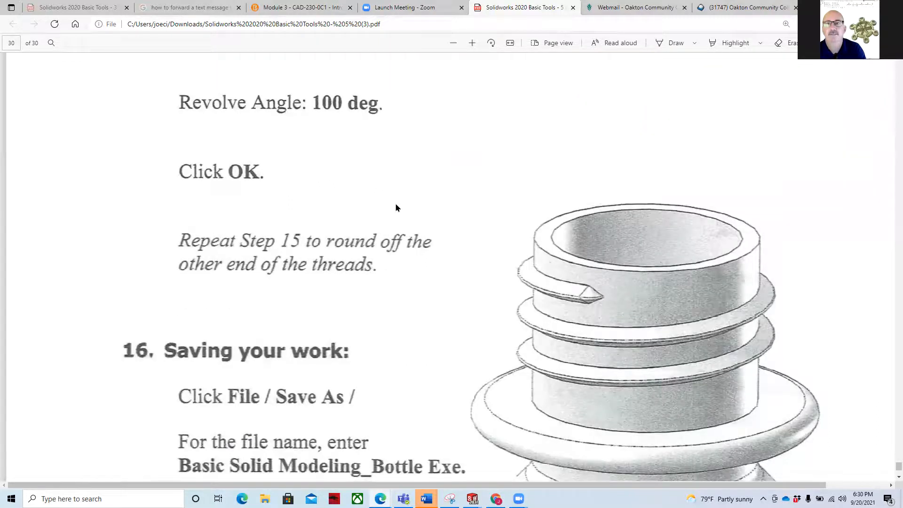
scroll(396, 208, down, 4)
scroll(396, 207, up, 3)
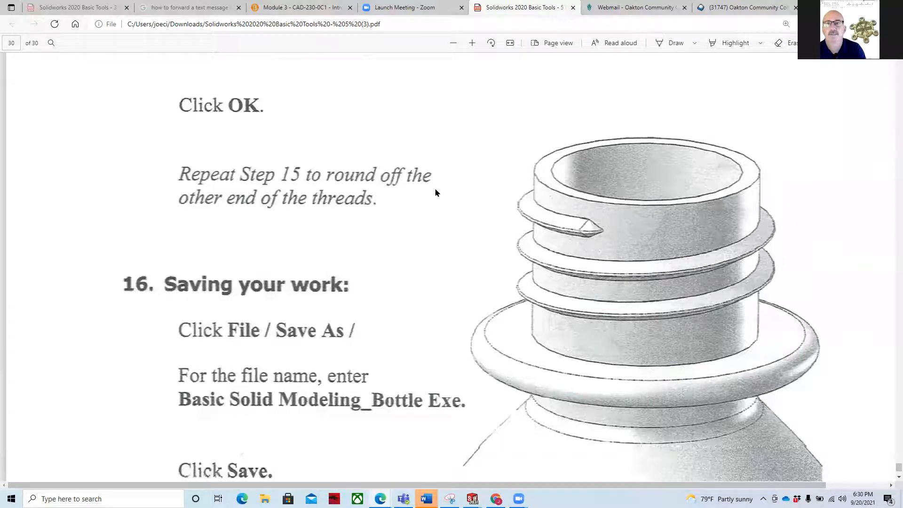
click(453, 43)
click(453, 43)
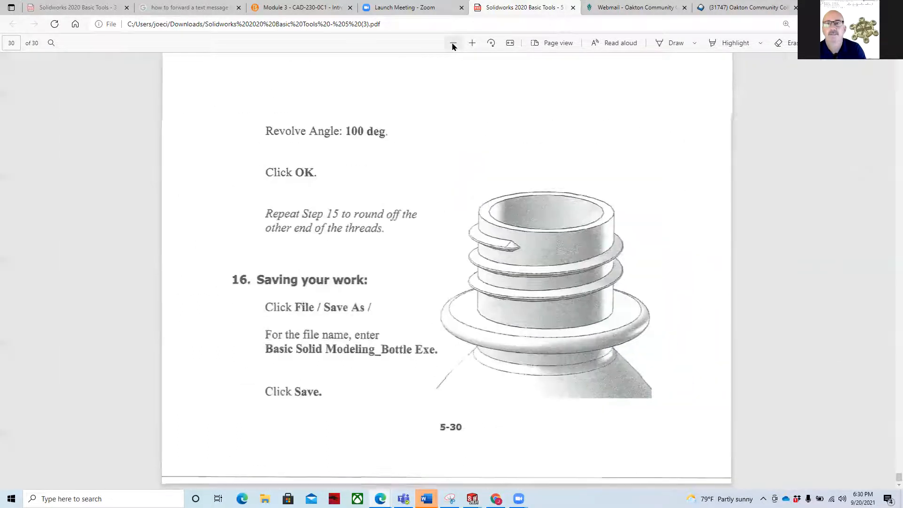
scroll(456, 219, up, 10)
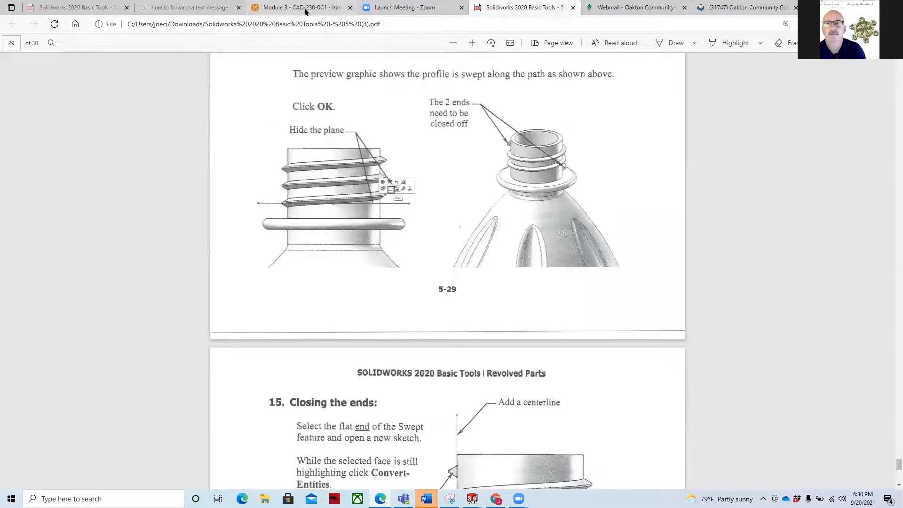
Switch to the Module 3 course page and review its lab overview, including the bonus Lab 3E bottle.
click(305, 8)
scroll(635, 307, up, 15)
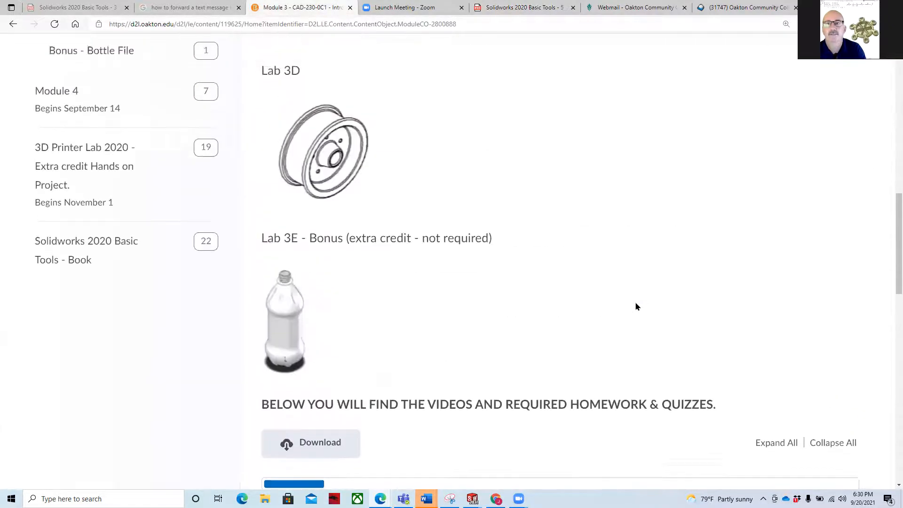
scroll(635, 306, up, 3)
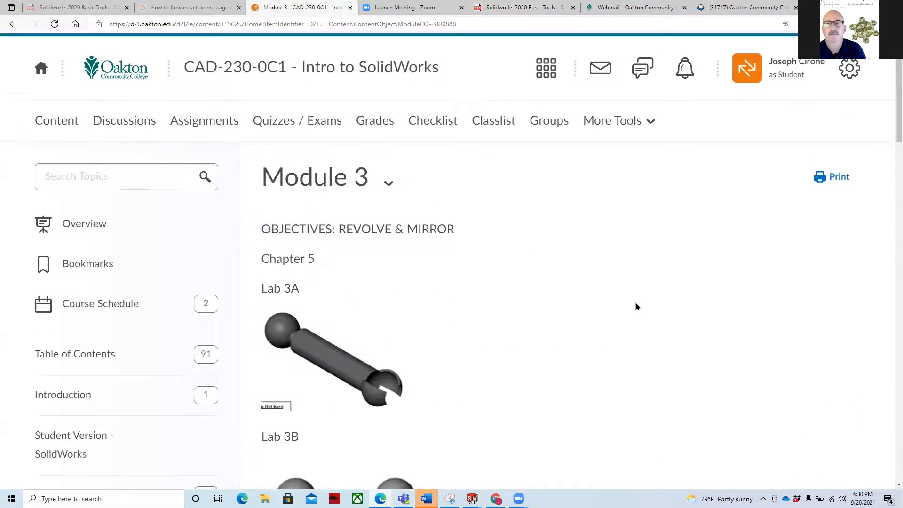
Open the CAD-230-0C1 course homepage and review its announcements and the upcoming module due dates.
click(354, 81)
scroll(685, 250, down, 5)
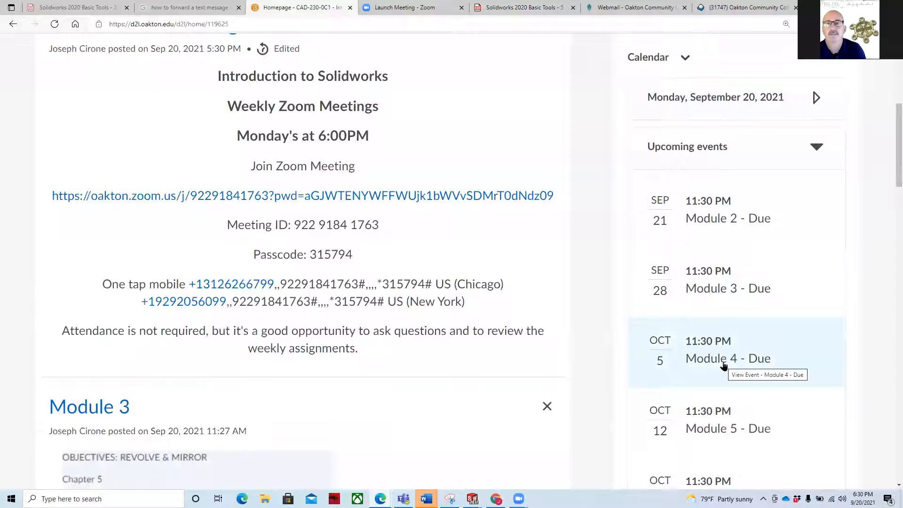
scroll(723, 366, down, 3)
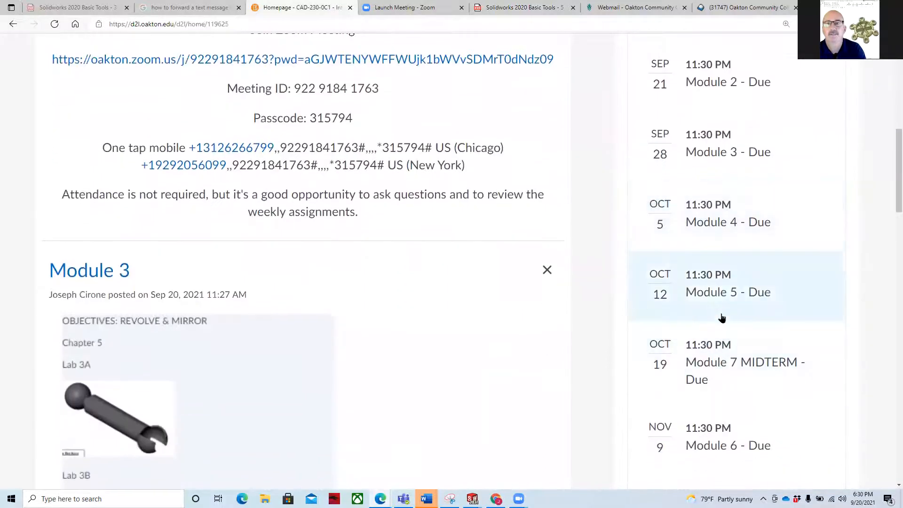
scroll(409, 355, up, 9)
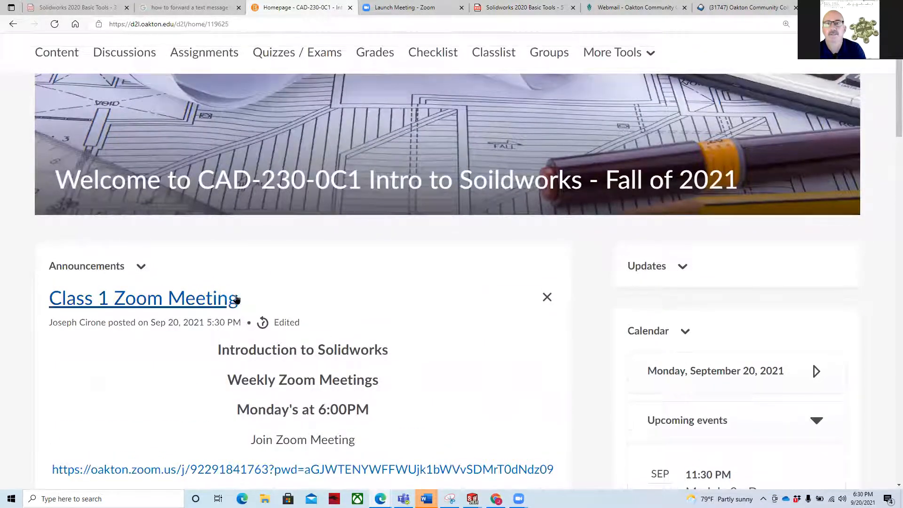